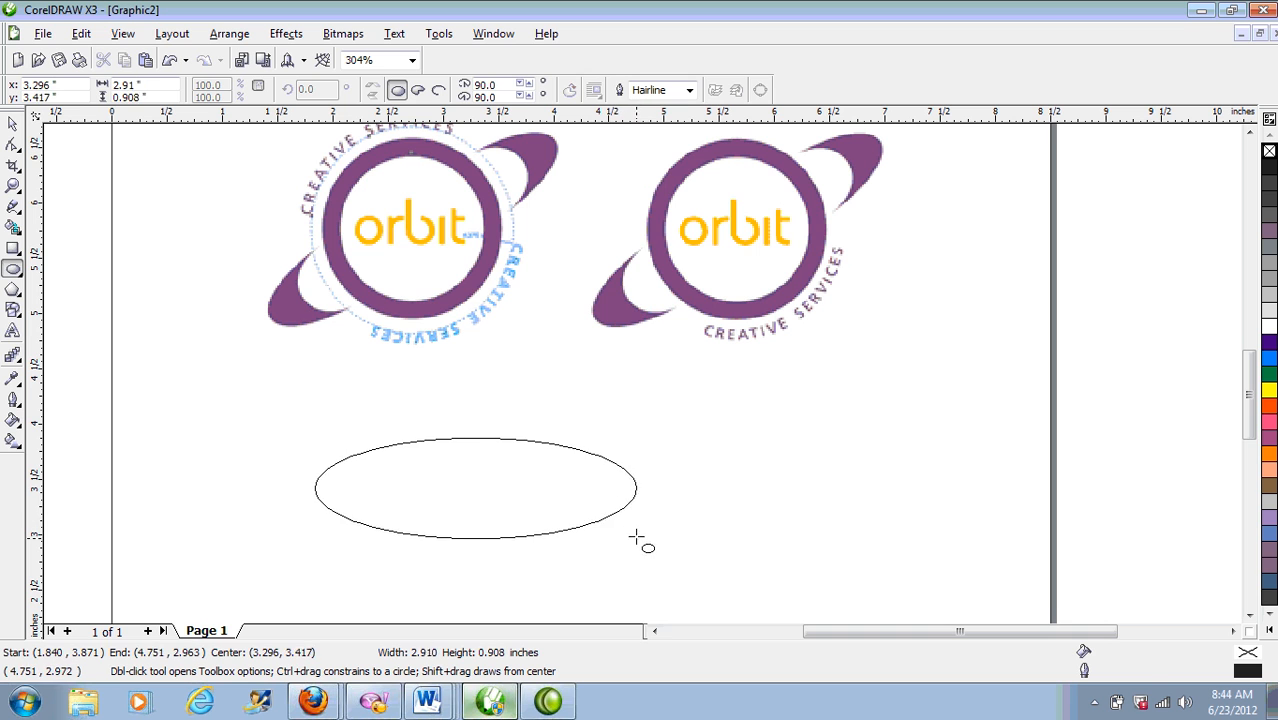
Step: Trim a narrower, taller copy of the wide ellipse out of it, leaving two crescents
key(space)
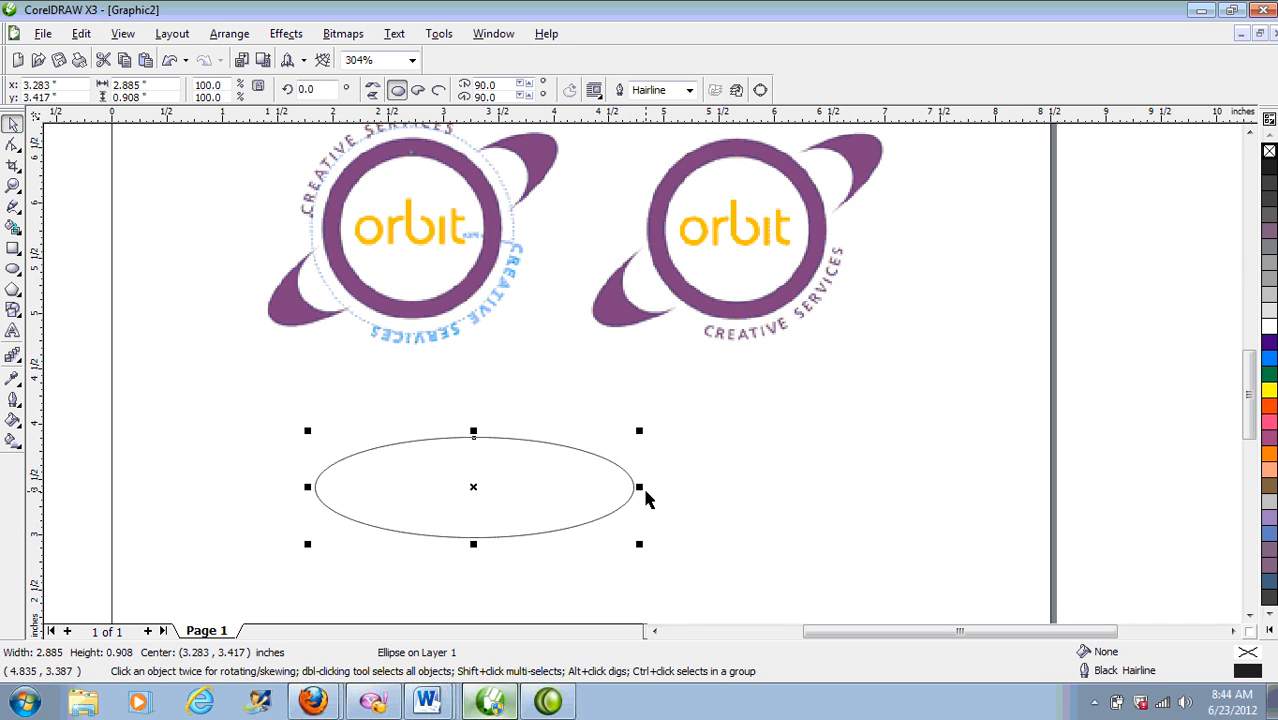
drag(641, 488, 597, 492)
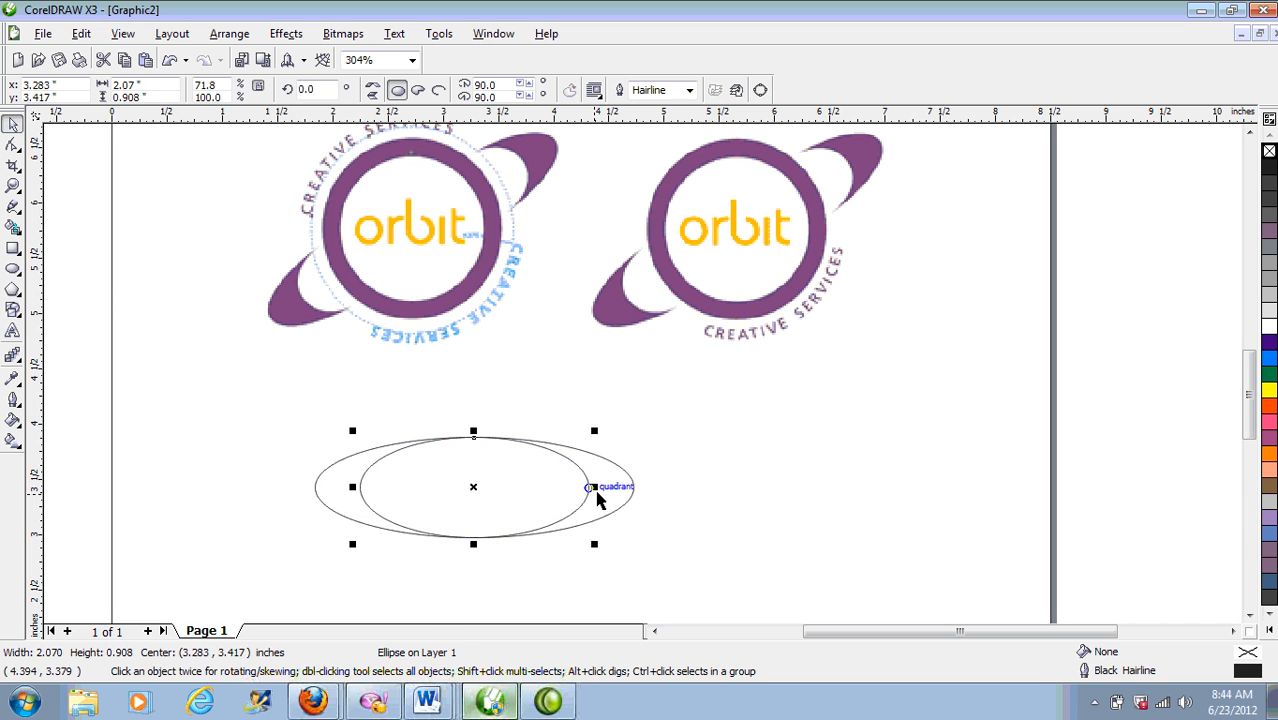
drag(474, 432, 474, 418)
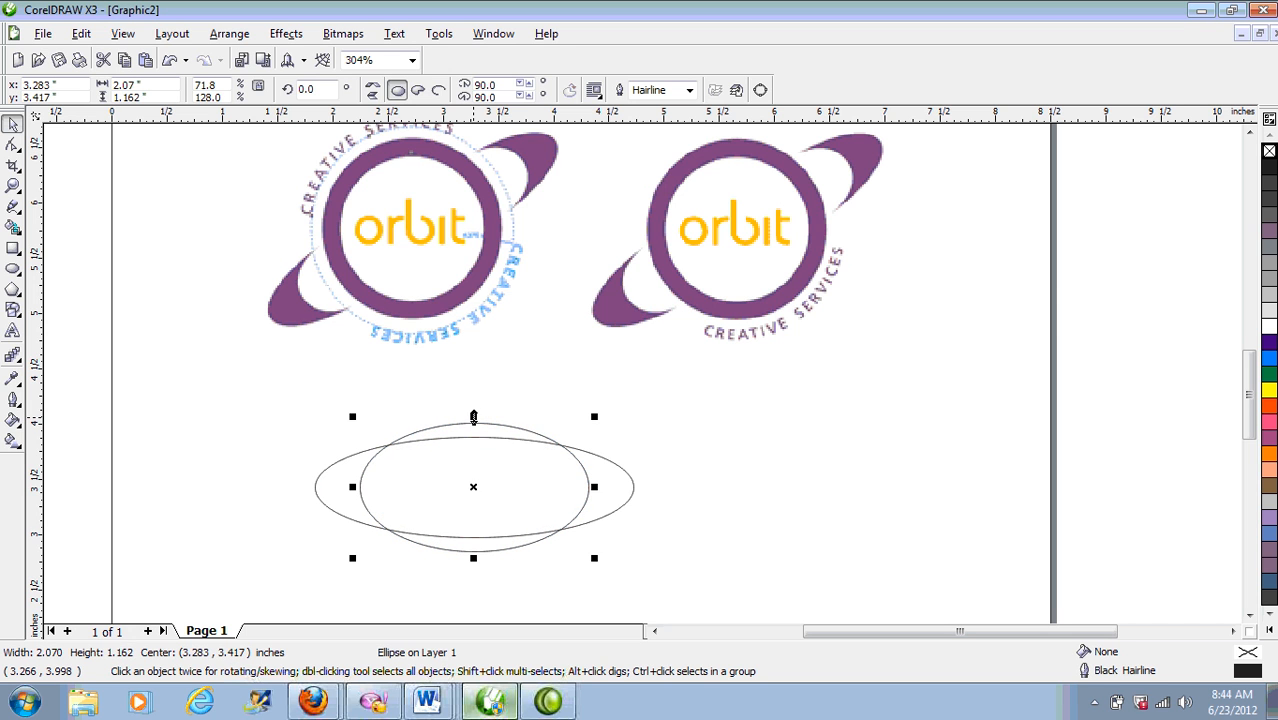
click(527, 420)
click(474, 425)
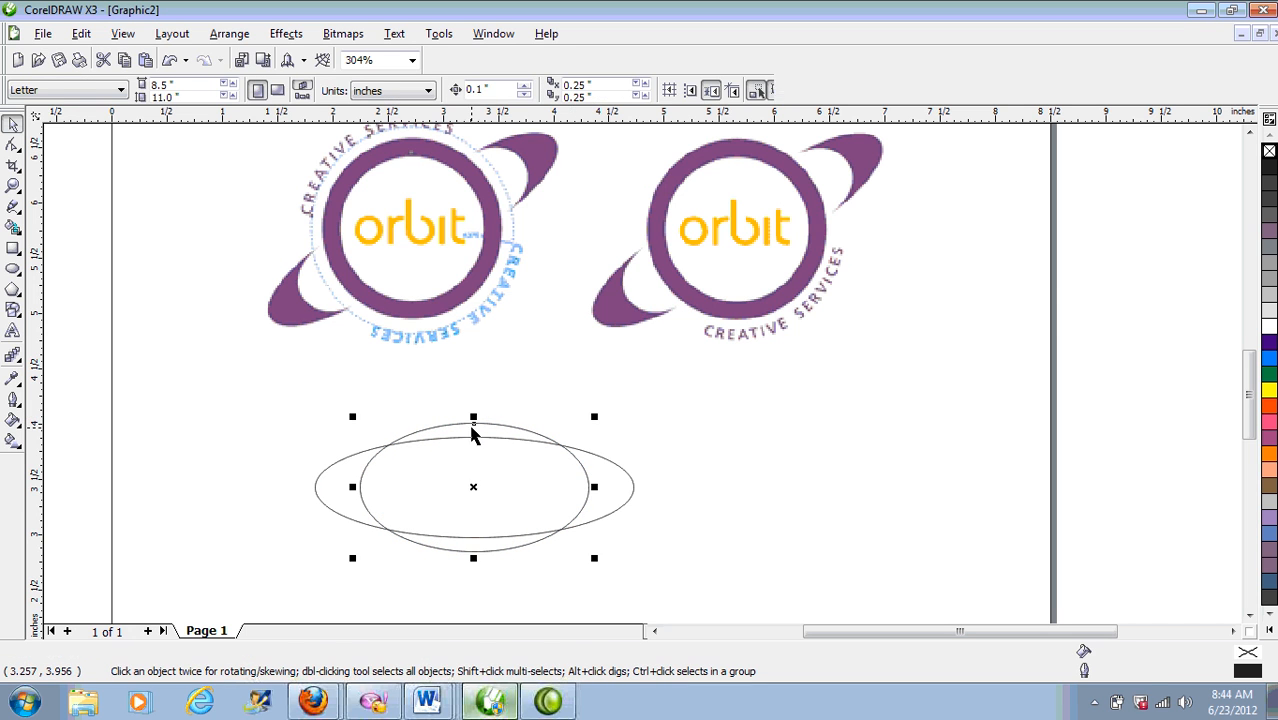
shift+click(620, 486)
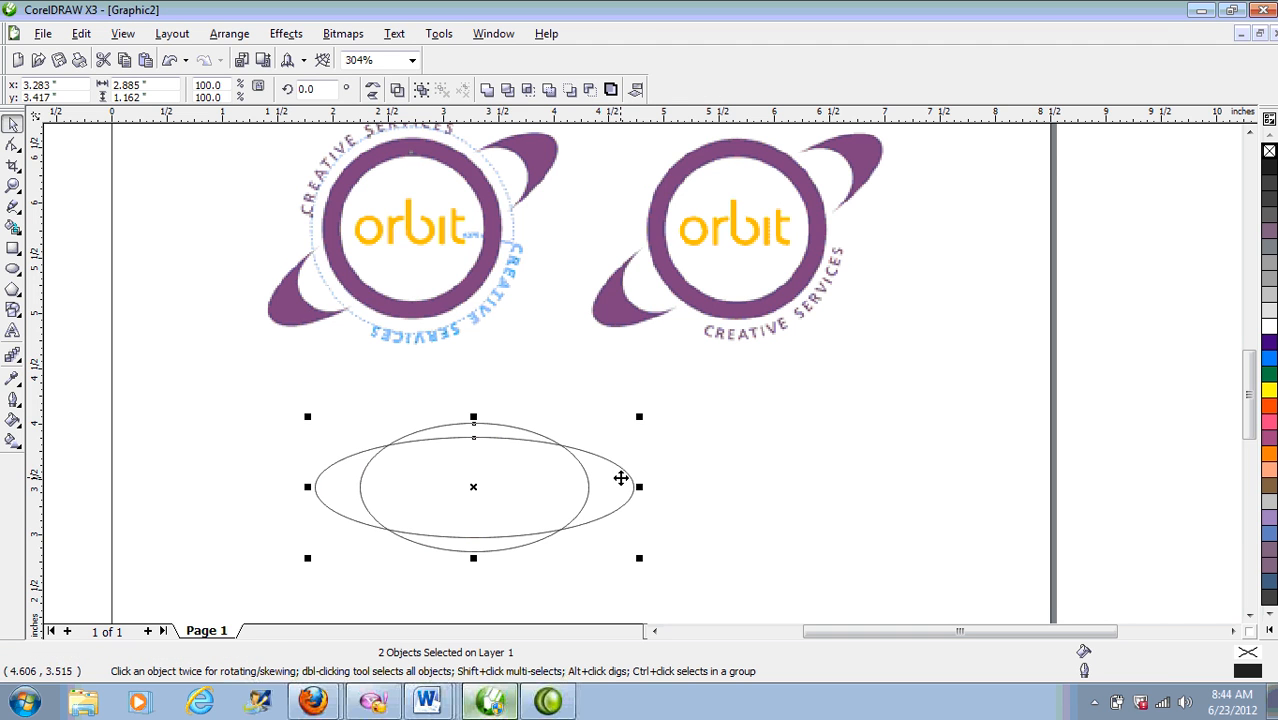
click(507, 90)
Step: Move the cutting oval off to the right and flatten the crescents to 78.9% height
click(513, 515)
drag(513, 515, 922, 515)
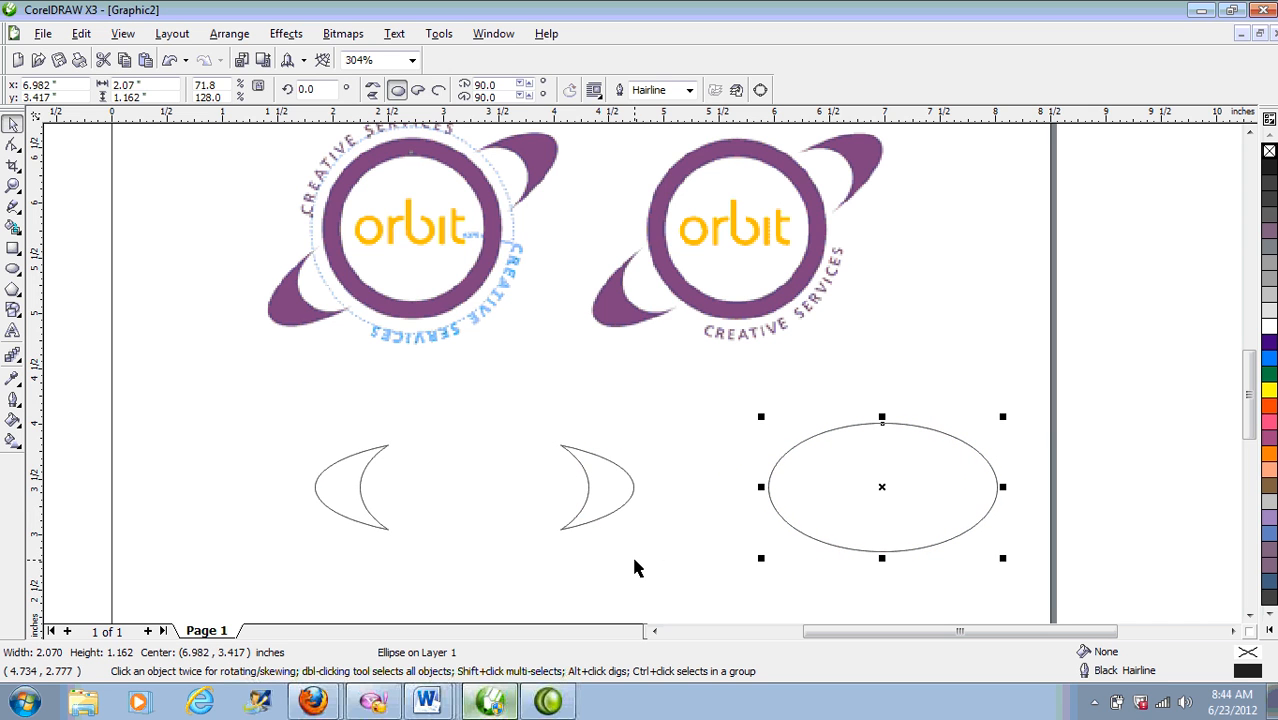
click(585, 505)
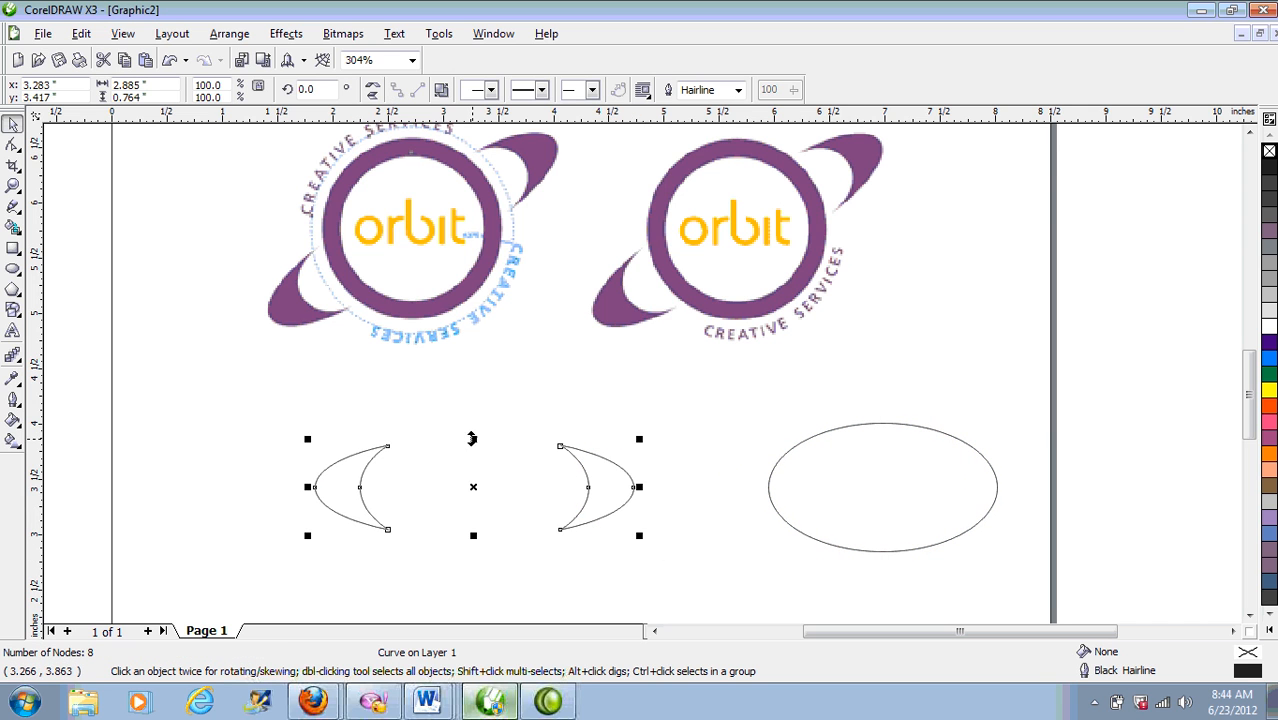
drag(474, 437, 471, 447)
click(752, 565)
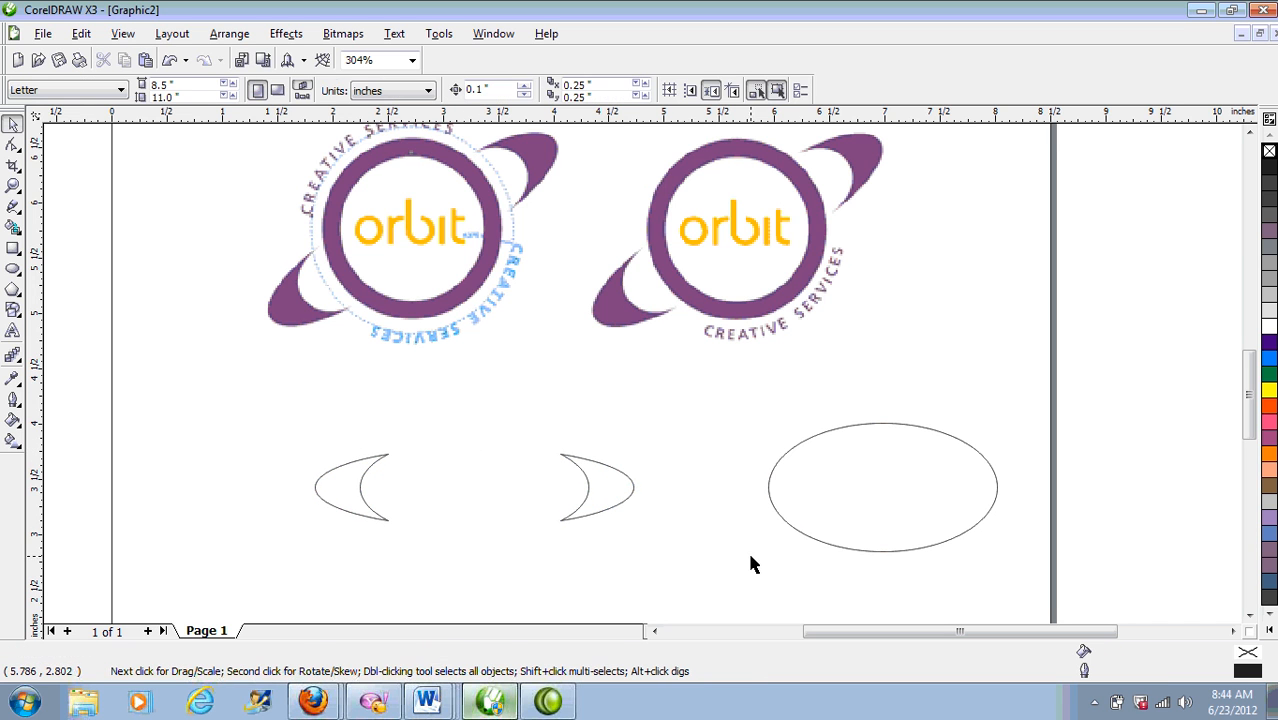
click(588, 502)
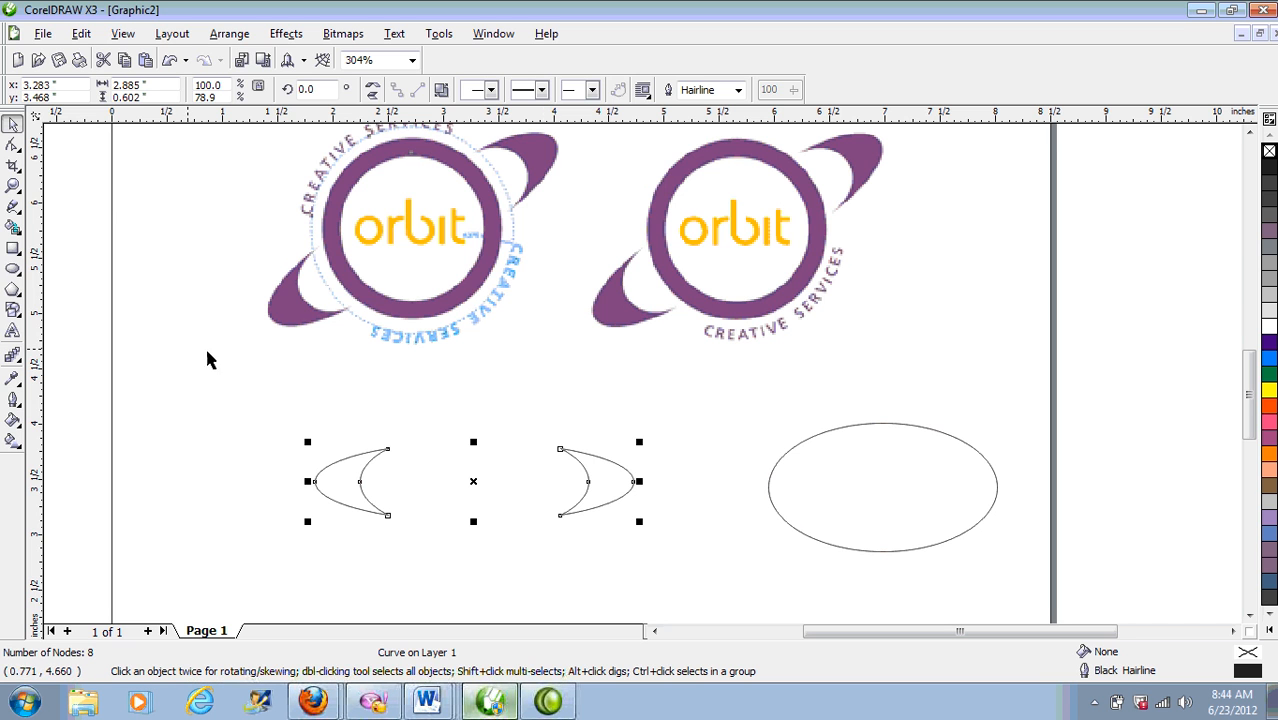
Step: Draw a stray ellipse left of the crescents, then delete it
click(13, 268)
drag(170, 364, 318, 485)
key(Delete)
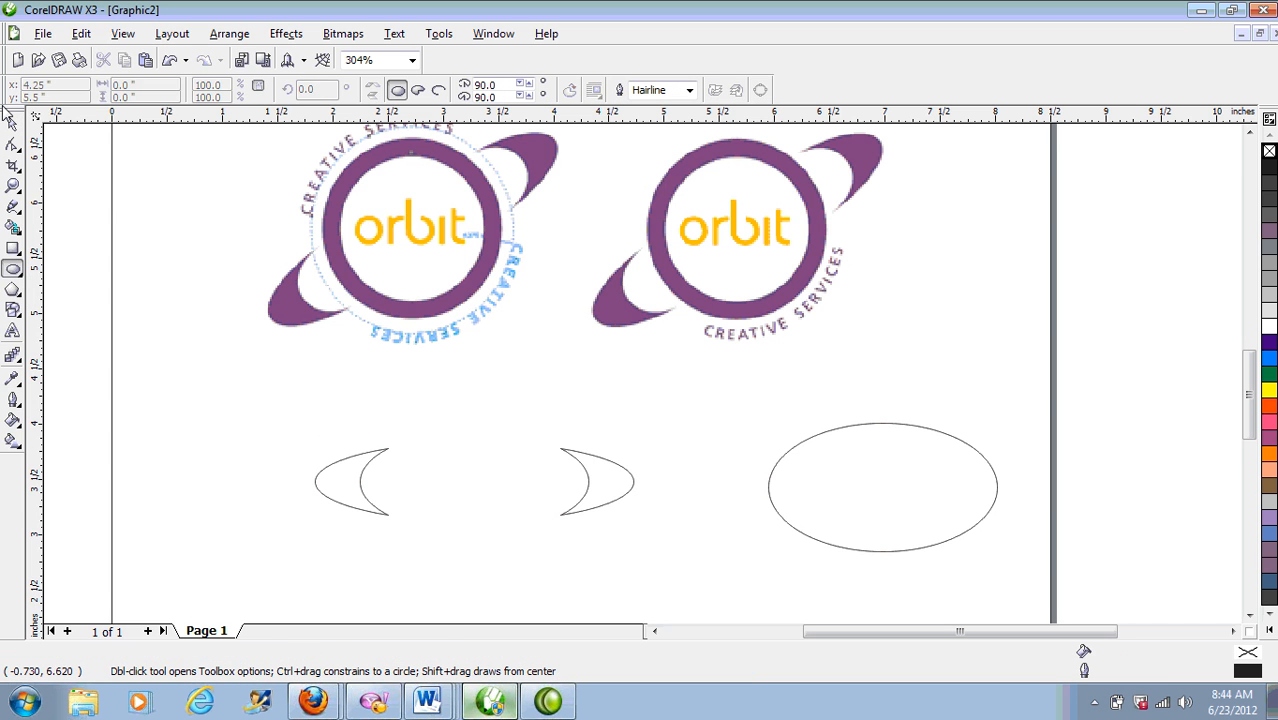
Step: Draw a circle centred on the crescents and shrink it slightly to about 1.502 inches
drag(367, 382, 549, 567)
key(space)
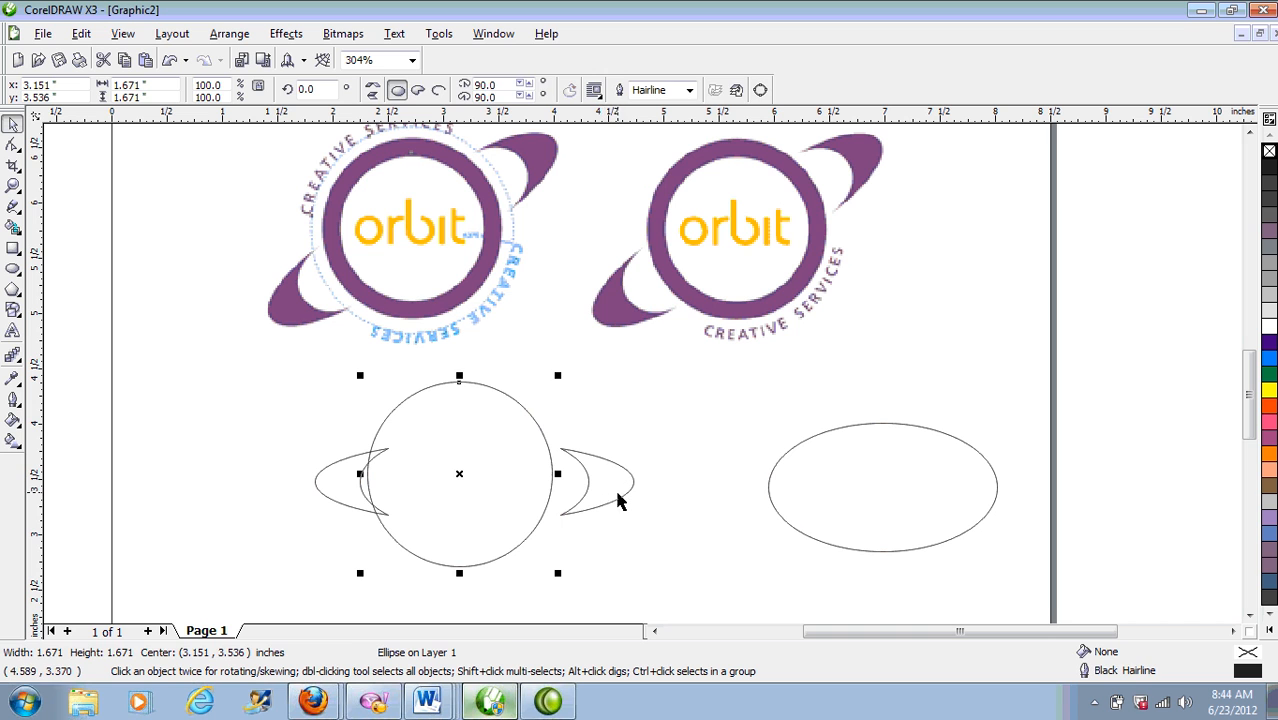
shift+click(608, 481)
key(c)
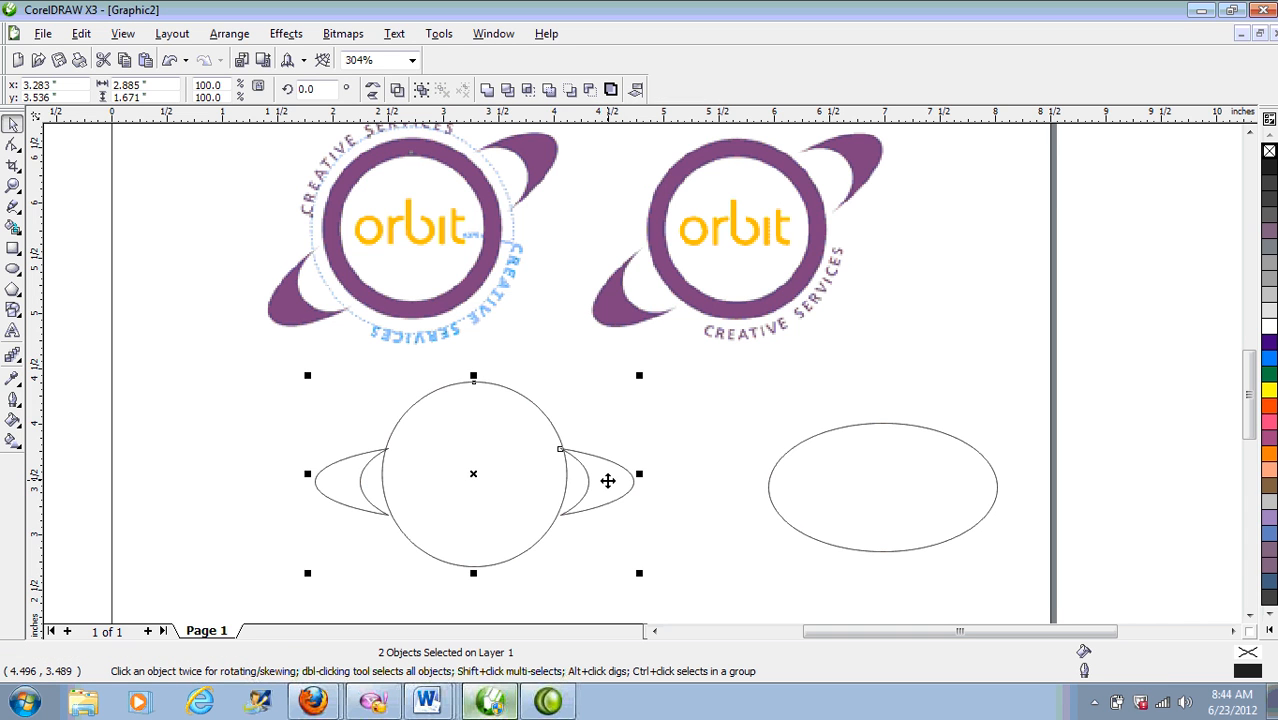
click(499, 440)
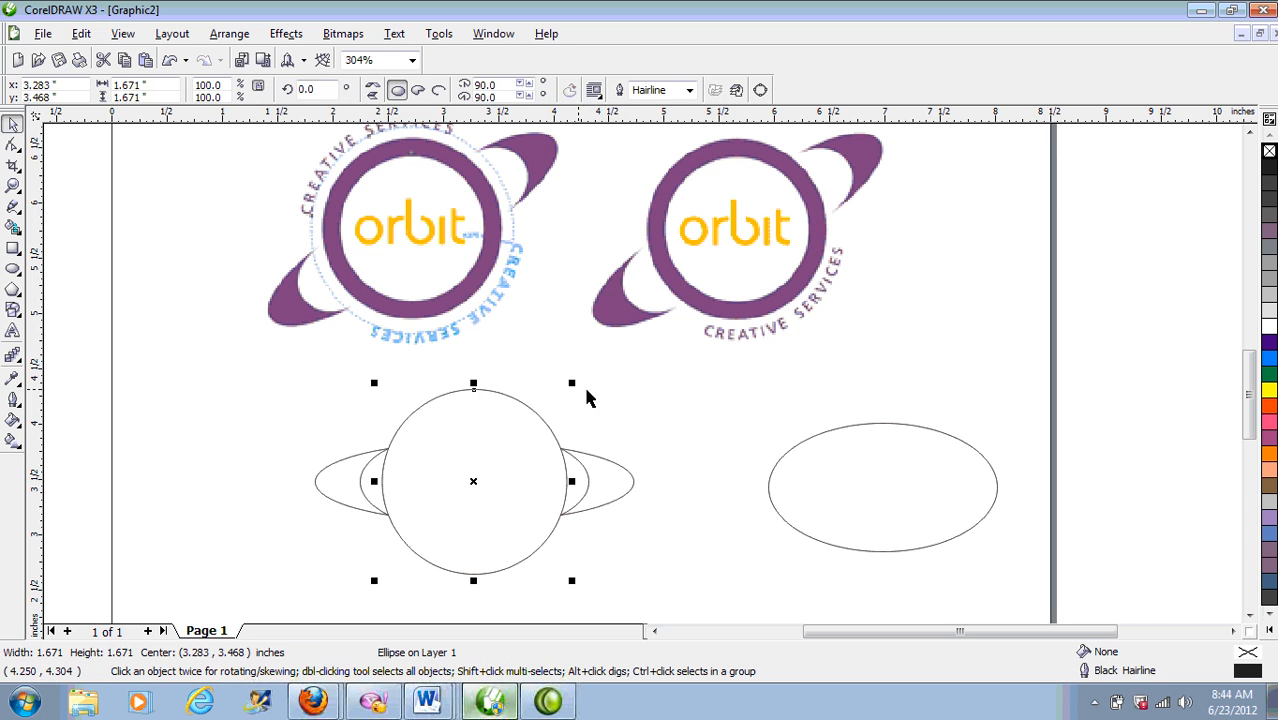
drag(569, 382, 562, 392)
click(692, 438)
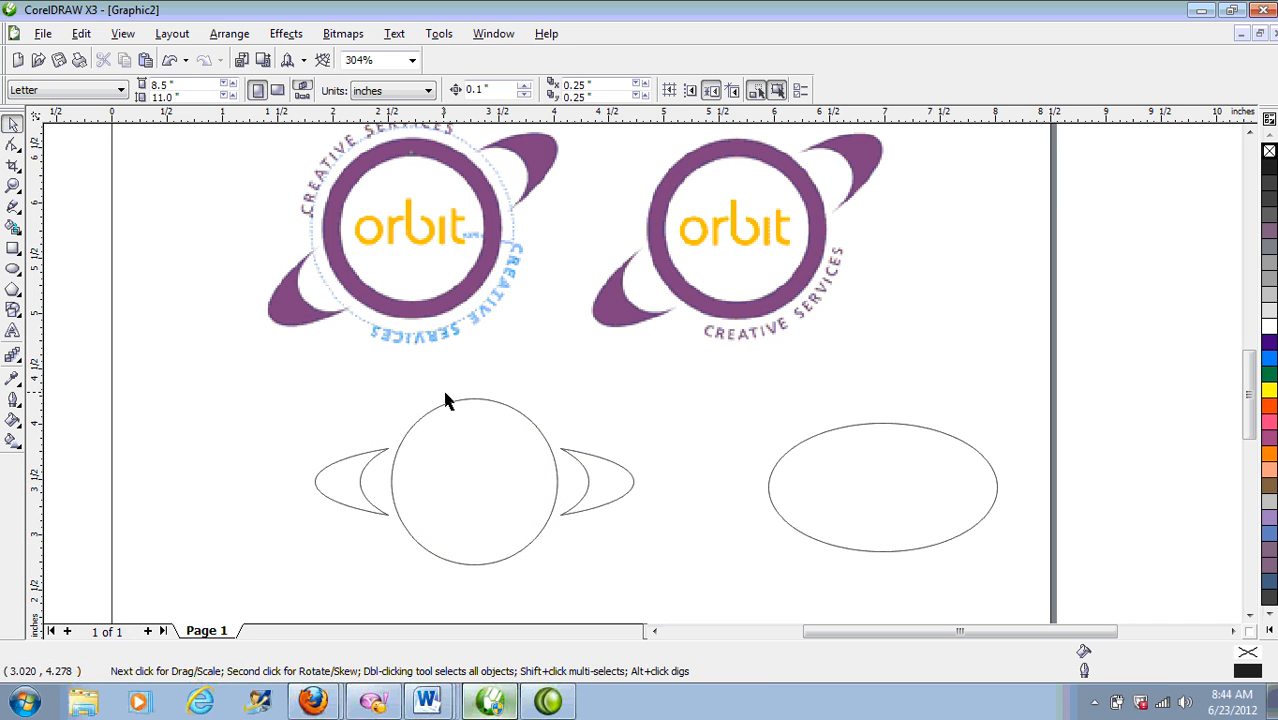
Step: Make a smaller 1.171-inch inner copy and trim it out of the outer circle
click(551, 430)
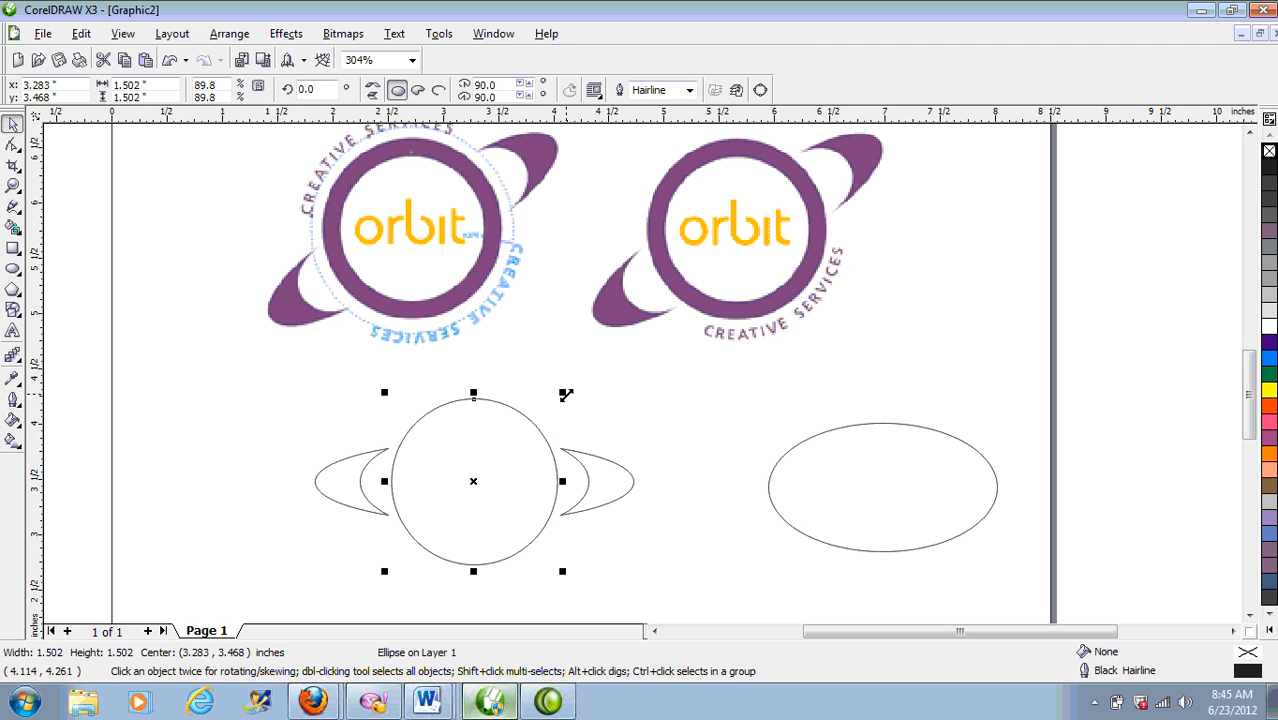
drag(564, 394, 544, 410)
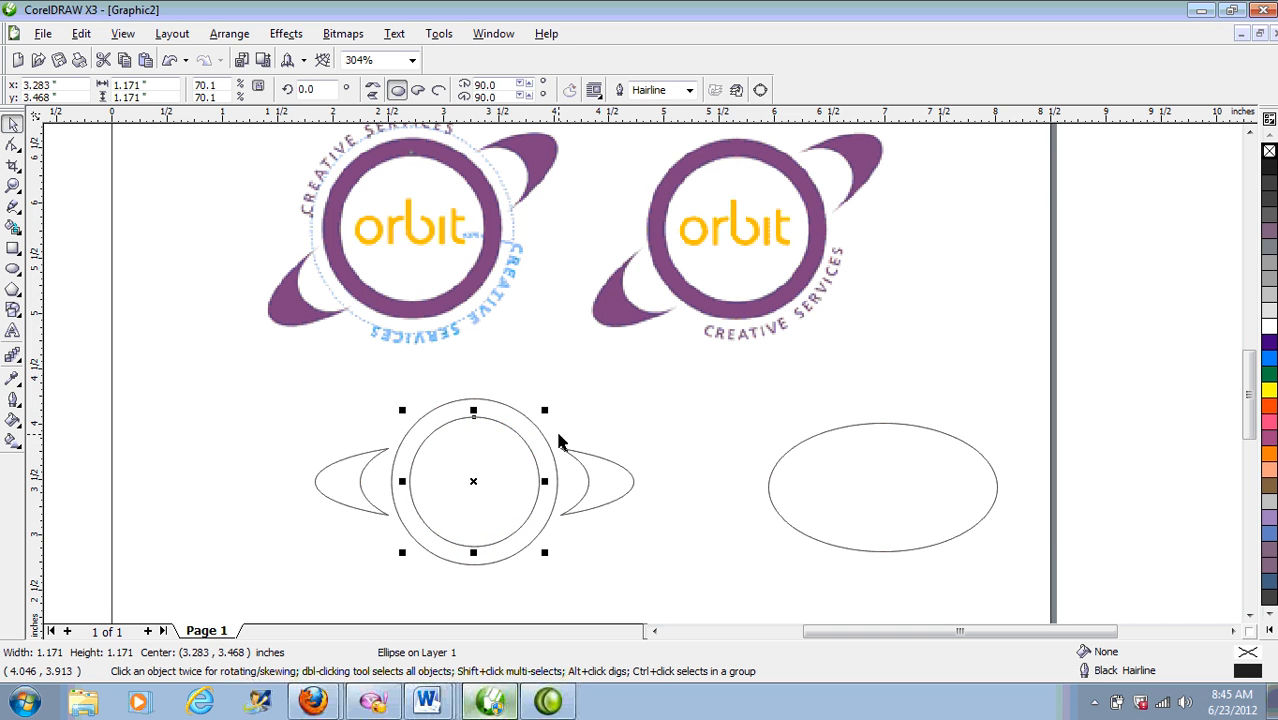
shift+click(509, 410)
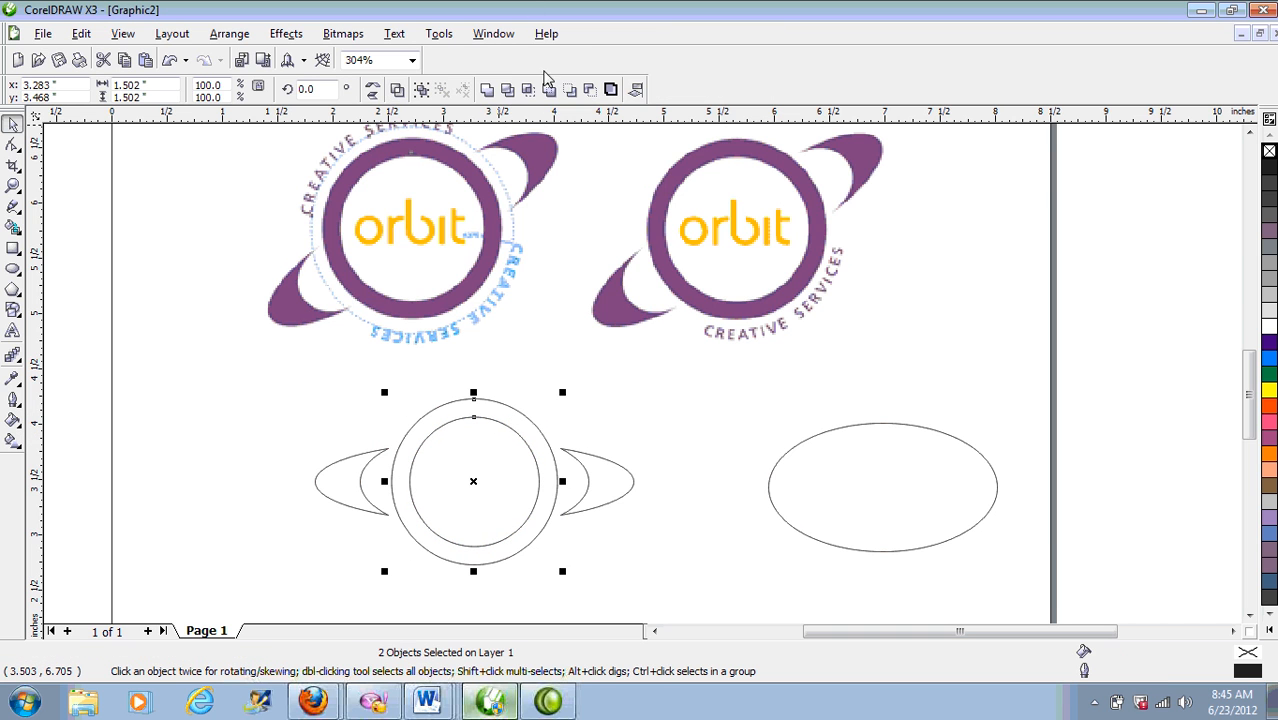
click(507, 90)
click(596, 412)
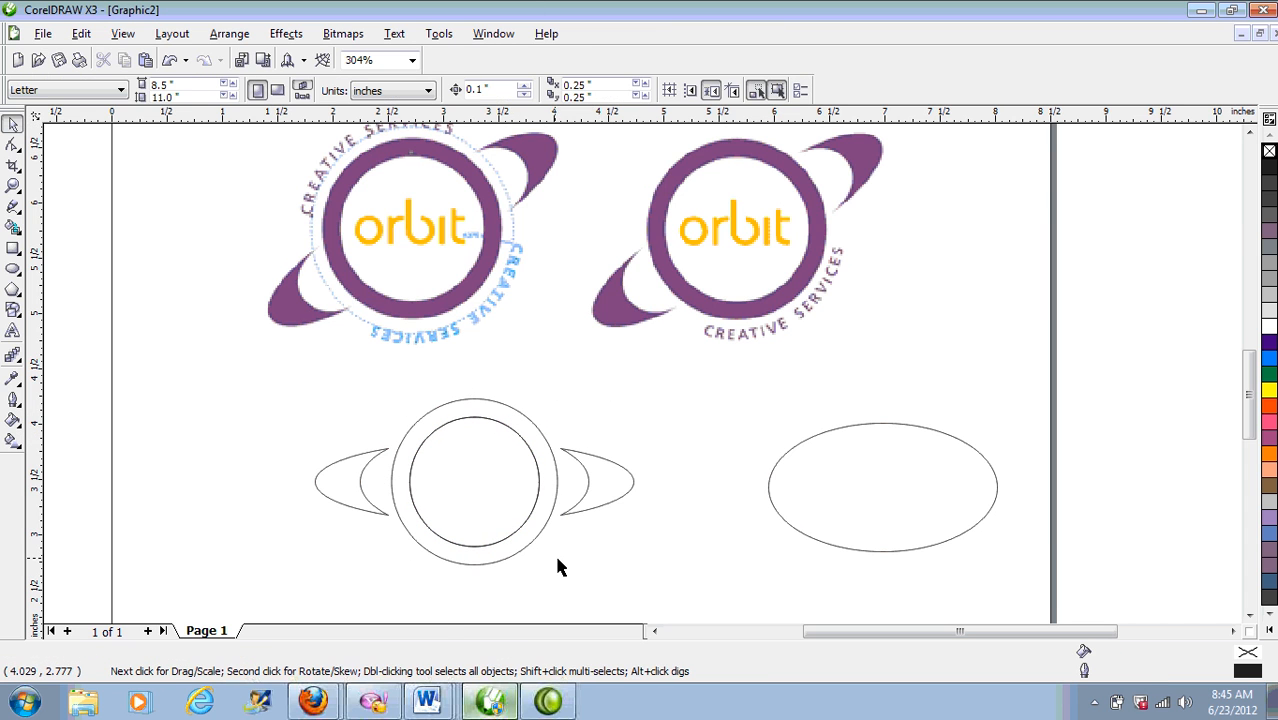
Step: Drag the inner circle and ring aside, then undo those moves
drag(512, 466, 300, 437)
drag(504, 413, 516, 388)
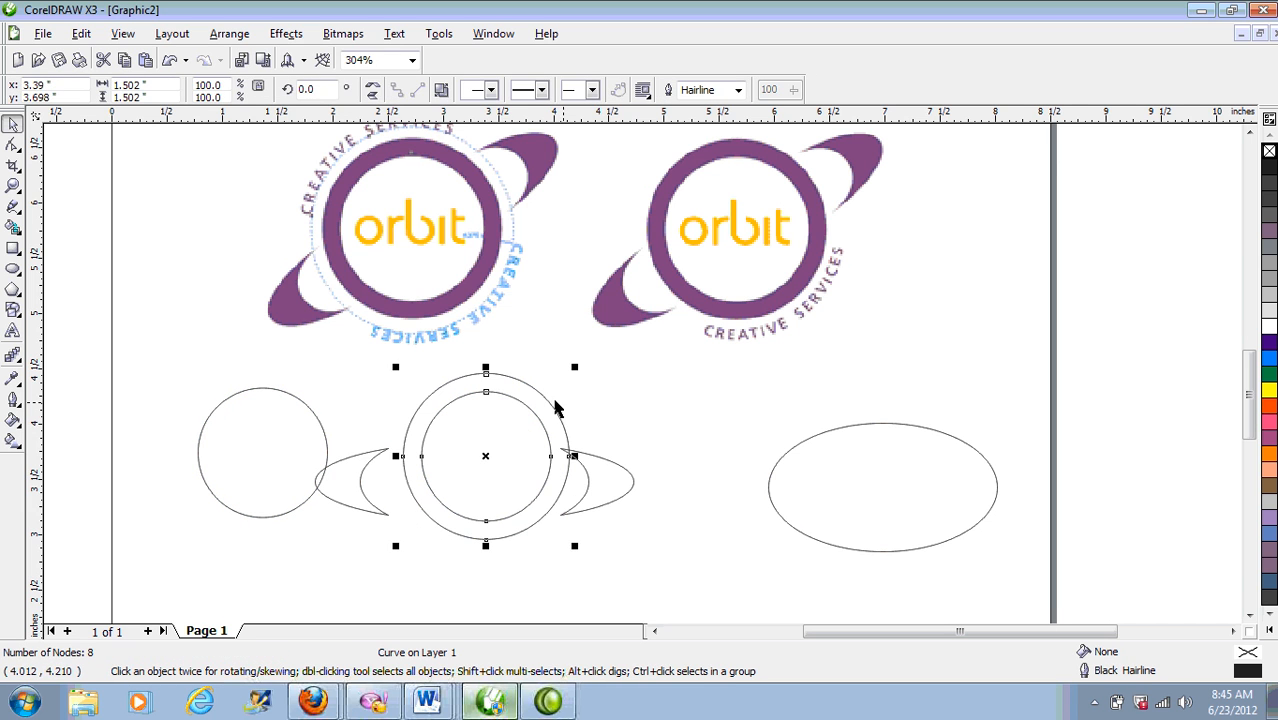
key(x)
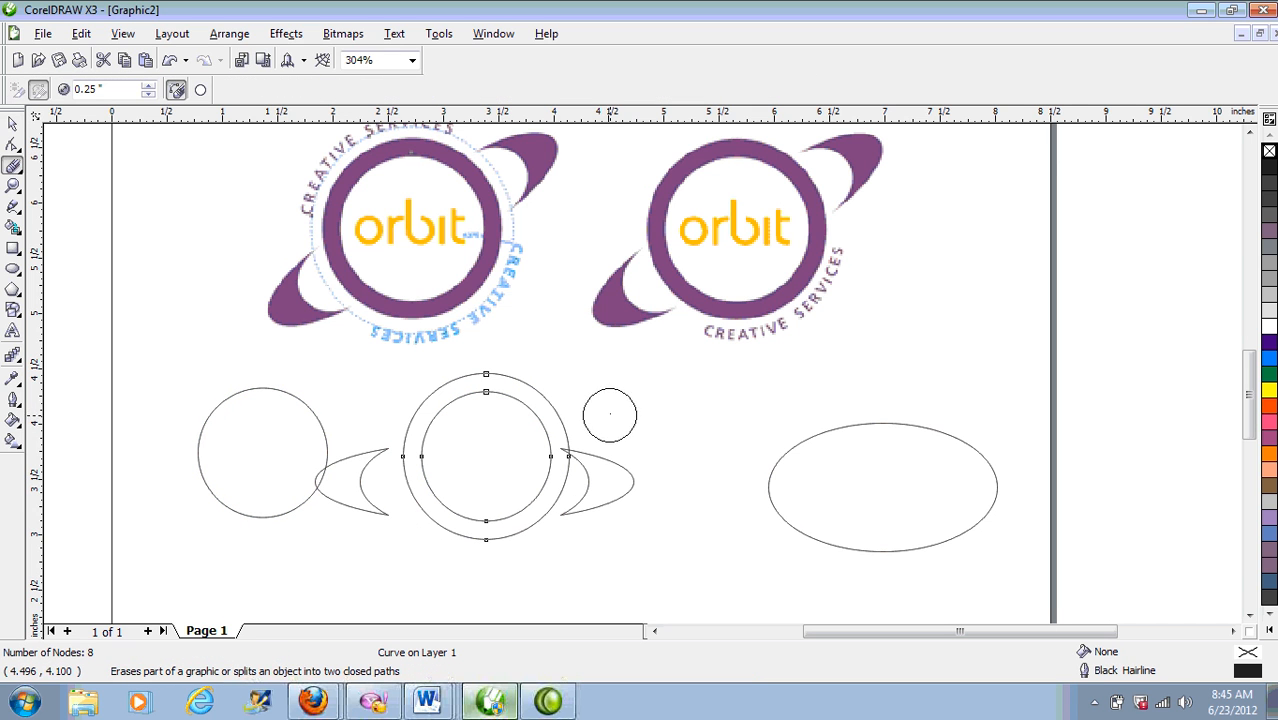
click(13, 125)
key(ctrl+z)
key(ctrl+z)
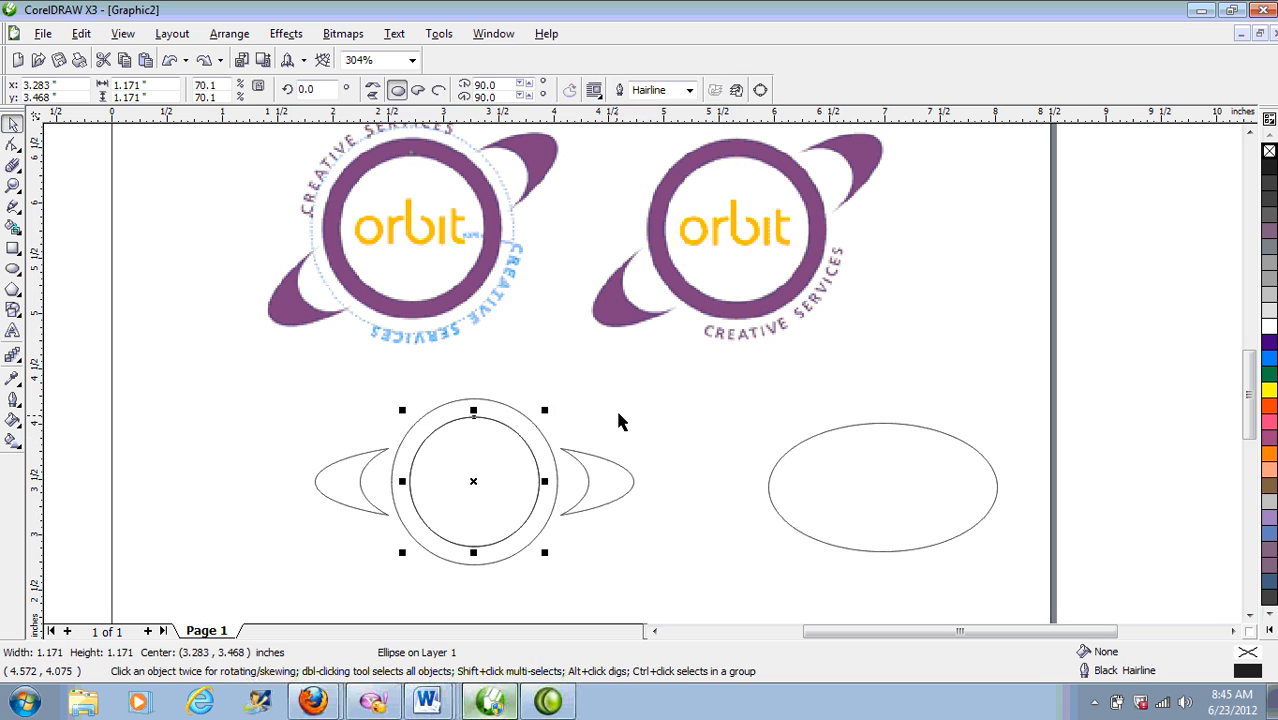
Step: Give the inner circle a white fill, then remove the fill
click(564, 570)
click(498, 494)
click(1269, 336)
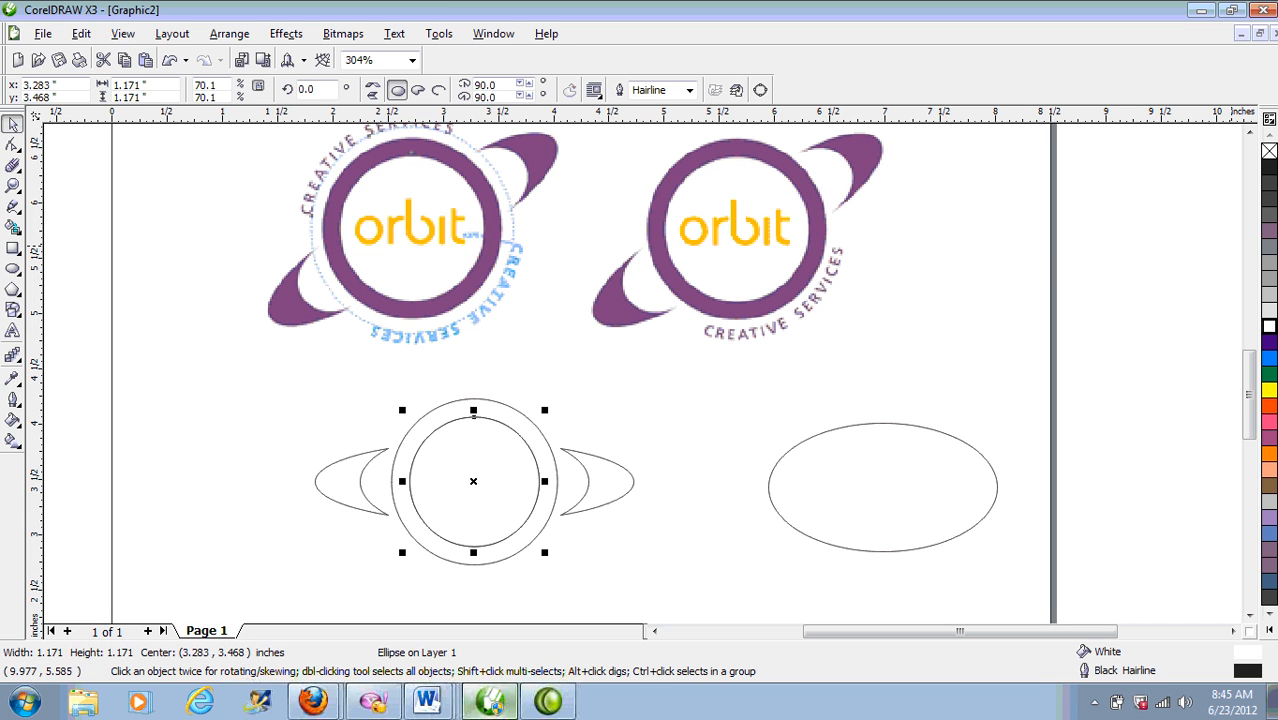
click(1269, 152)
click(639, 458)
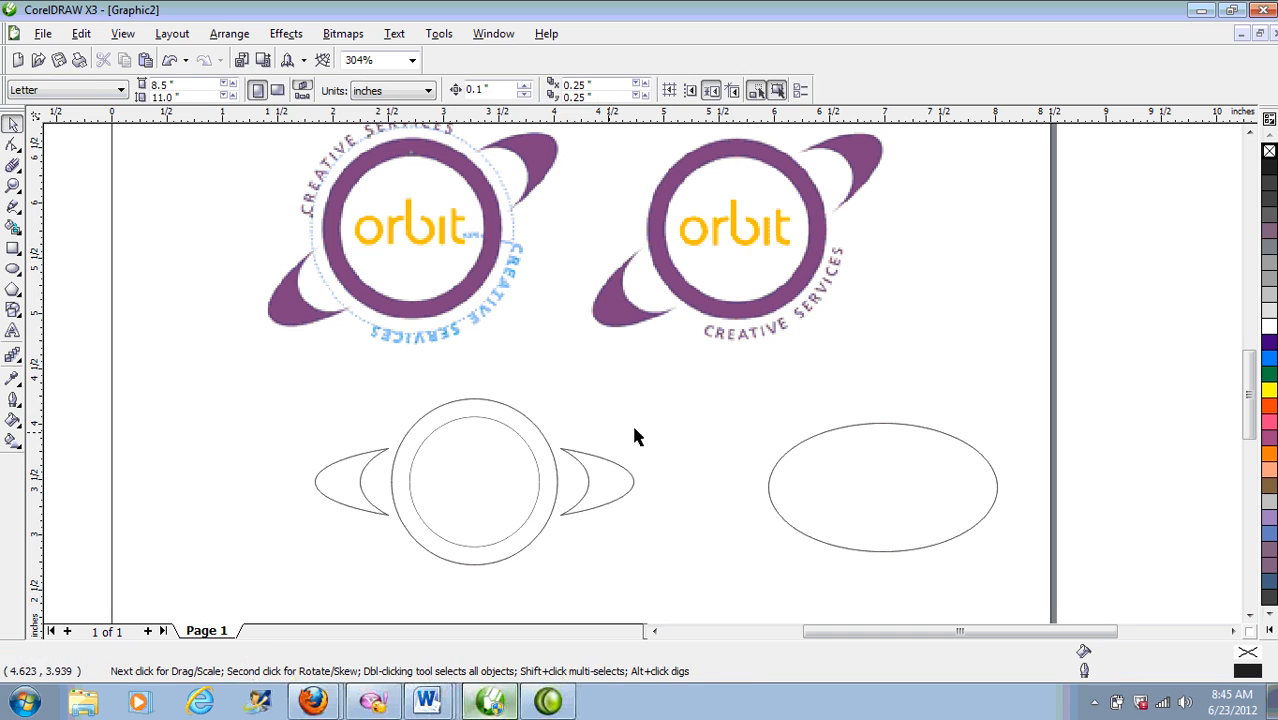
Step: Fill the outer ring with Storm Blue and remove its outline
click(491, 402)
click(1268, 630)
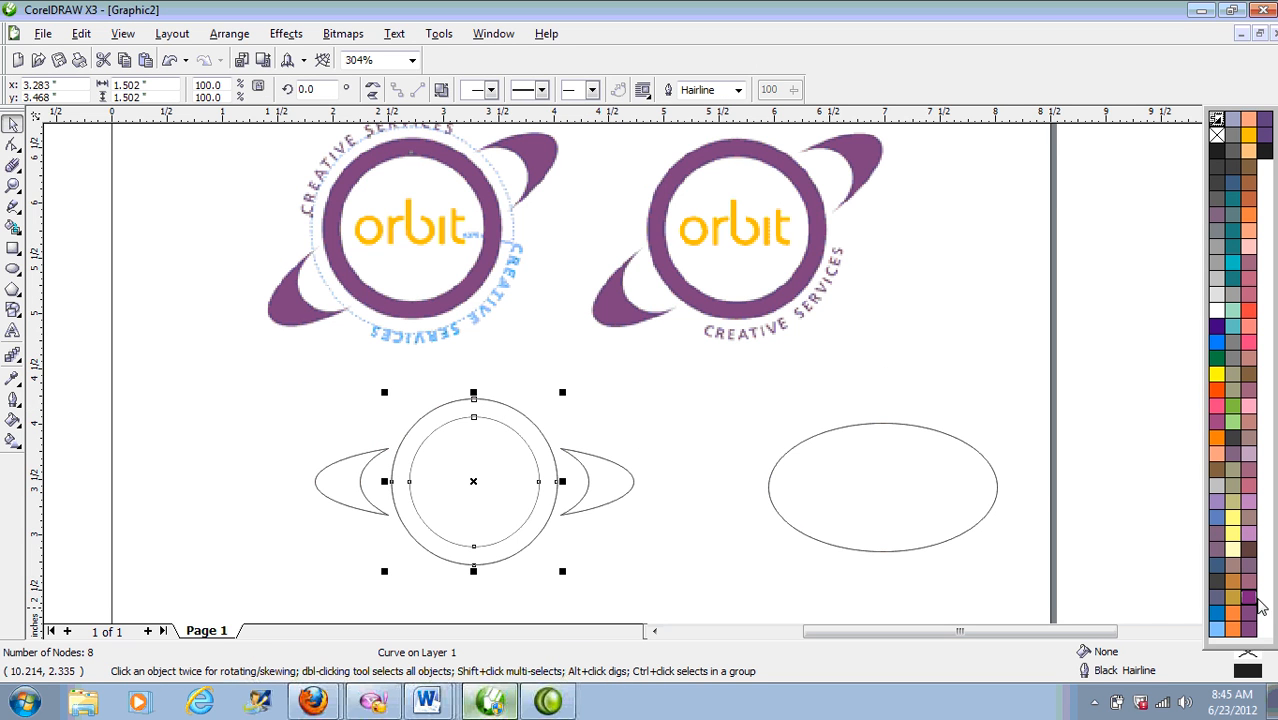
click(1264, 120)
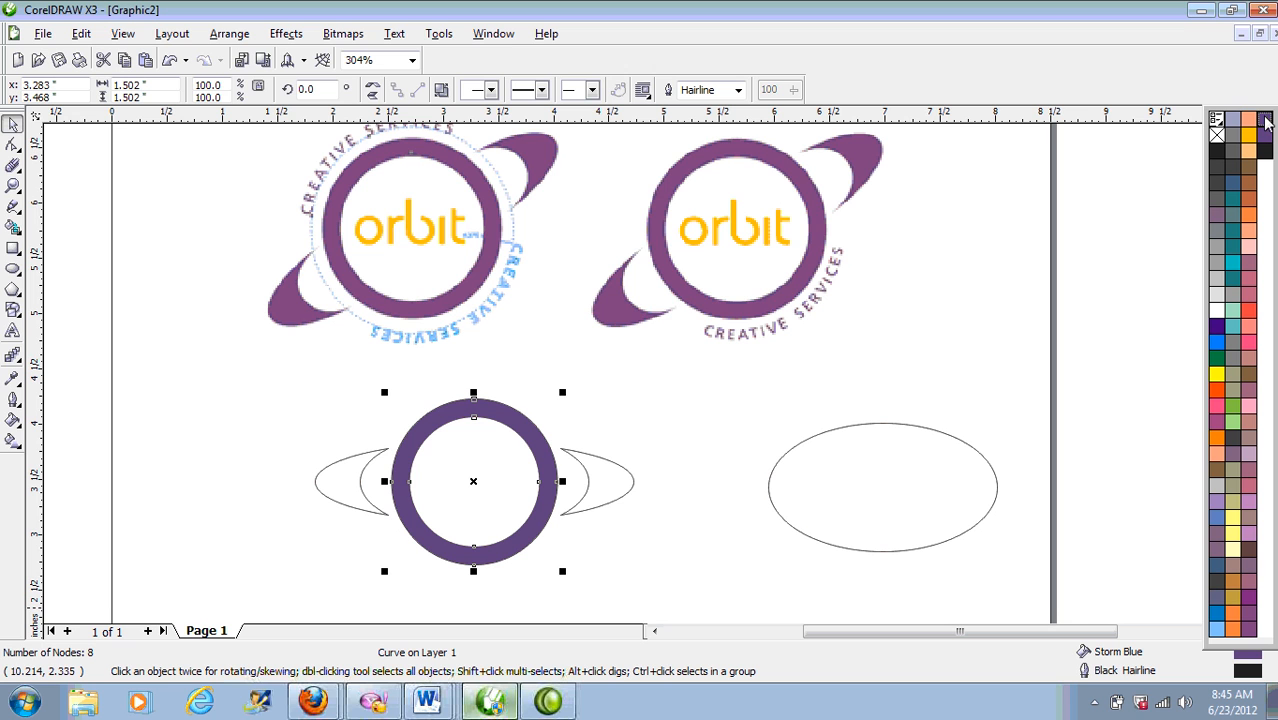
right_click(1216, 134)
Step: Fill both crescents with Storm Blue and remove their outlines
click(623, 487)
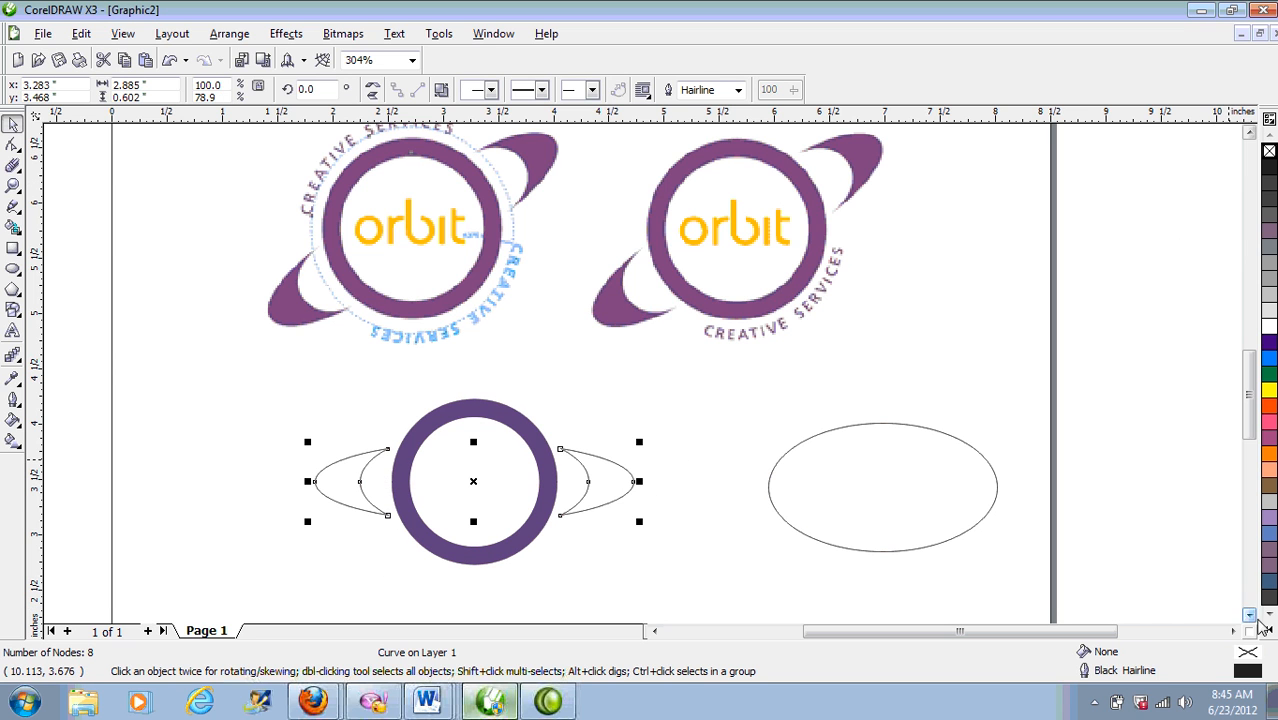
click(1268, 630)
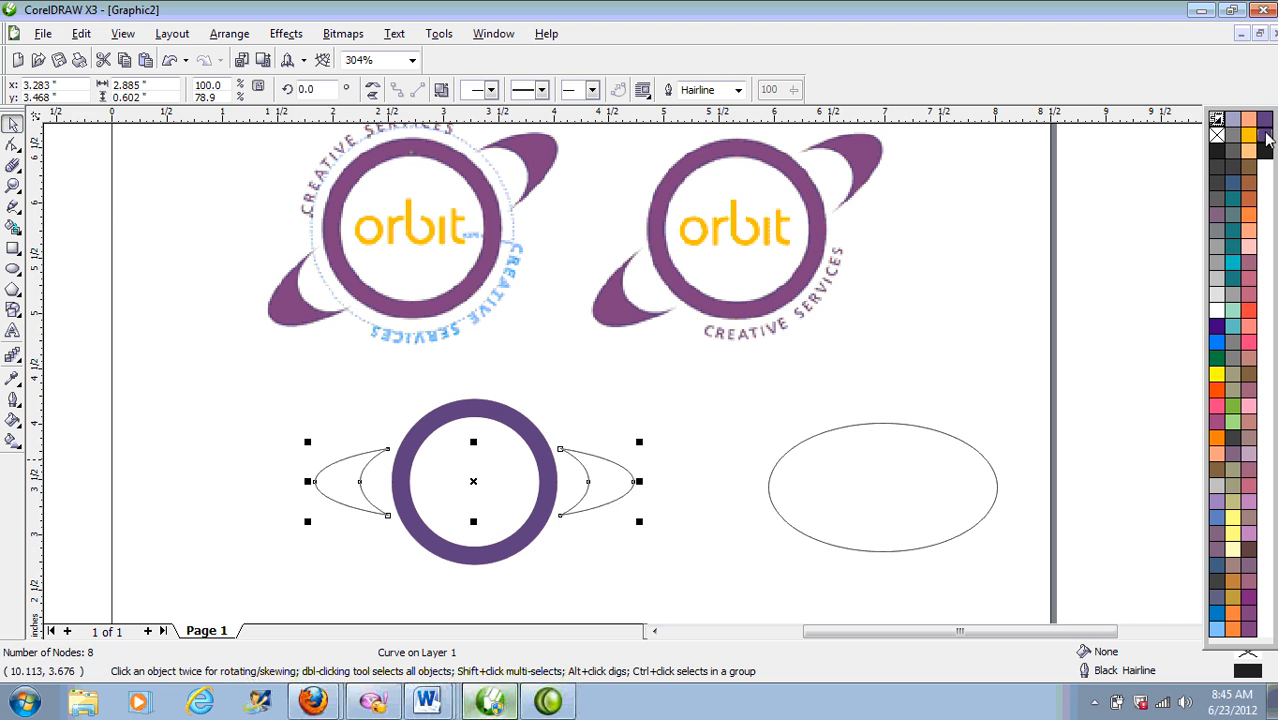
click(1264, 120)
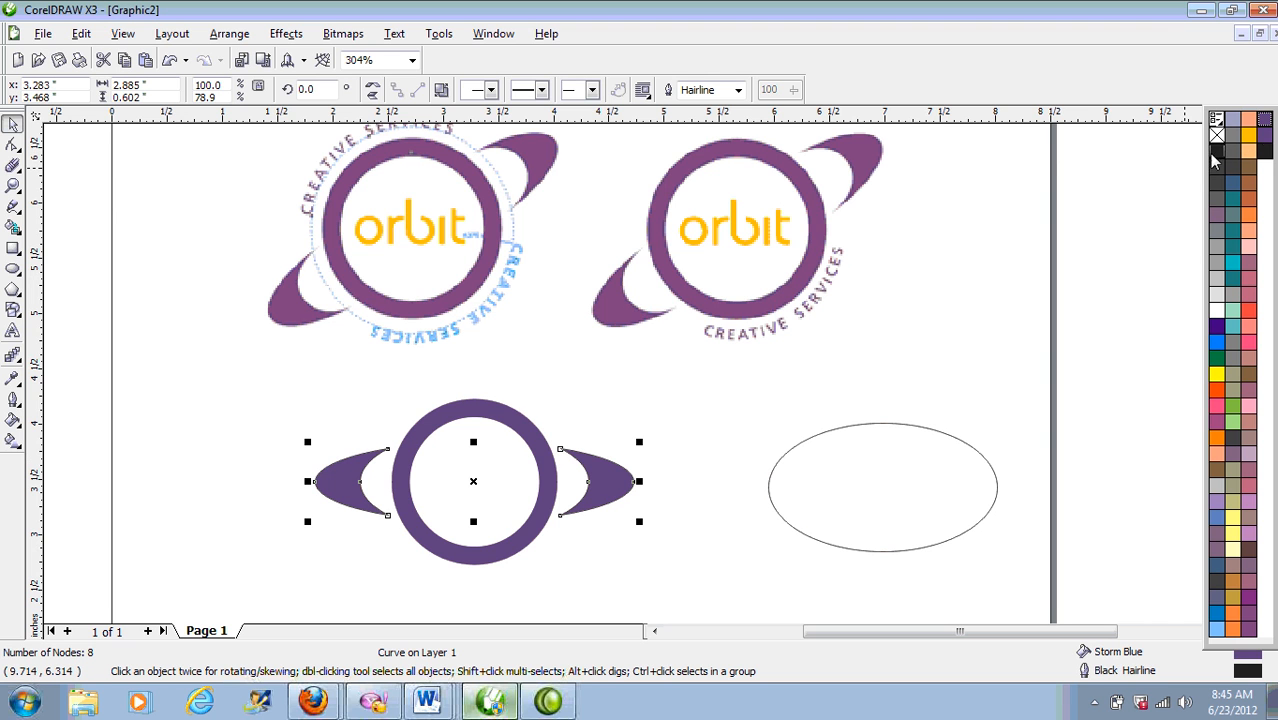
right_click(1216, 134)
click(682, 537)
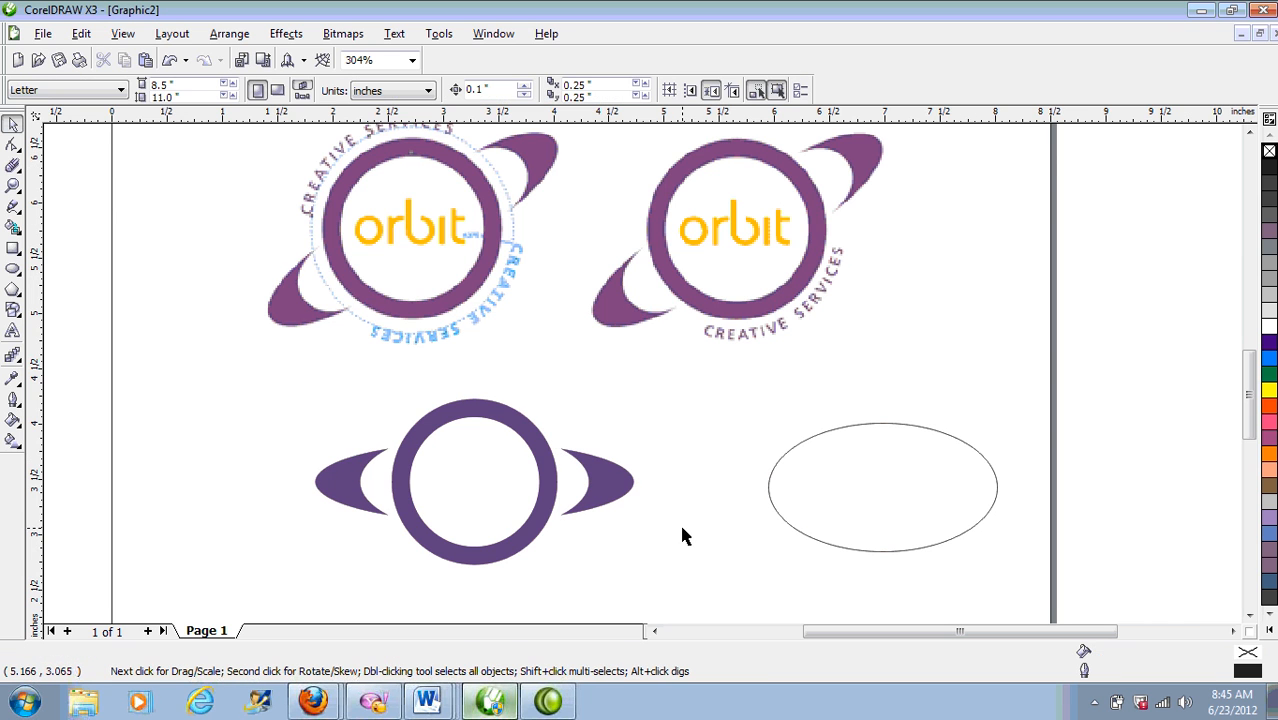
Step: Remove the inner circle's fill and enlarge it to about 142%, 1.663 inches wide
drag(735, 575, 248, 382)
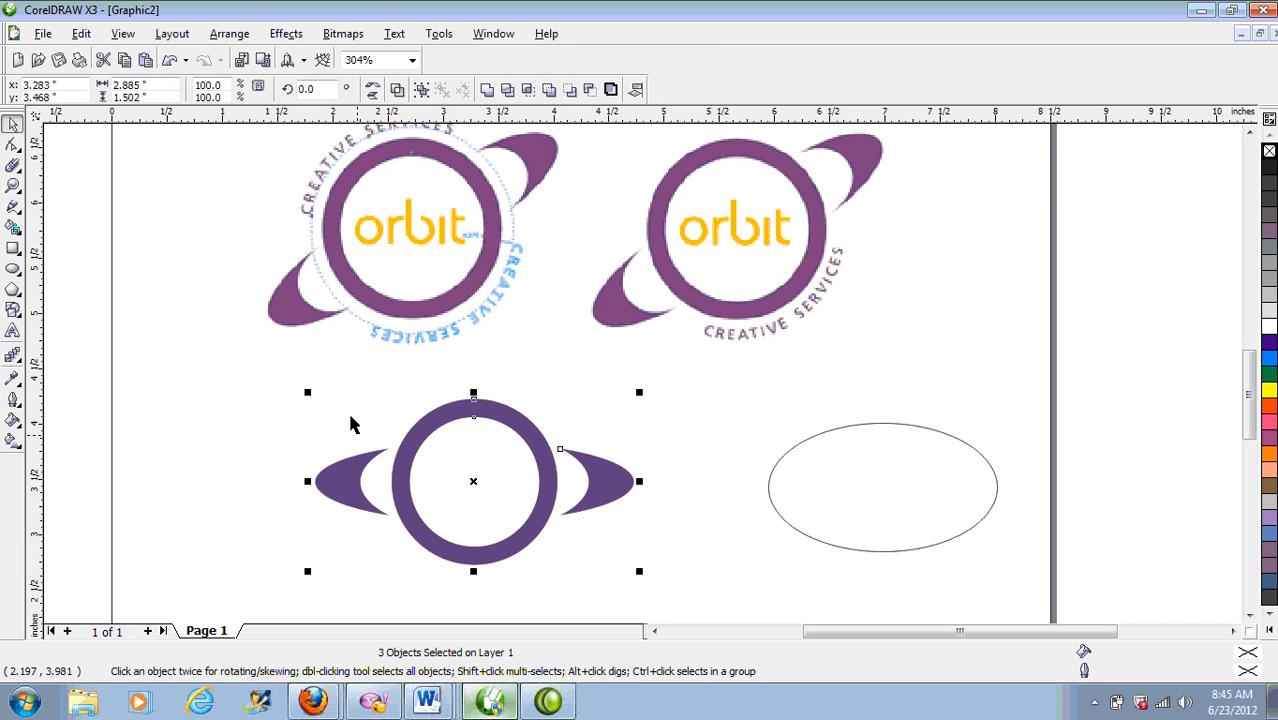
click(638, 346)
click(476, 466)
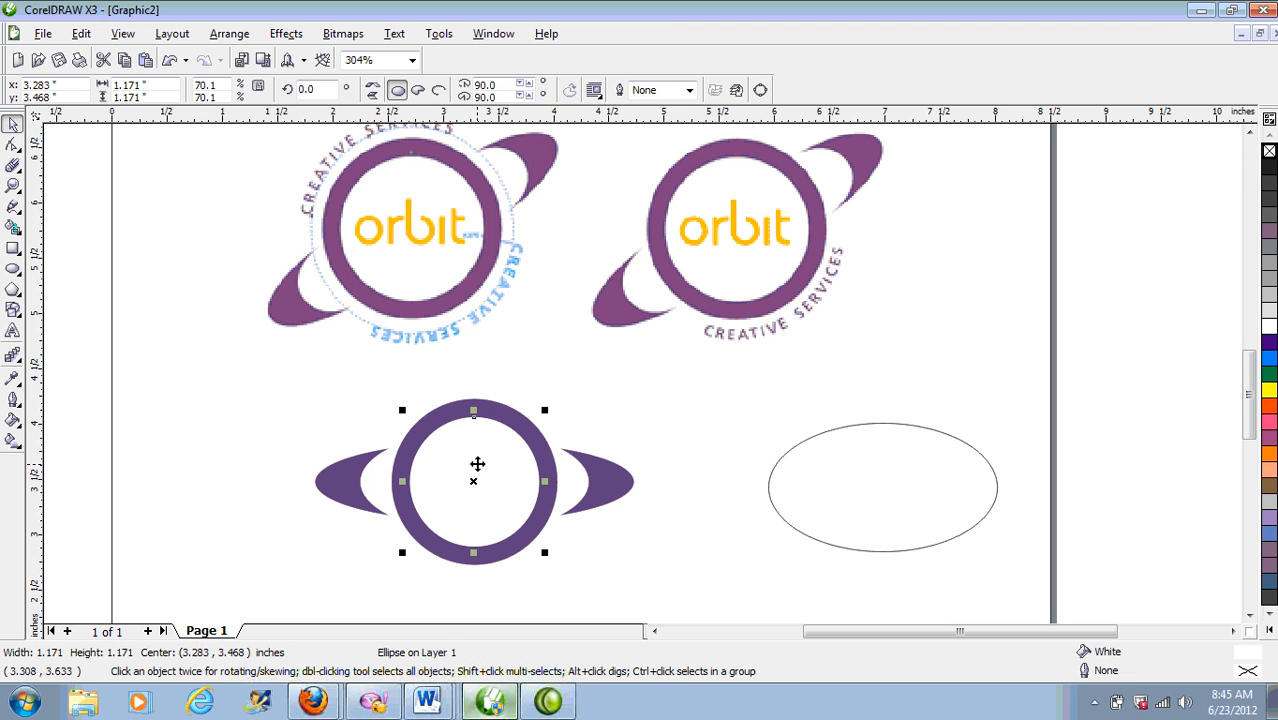
click(1268, 153)
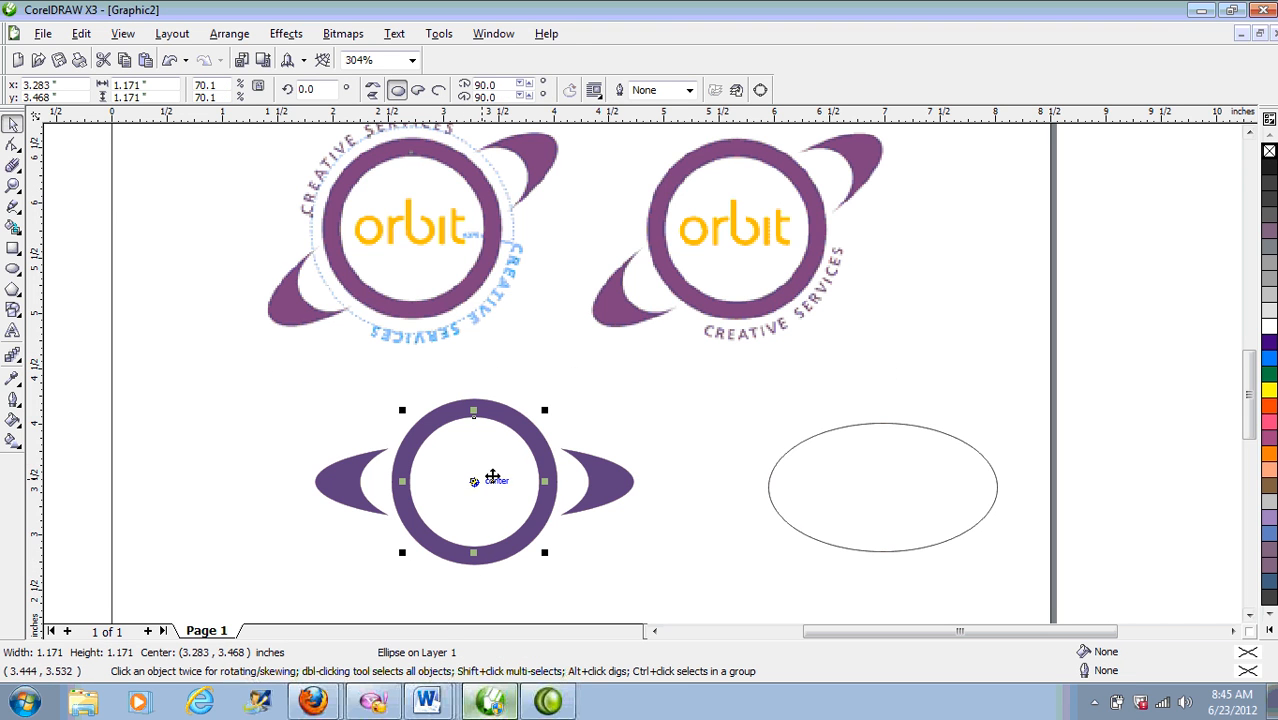
drag(545, 410, 573, 370)
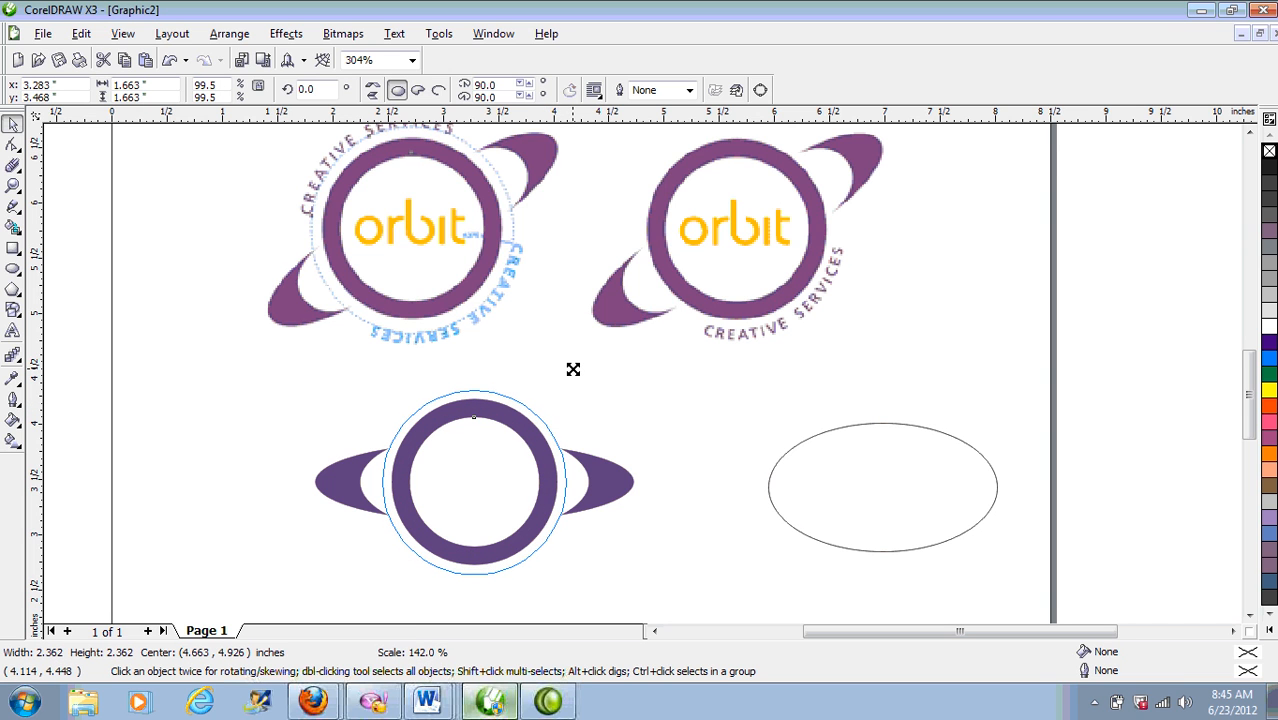
drag(573, 370, 572, 371)
Step: Give the enlarged circle a 20% Black outline at 1.0 pt
right_click(1268, 296)
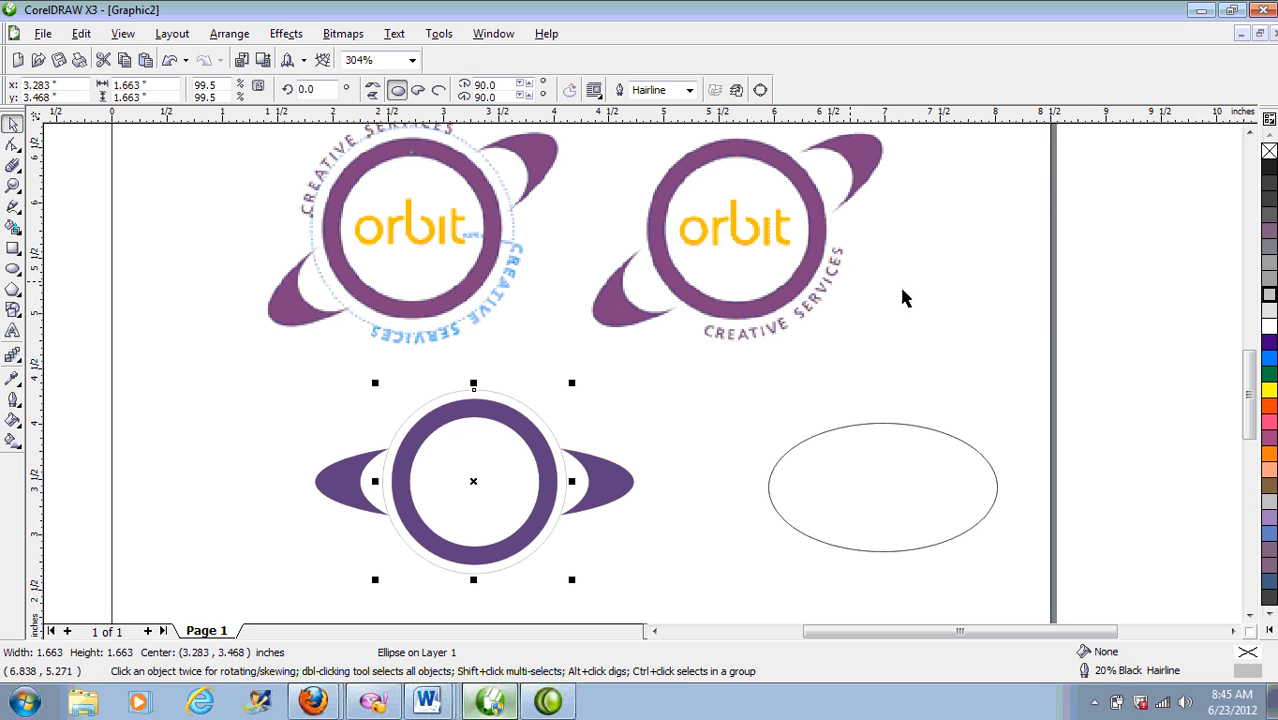
click(689, 90)
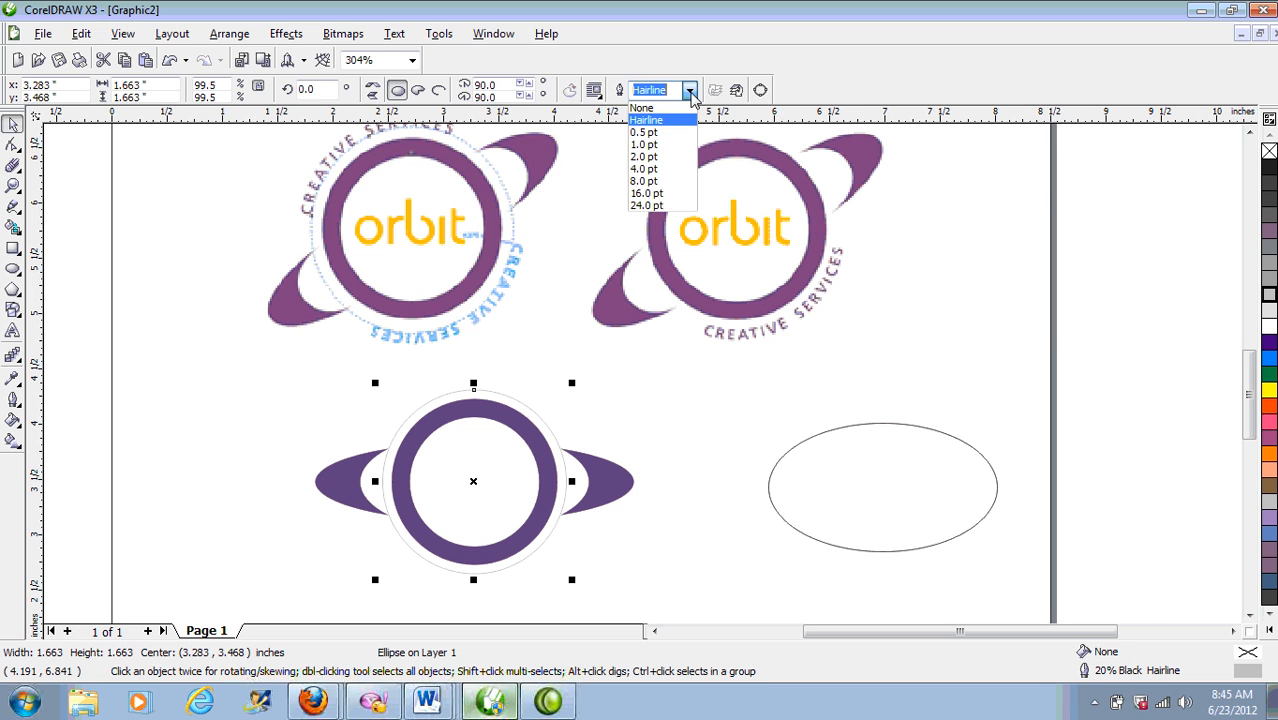
click(668, 145)
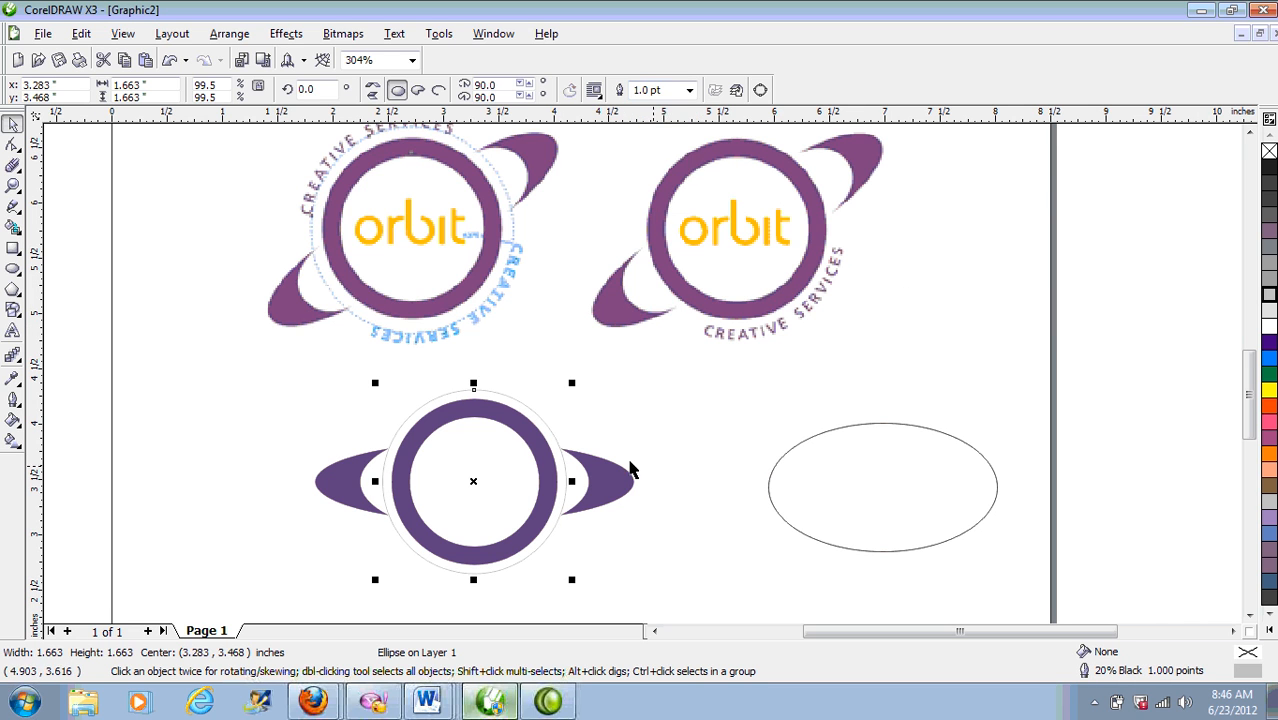
click(13, 187)
drag(190, 348, 771, 633)
Step: Undo the grey outline on the enlarged circle
drag(287, 170, 830, 416)
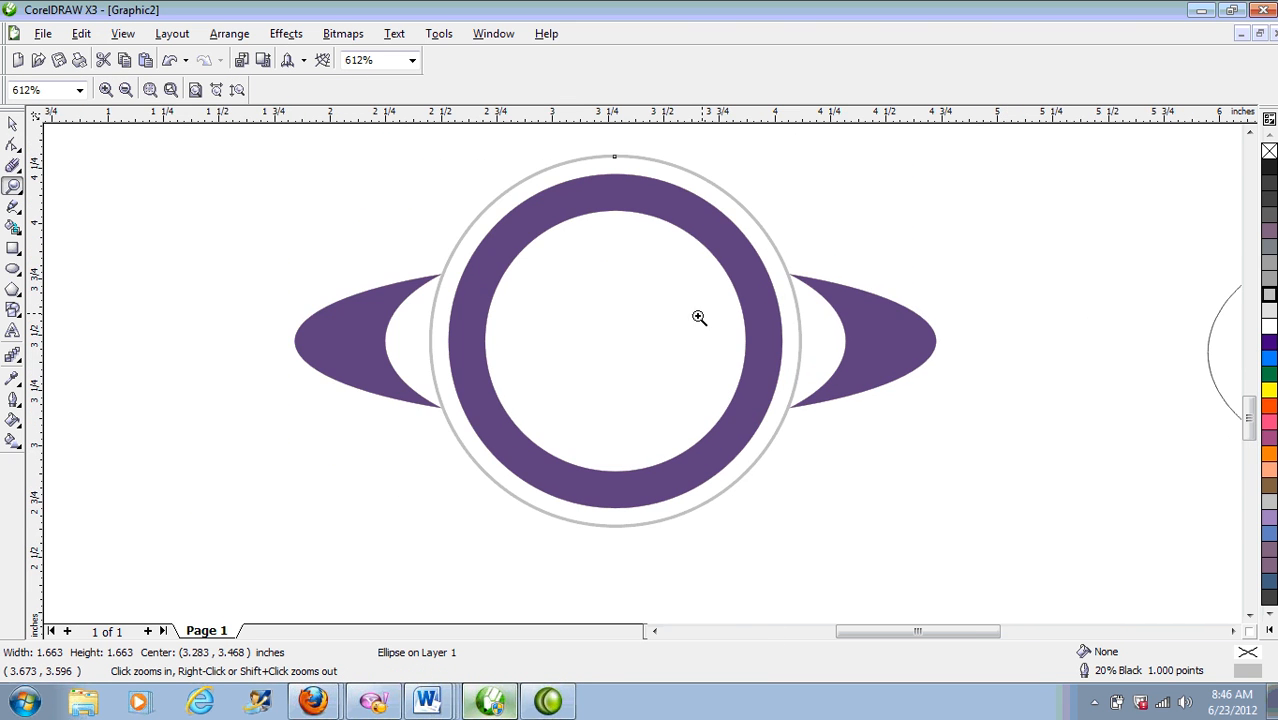
right_click(730, 281)
key(ctrl+z)
key(ctrl+z)
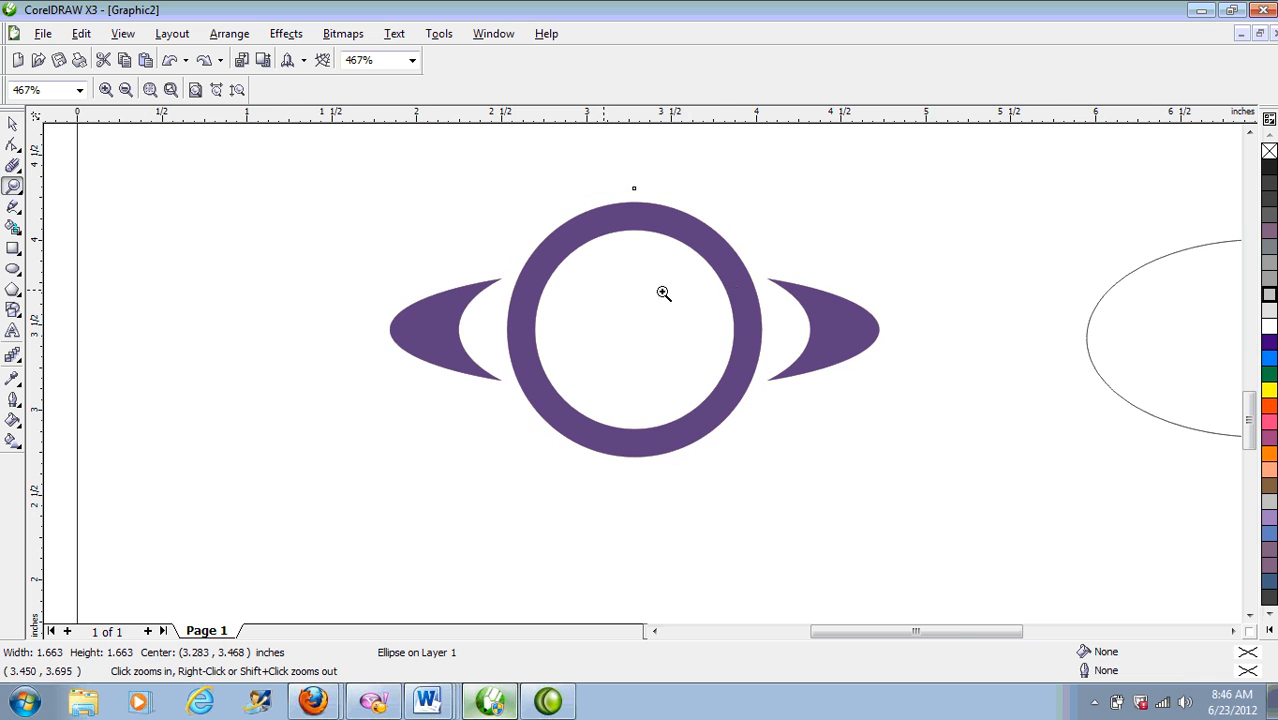
right_click(415, 247)
Step: Marquee-select the purple ring and both crescents together
click(12, 123)
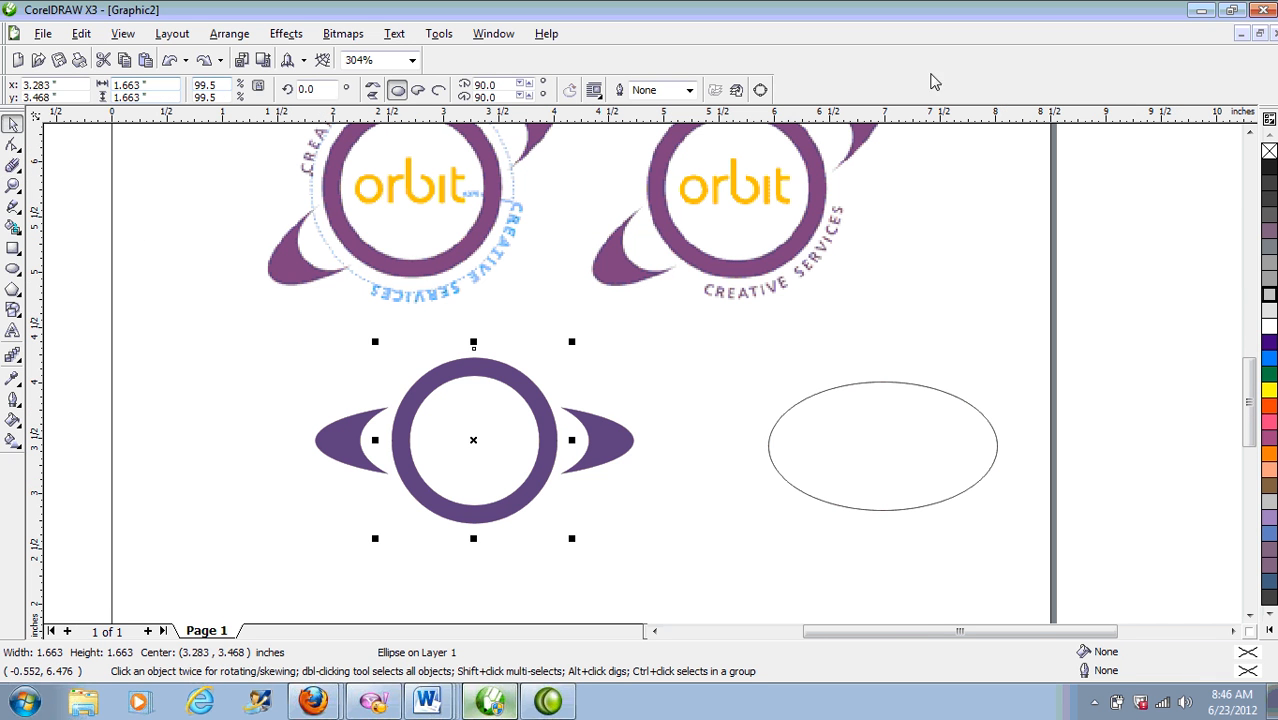
click(1249, 132)
click(747, 568)
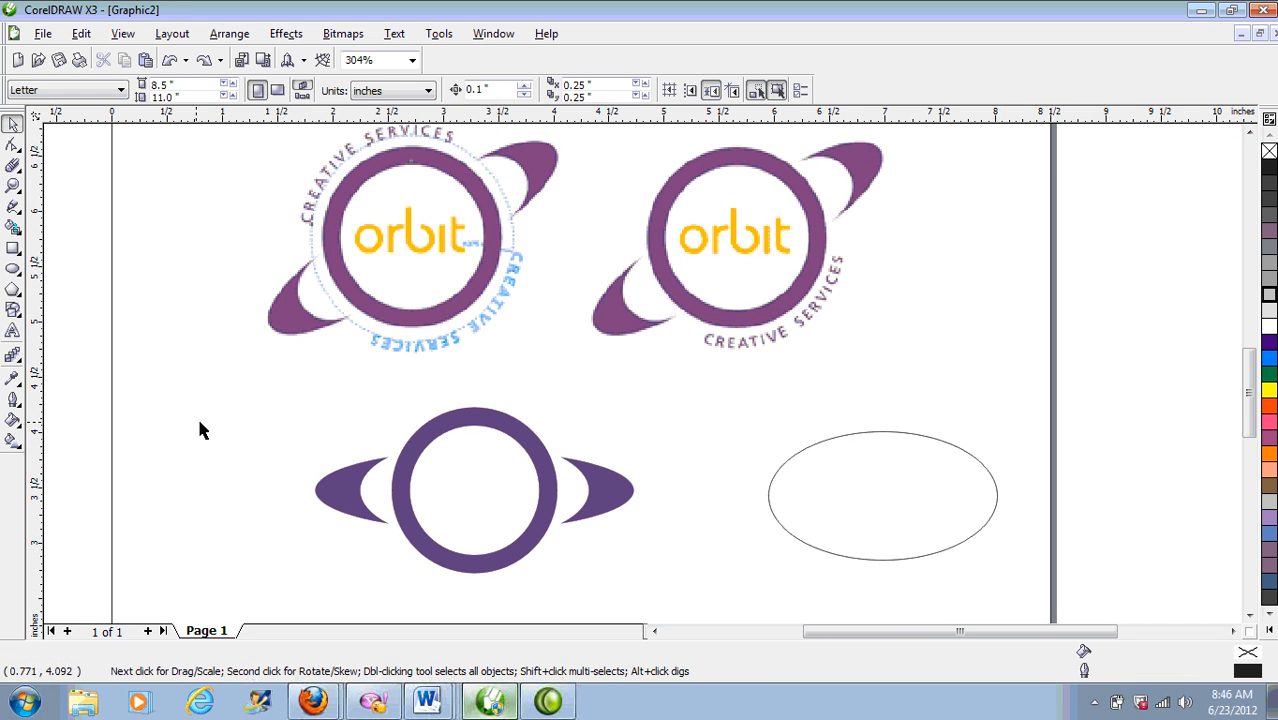
click(418, 222)
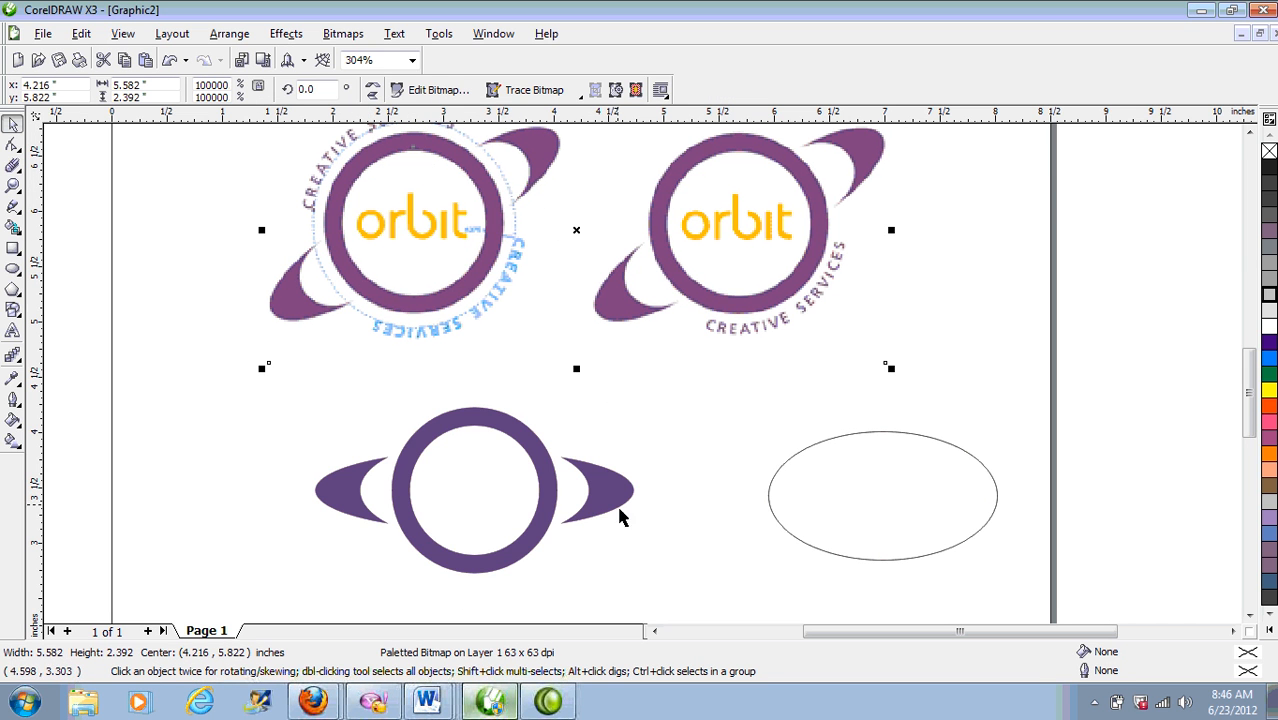
drag(187, 372, 693, 599)
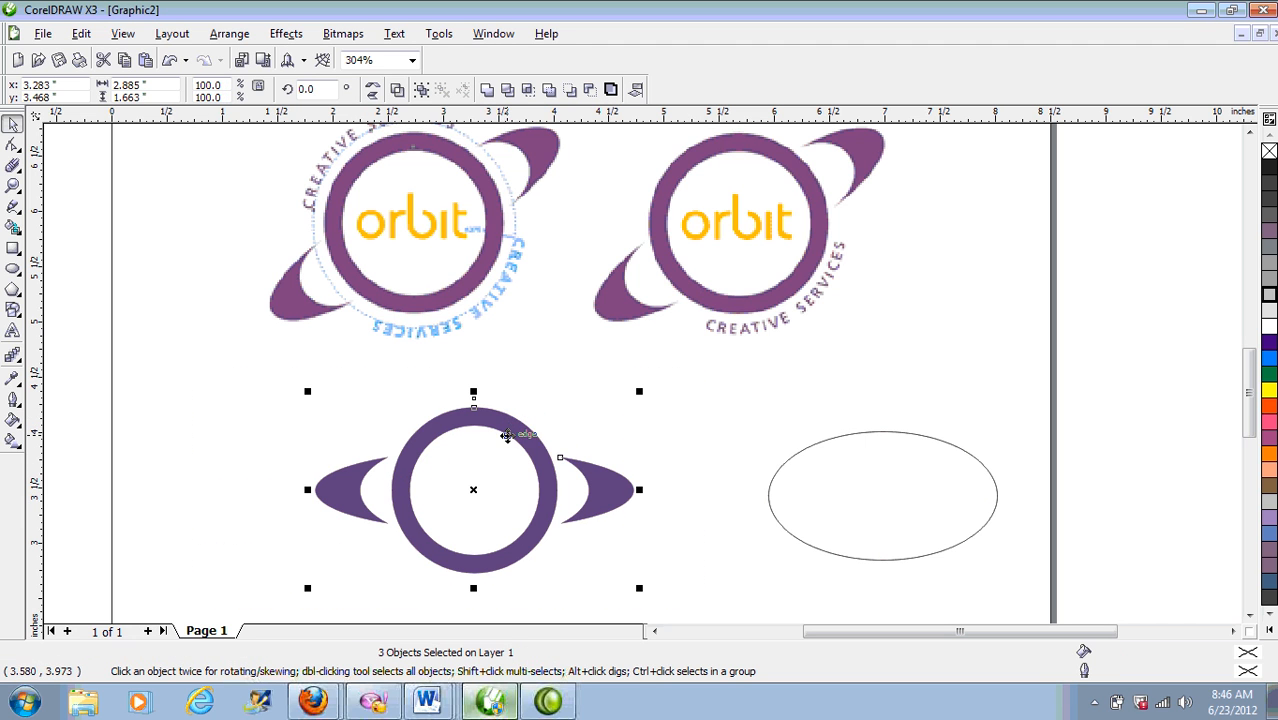
Step: Rotate the purple ring and both crescents by 30 degrees
click(508, 437)
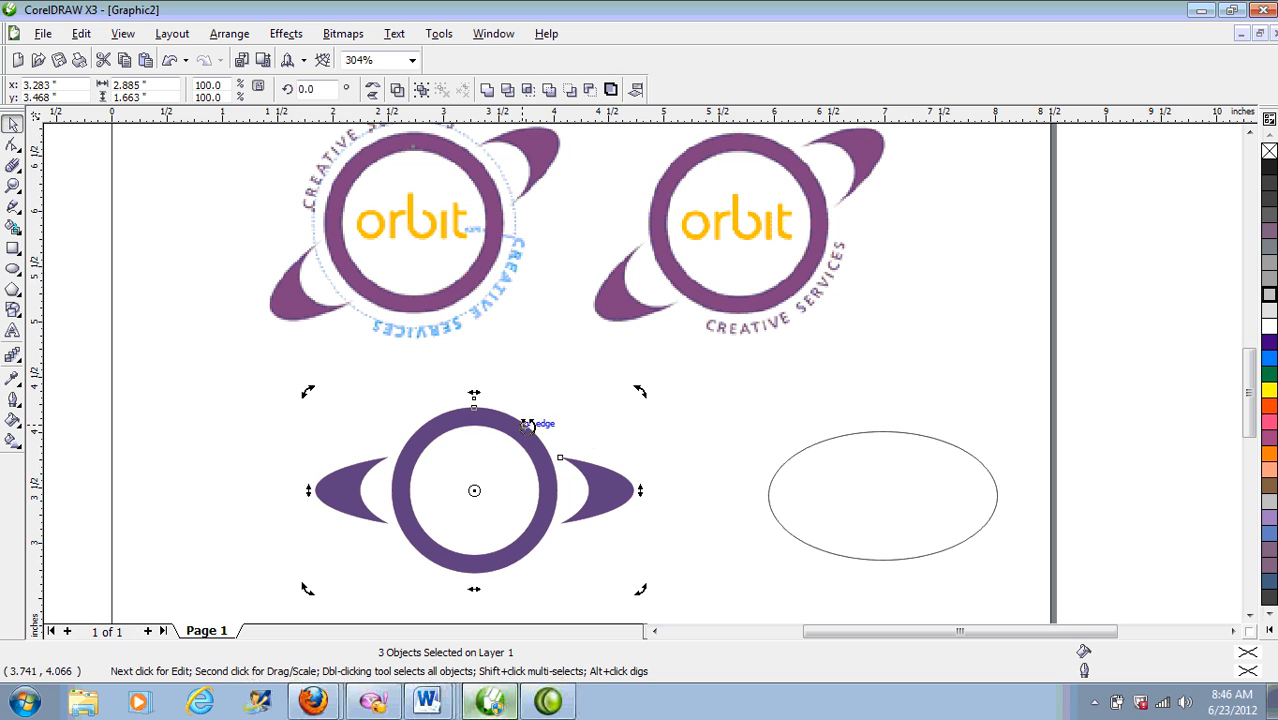
click(518, 424)
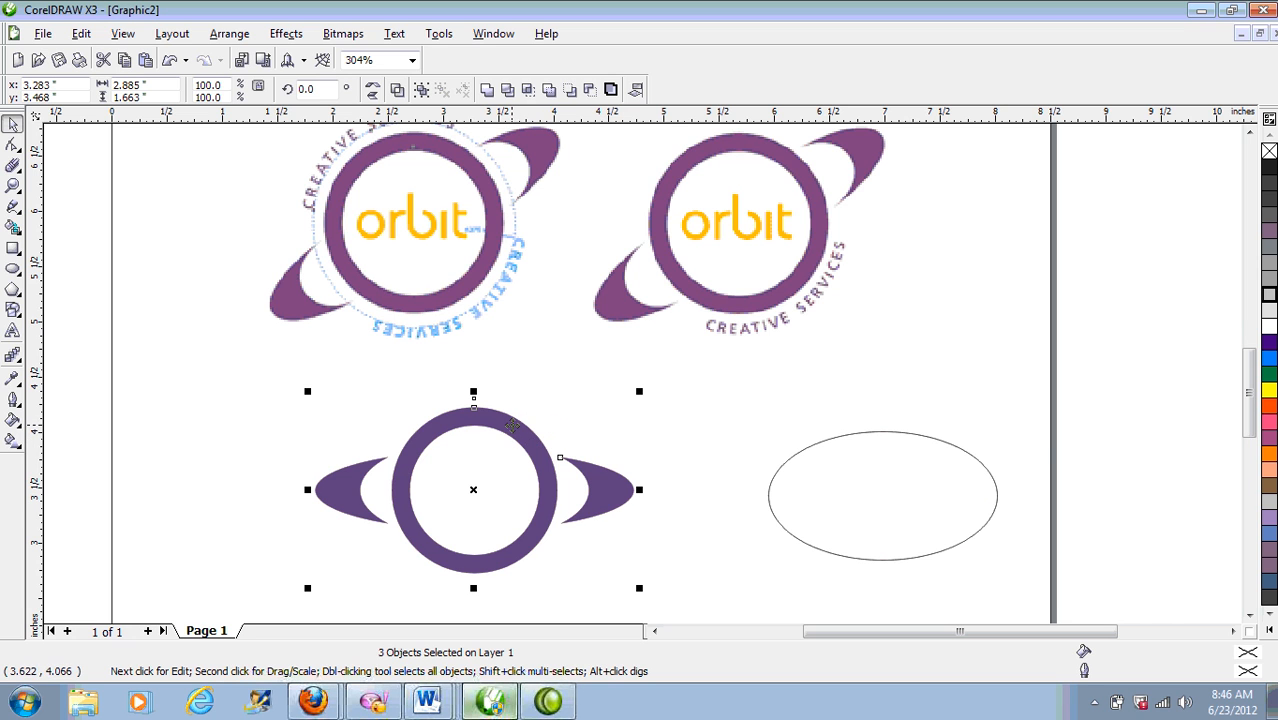
click(515, 425)
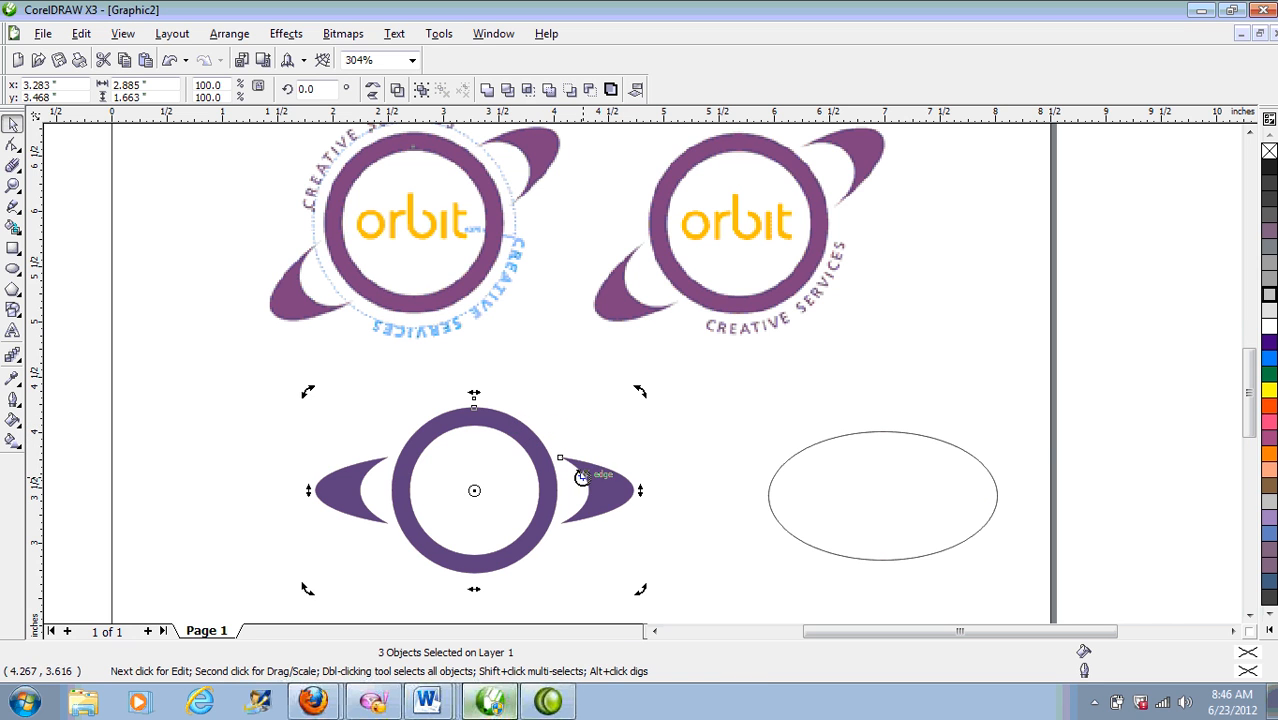
drag(640, 392, 587, 314)
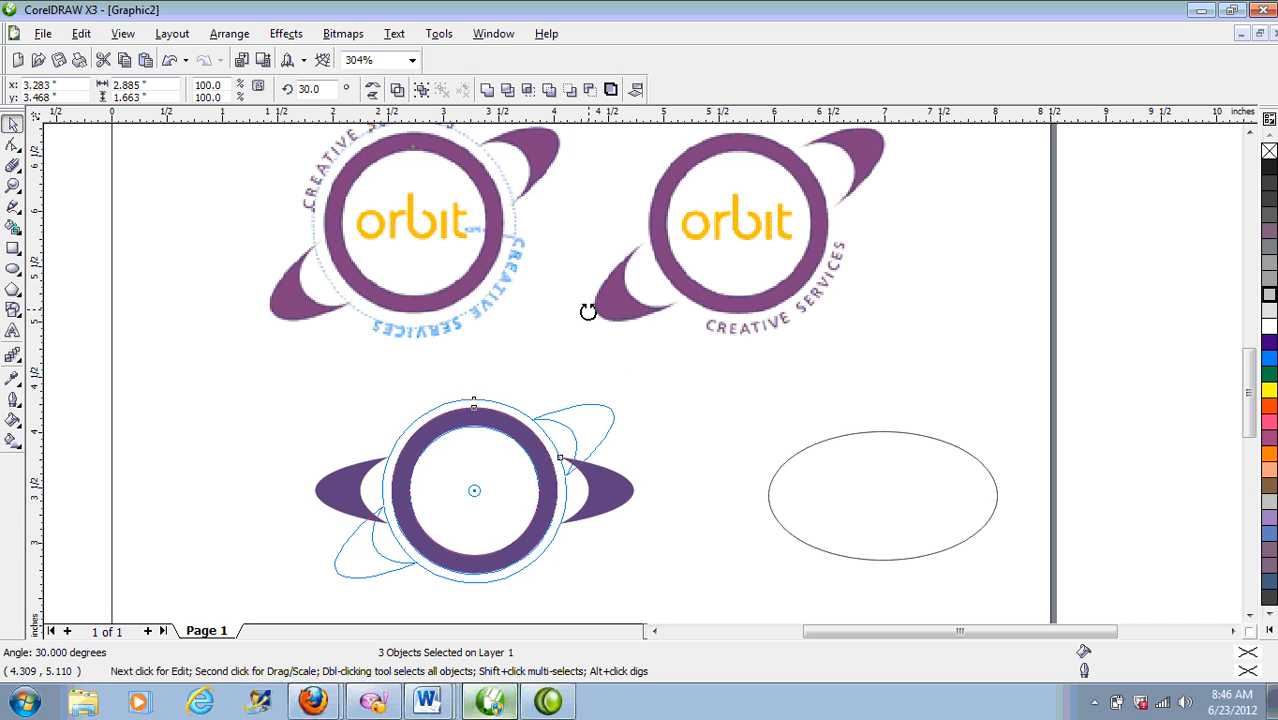
drag(587, 312, 546, 350)
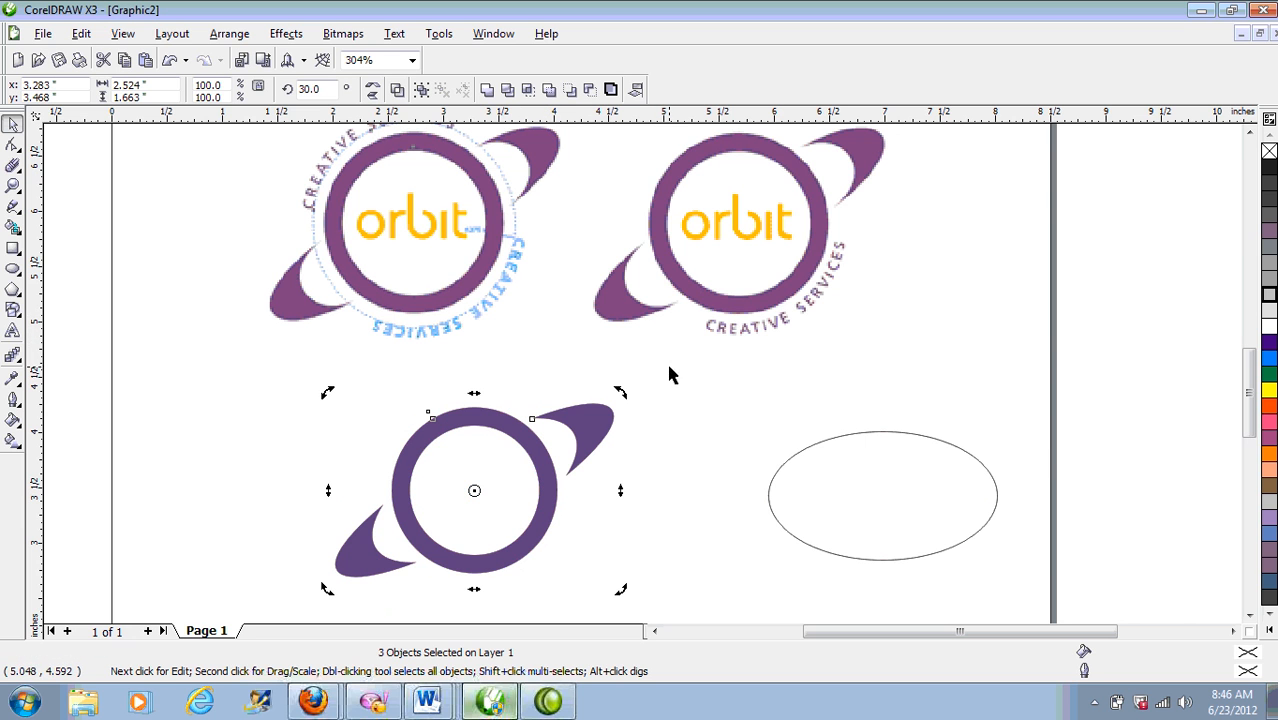
click(701, 438)
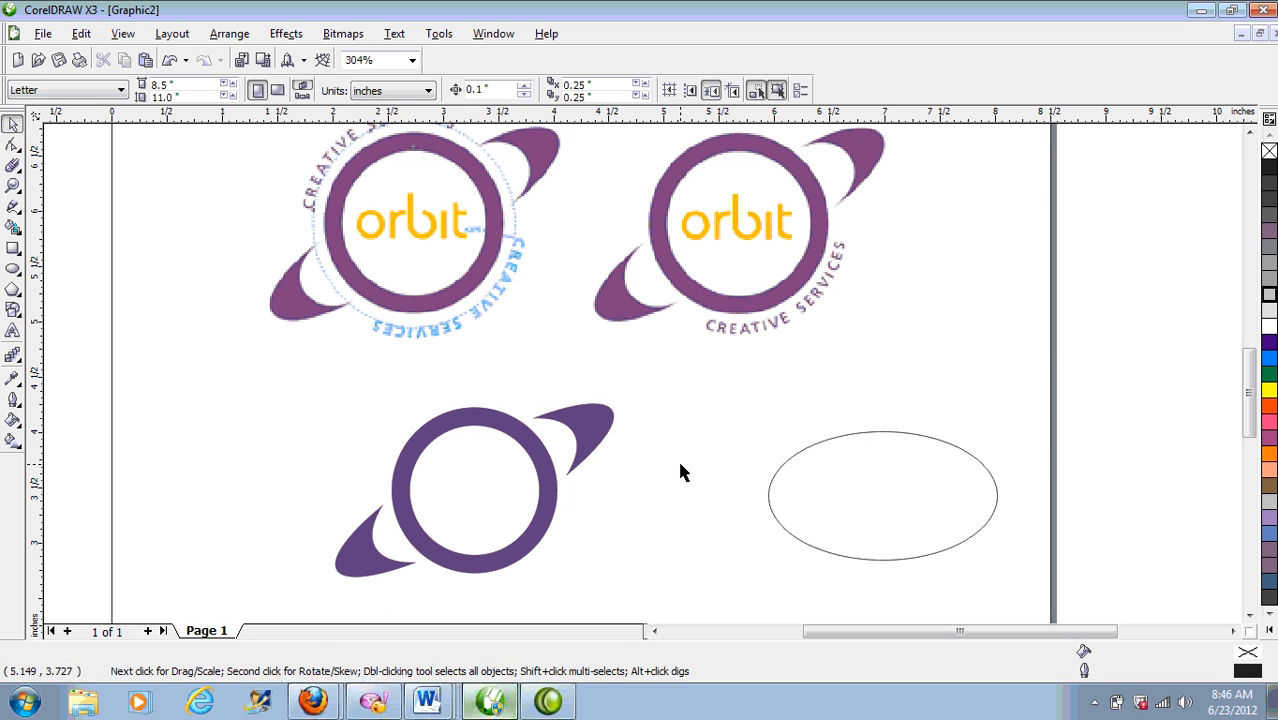
click(507, 483)
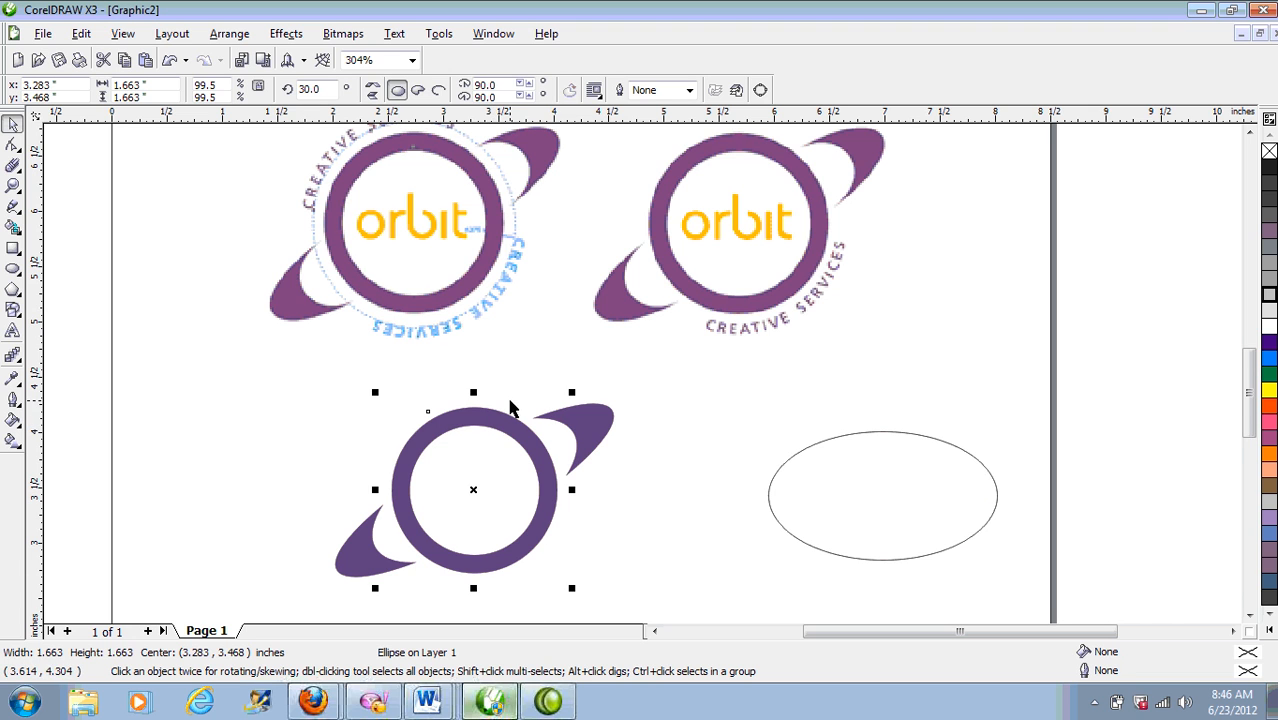
click(1250, 615)
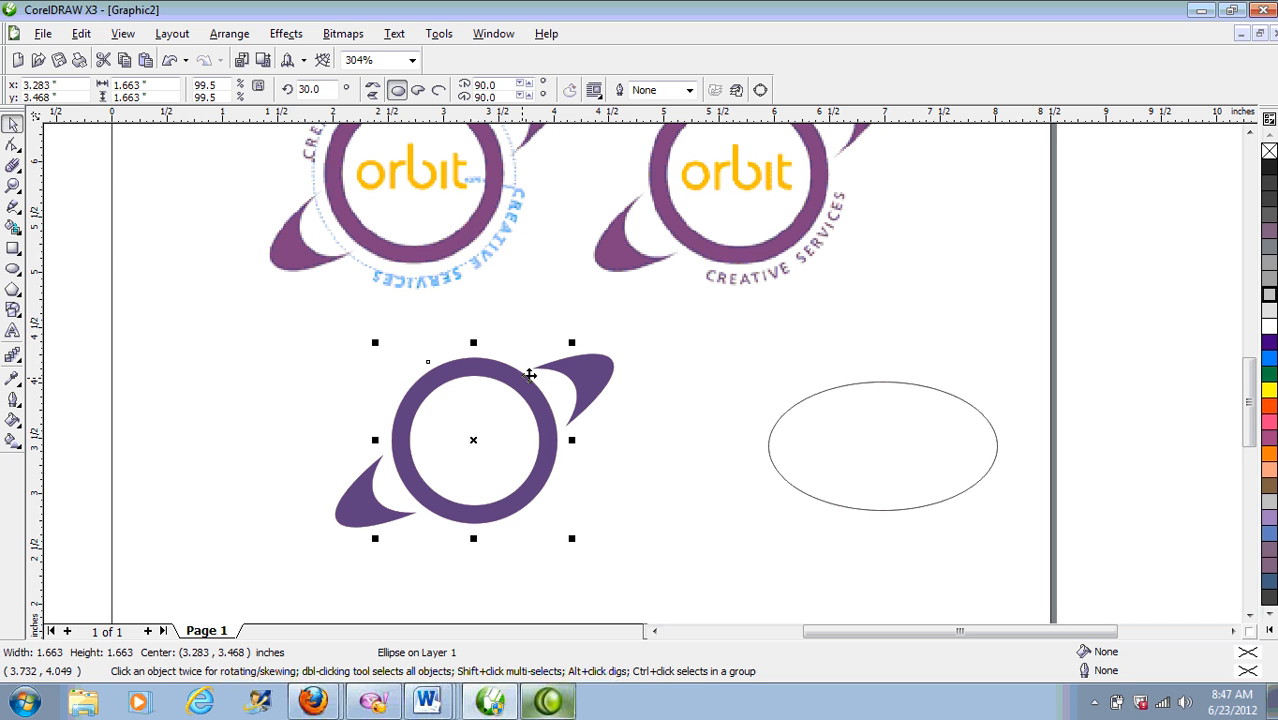
click(450, 400)
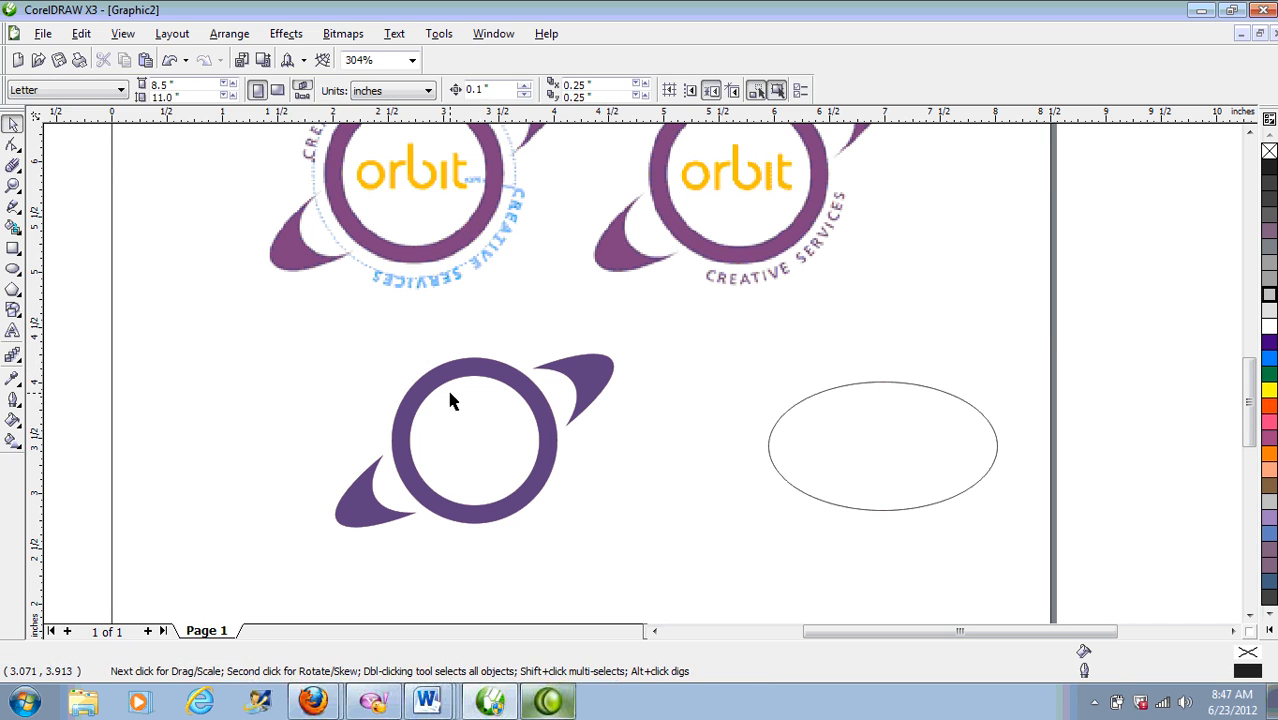
click(446, 376)
click(474, 412)
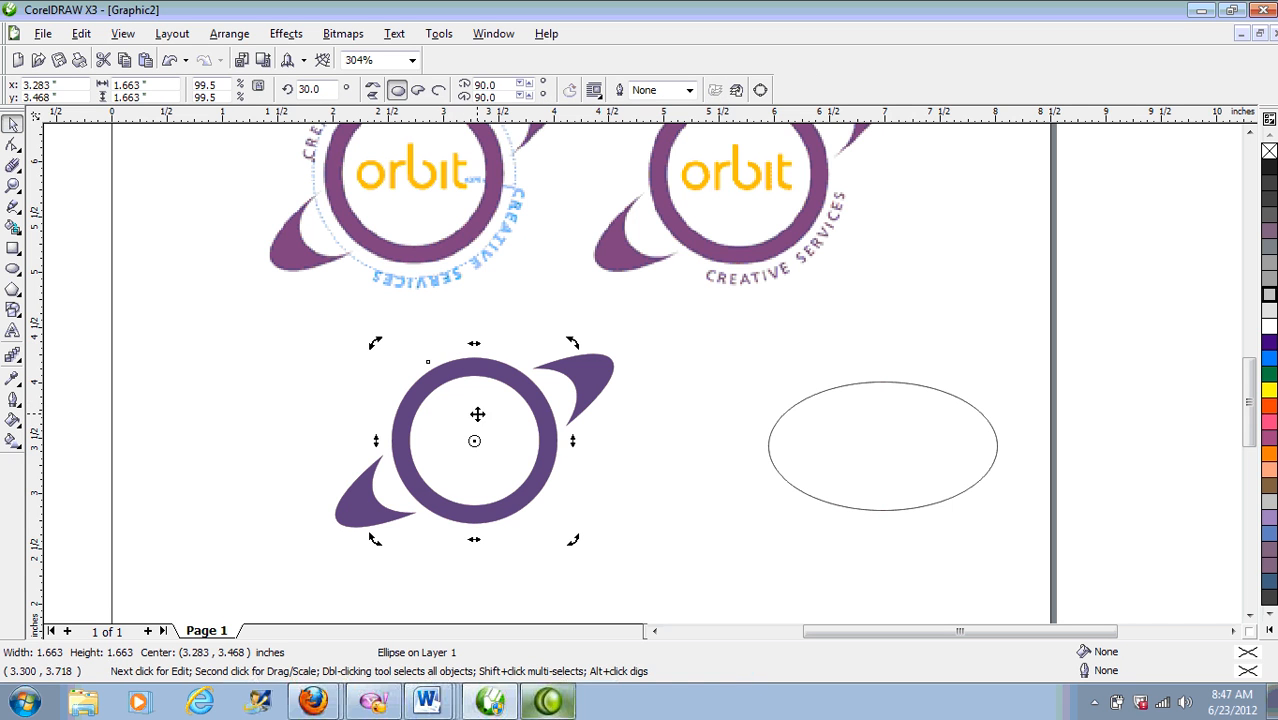
click(472, 474)
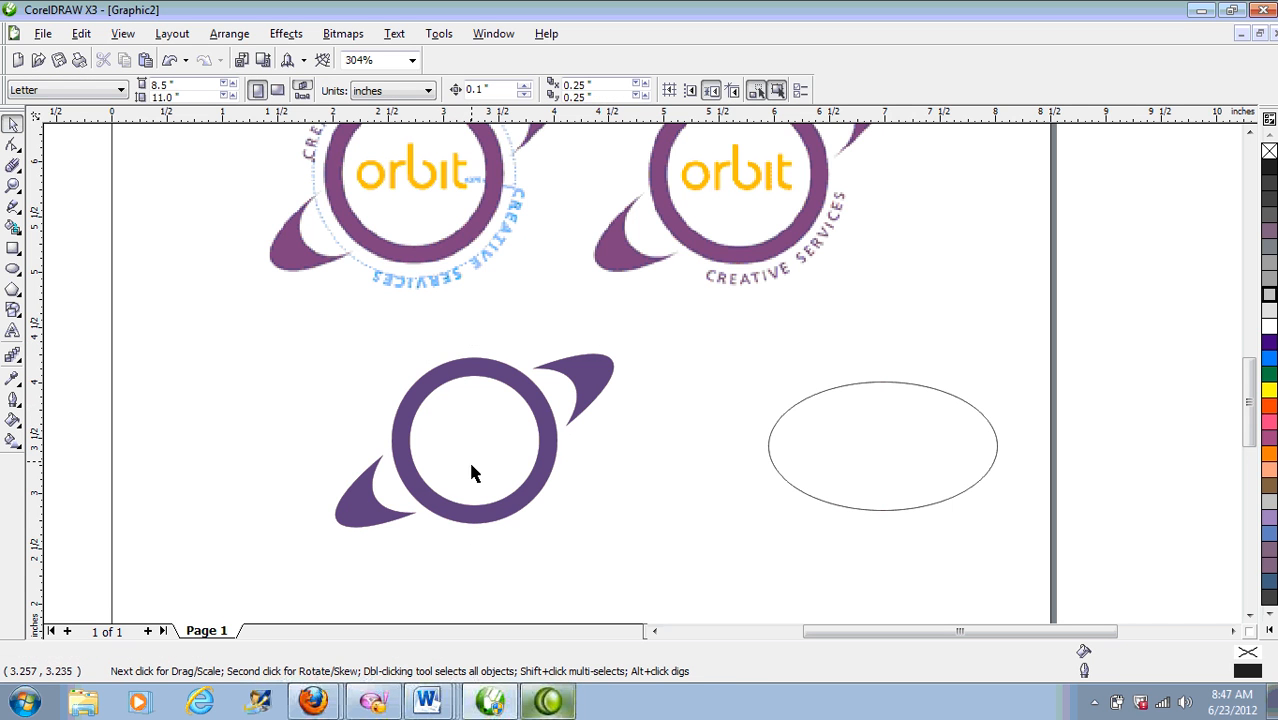
click(450, 362)
drag(574, 342, 551, 372)
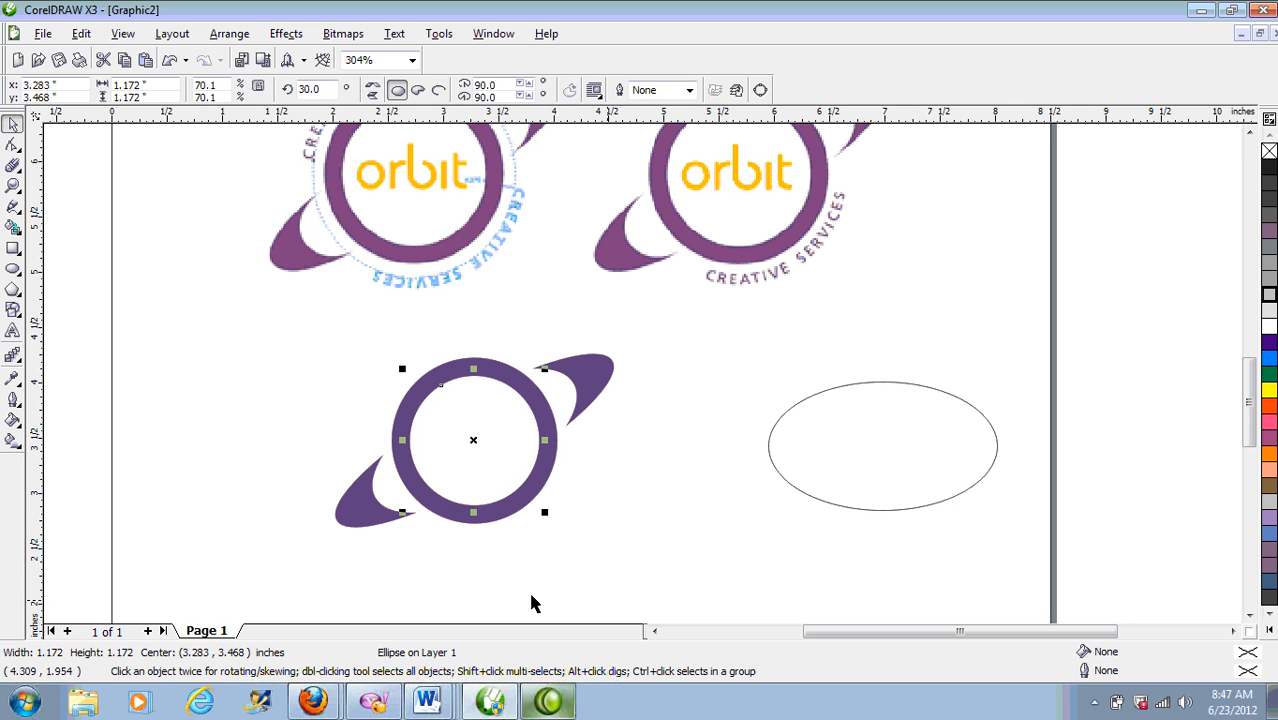
drag(545, 370, 557, 356)
click(474, 313)
key(ctrl+z)
click(491, 320)
click(522, 397)
drag(544, 370, 585, 362)
right_click(1268, 264)
click(689, 90)
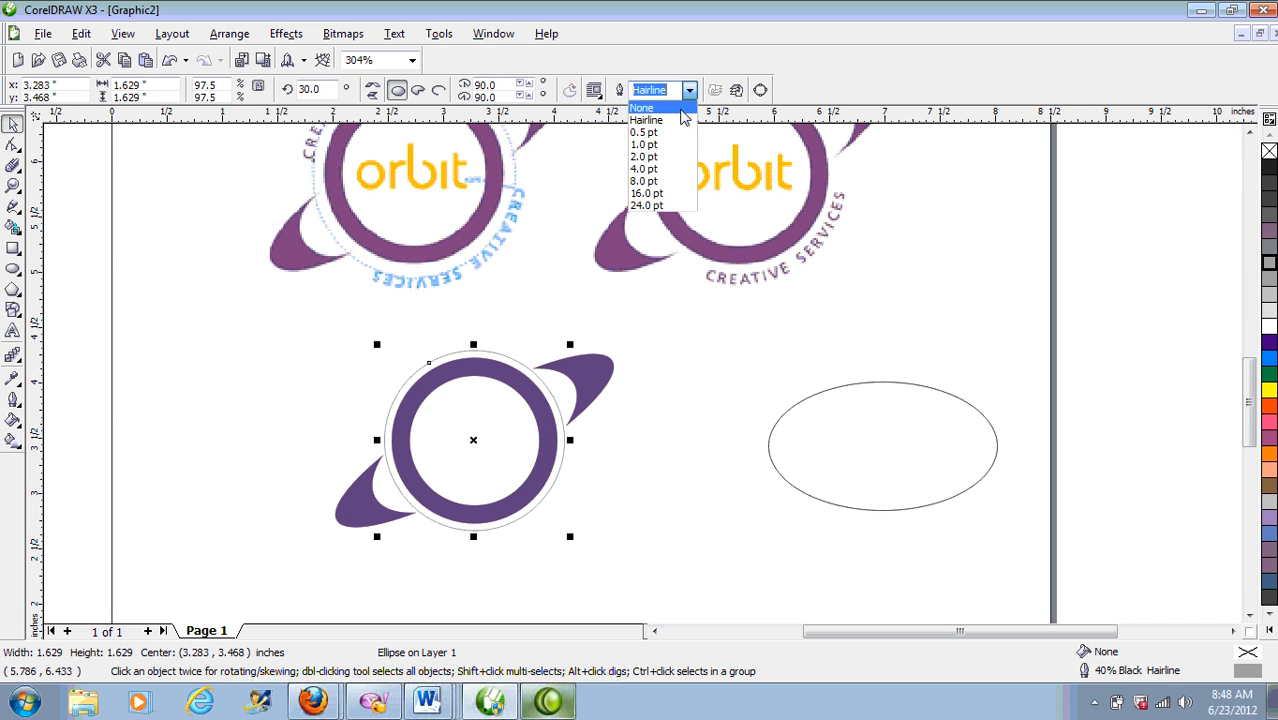
click(655, 138)
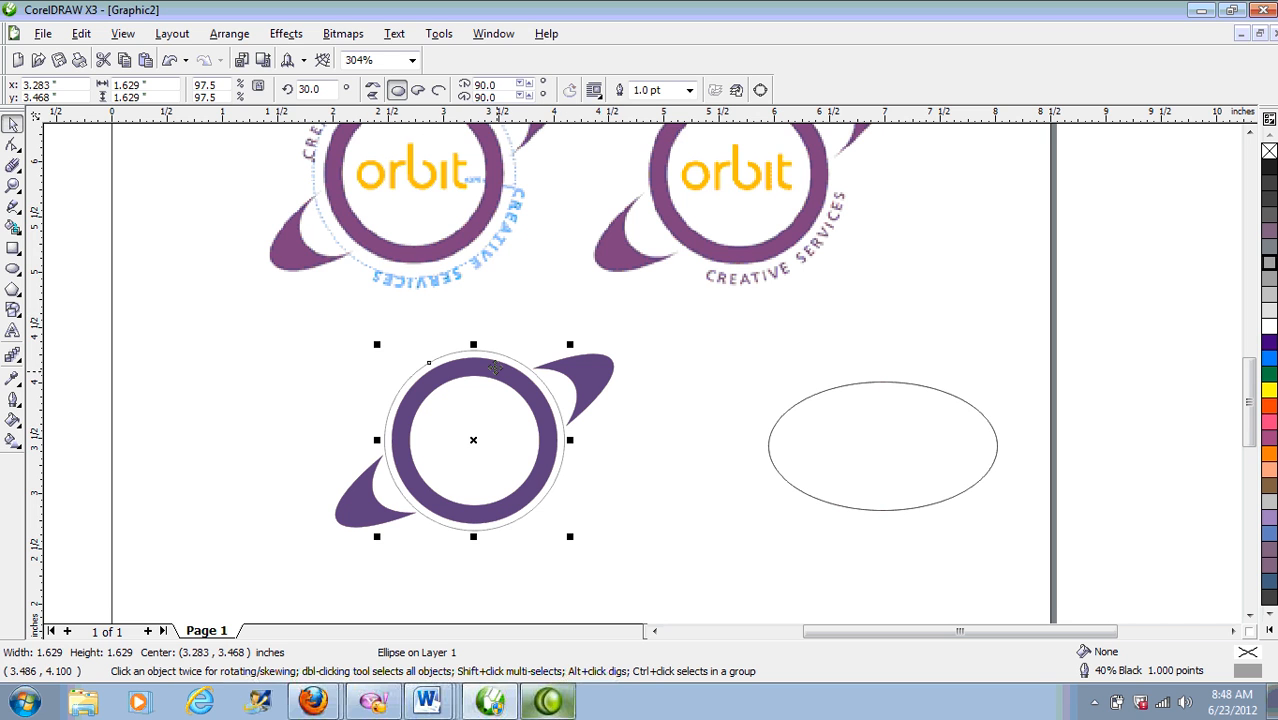
click(689, 90)
click(689, 90)
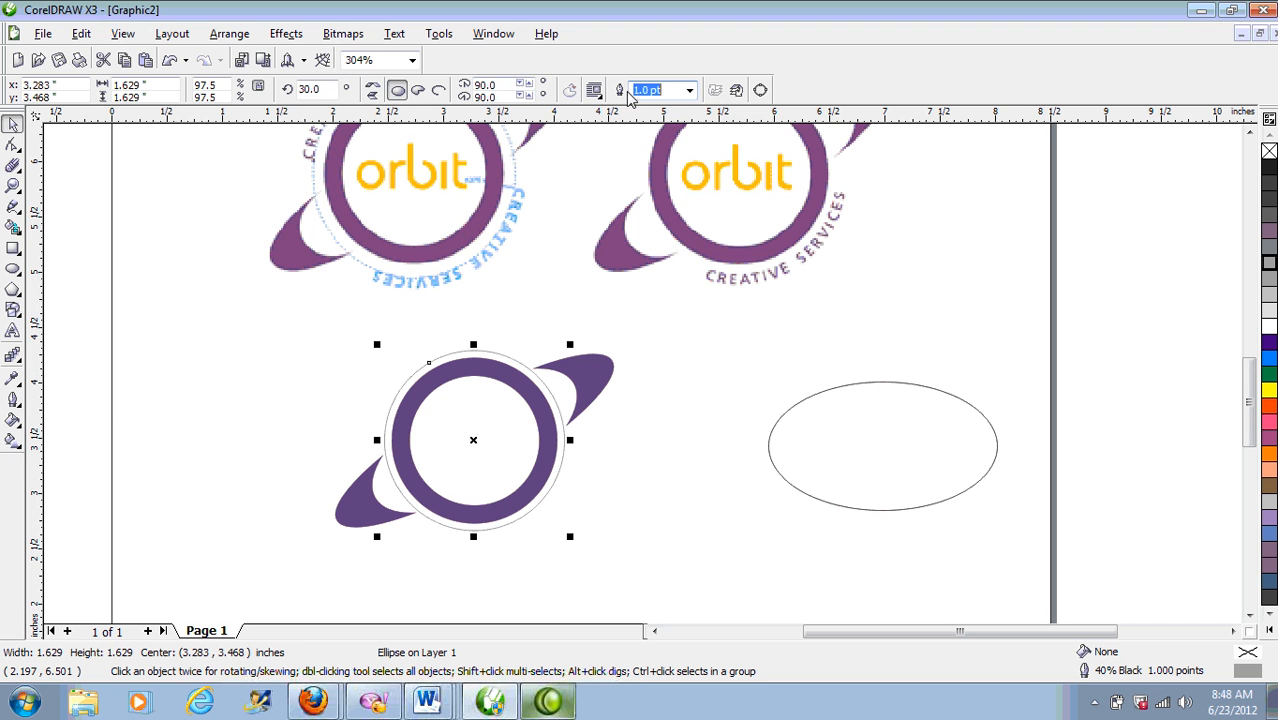
click(689, 91)
click(694, 91)
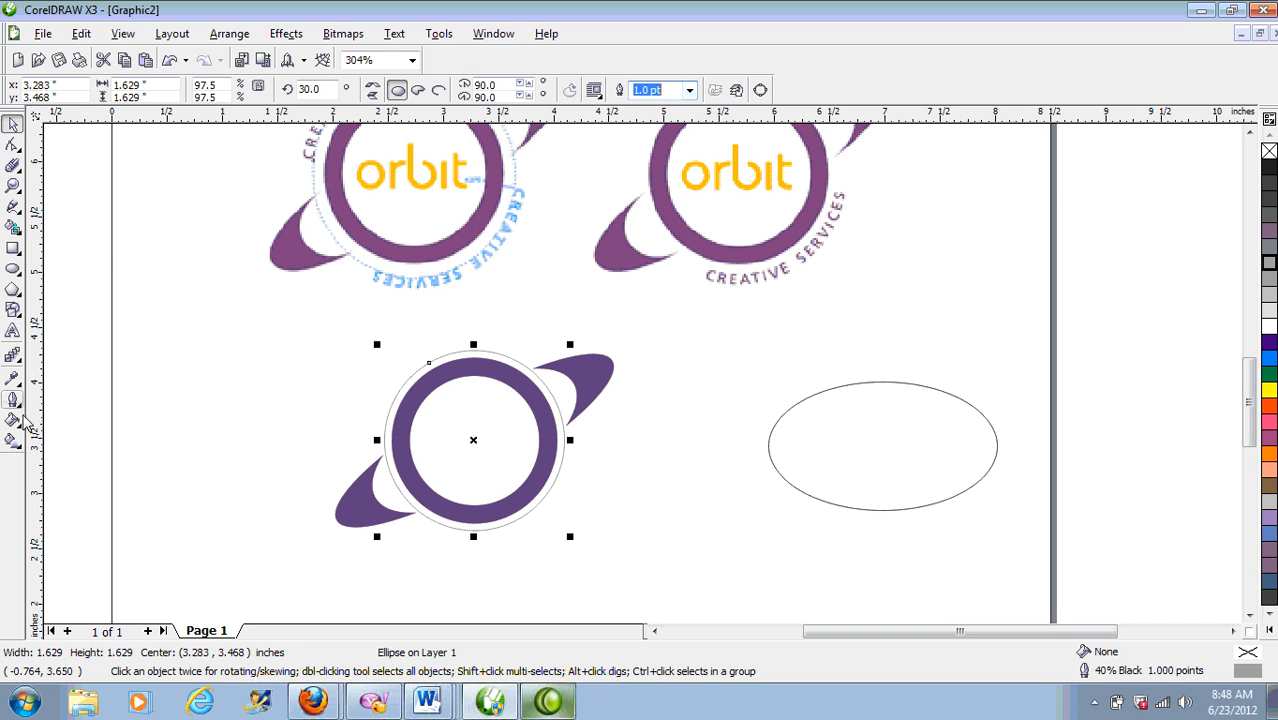
Step: Apply a dashed line style to the circle's outline in the Outline Pen dialog
click(13, 399)
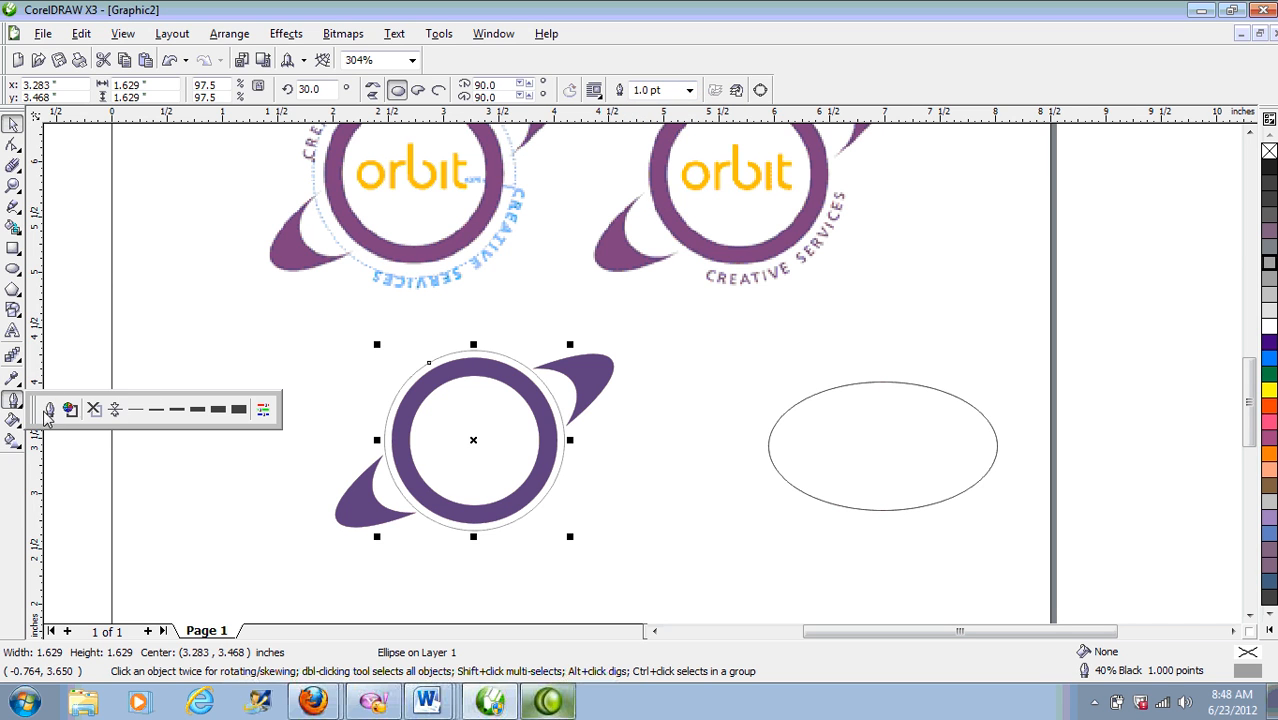
click(47, 410)
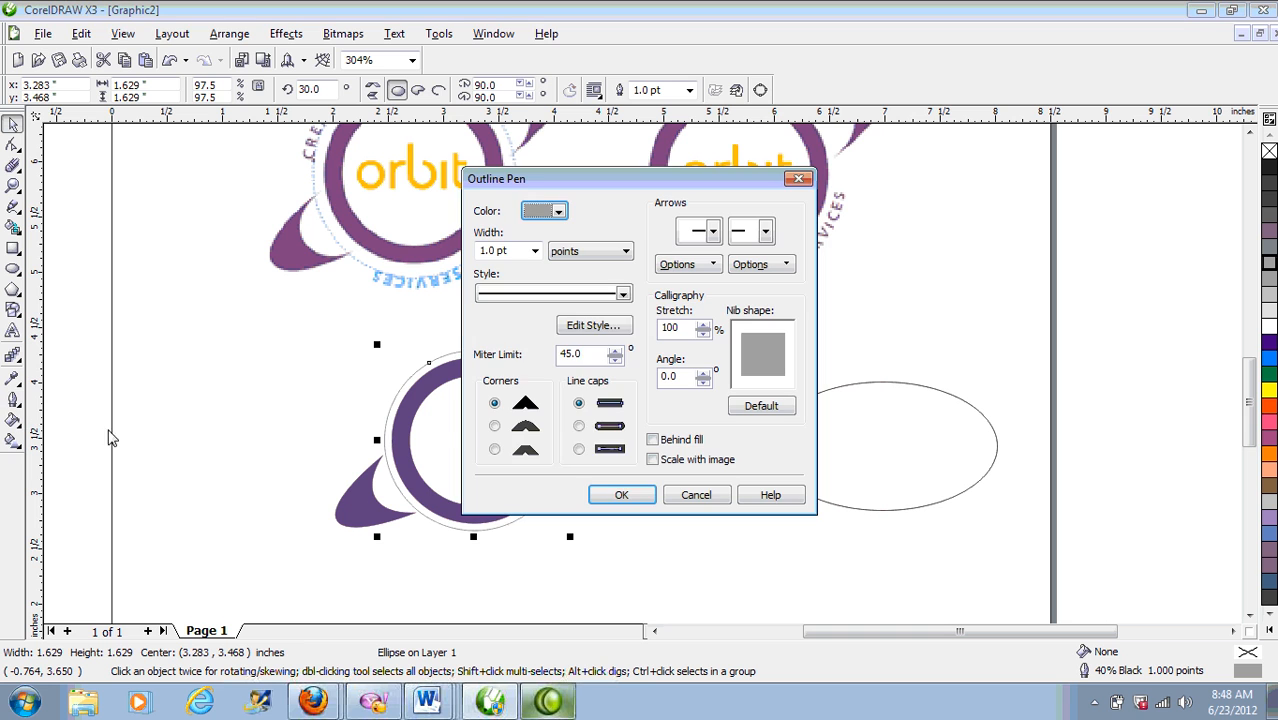
click(622, 293)
click(623, 466)
click(575, 465)
click(620, 495)
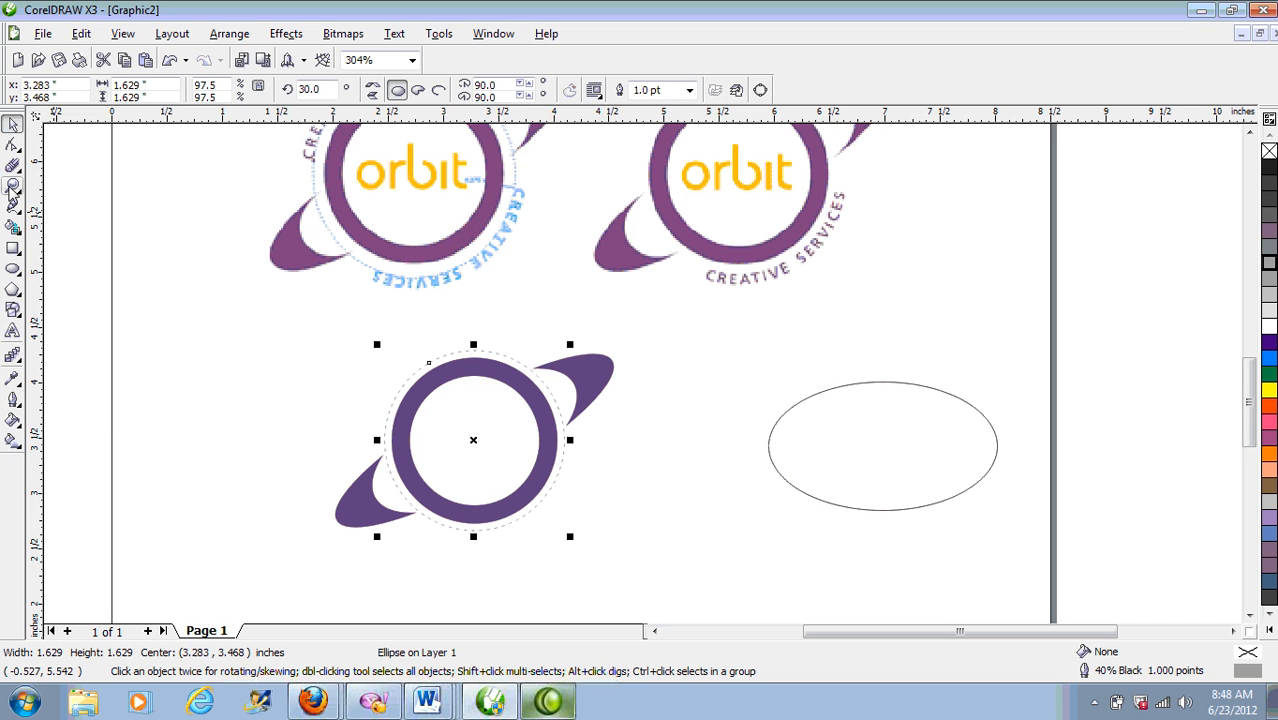
Step: Zoom in to frame the logos and the ring
click(13, 188)
drag(228, 200, 787, 571)
right_click(703, 336)
right_click(641, 359)
drag(371, 260, 871, 592)
drag(305, 234, 842, 531)
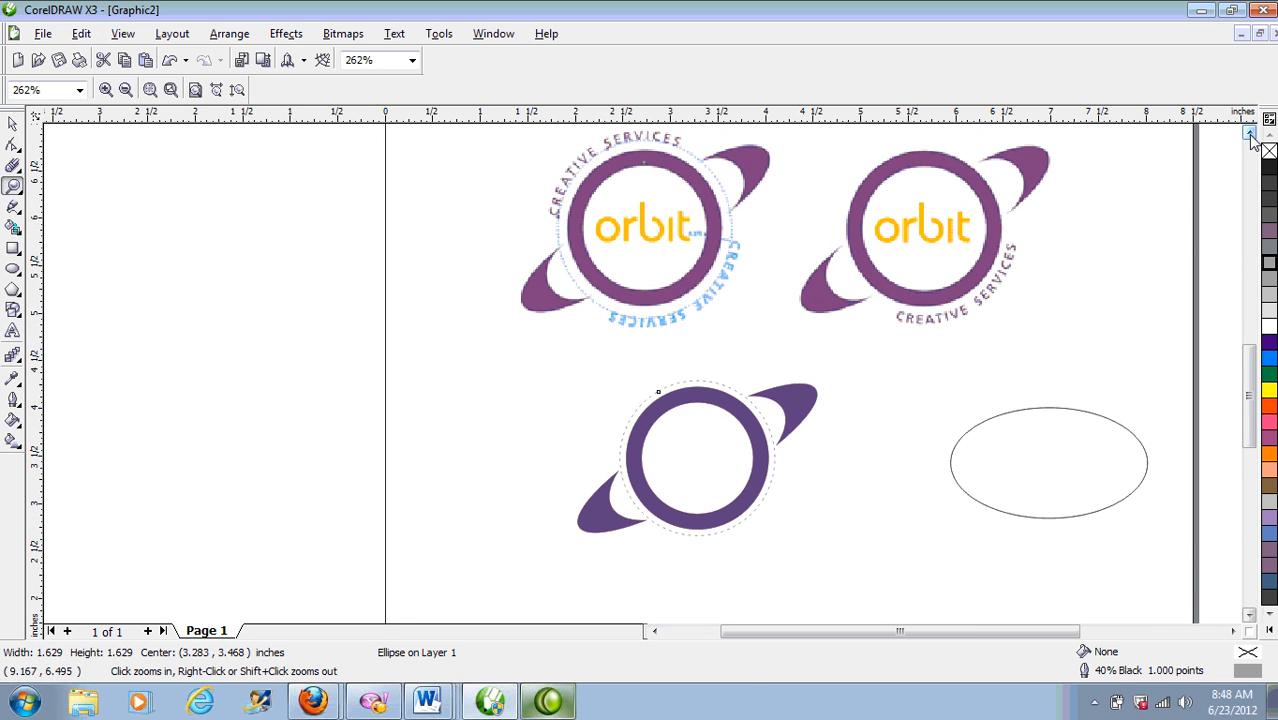
Step: Add artistic text 'CREATIVESERVICES' in Arial and move it above the ring
click(12, 124)
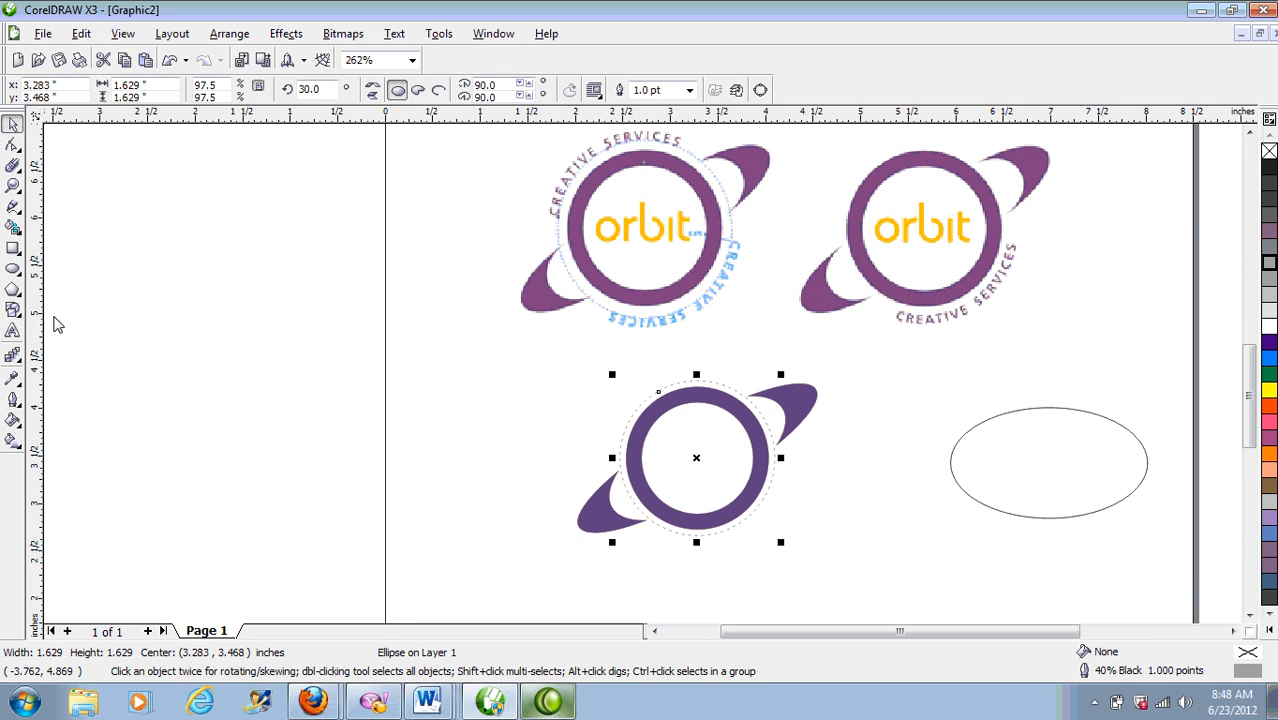
click(12, 331)
click(499, 427)
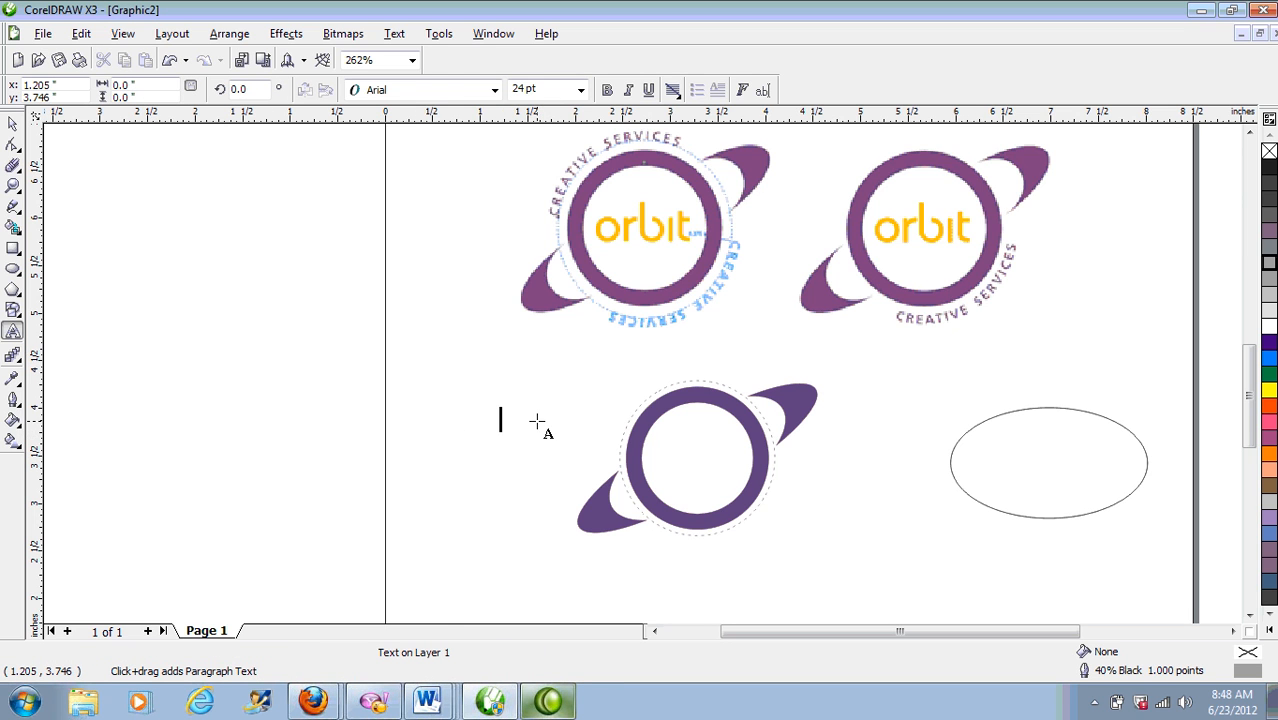
text(CR)
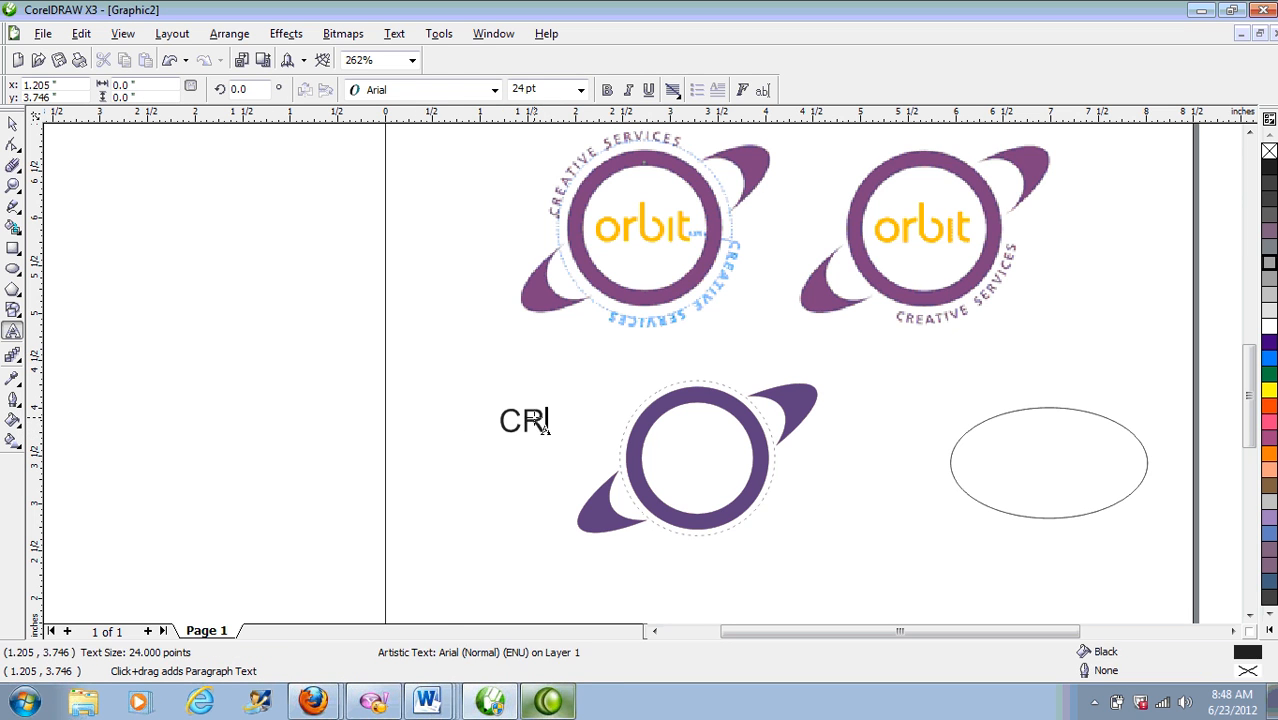
text(EATIVE)
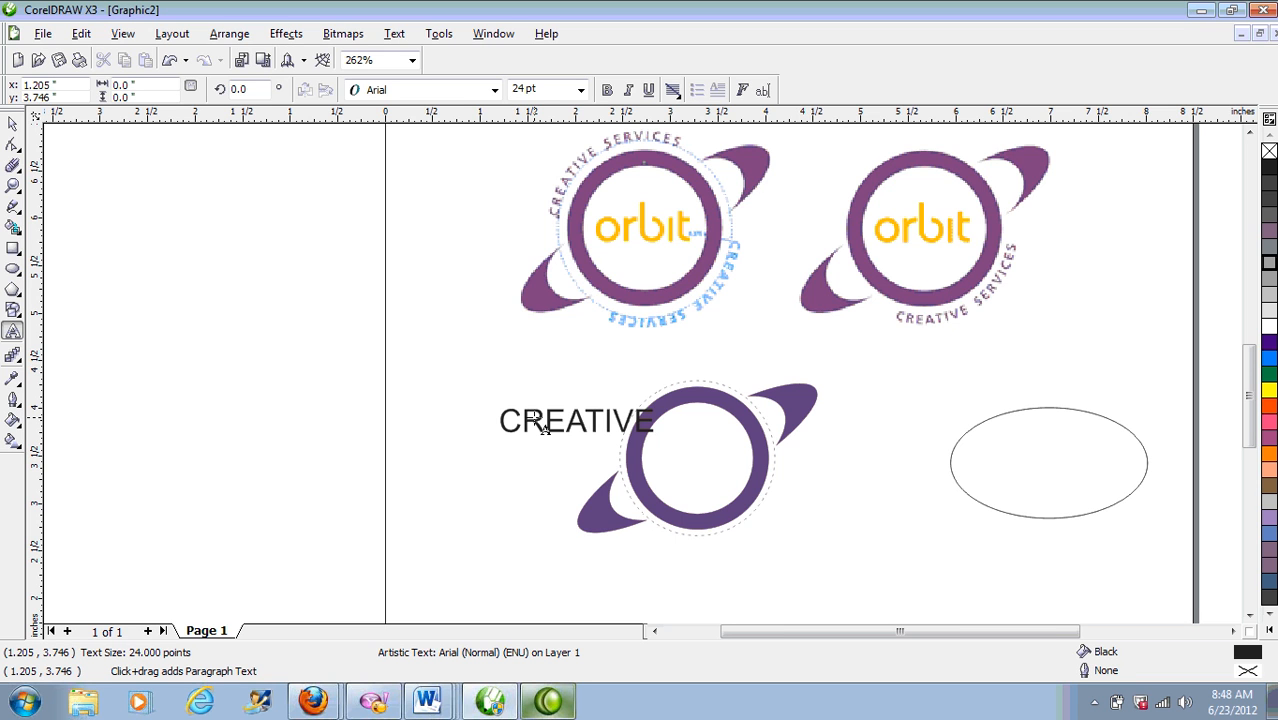
text(SERVICE)
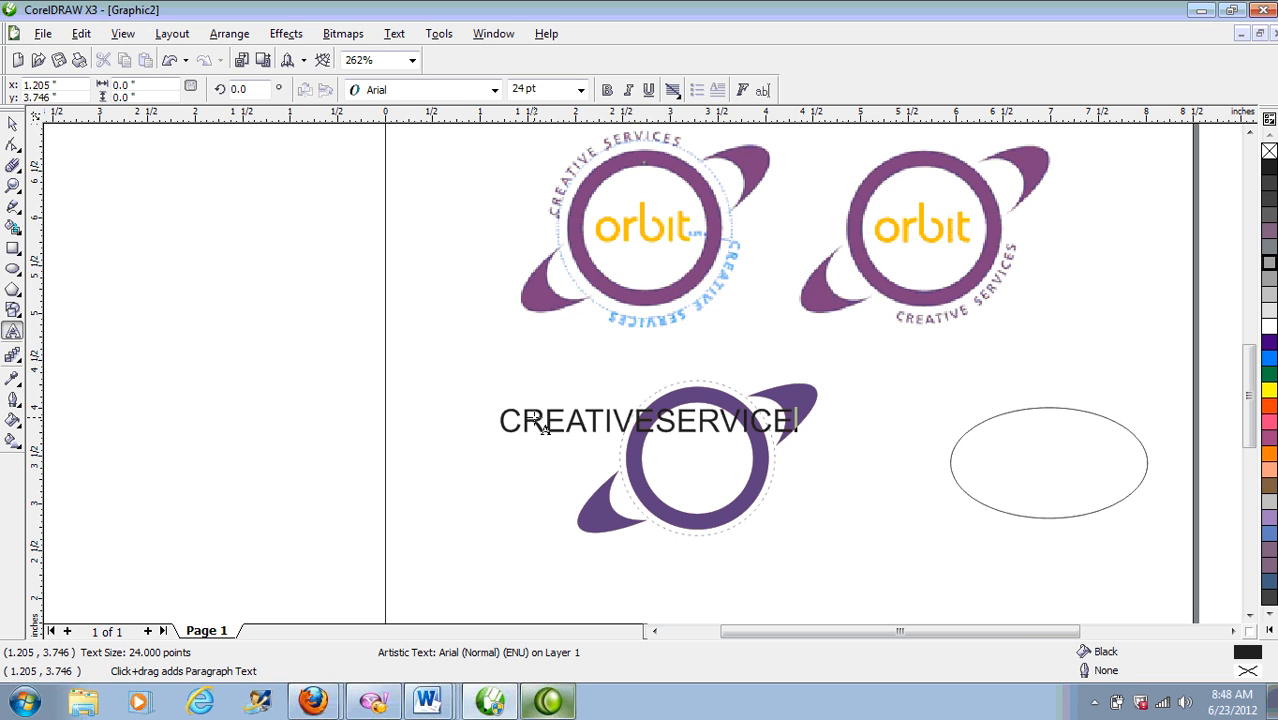
text(S)
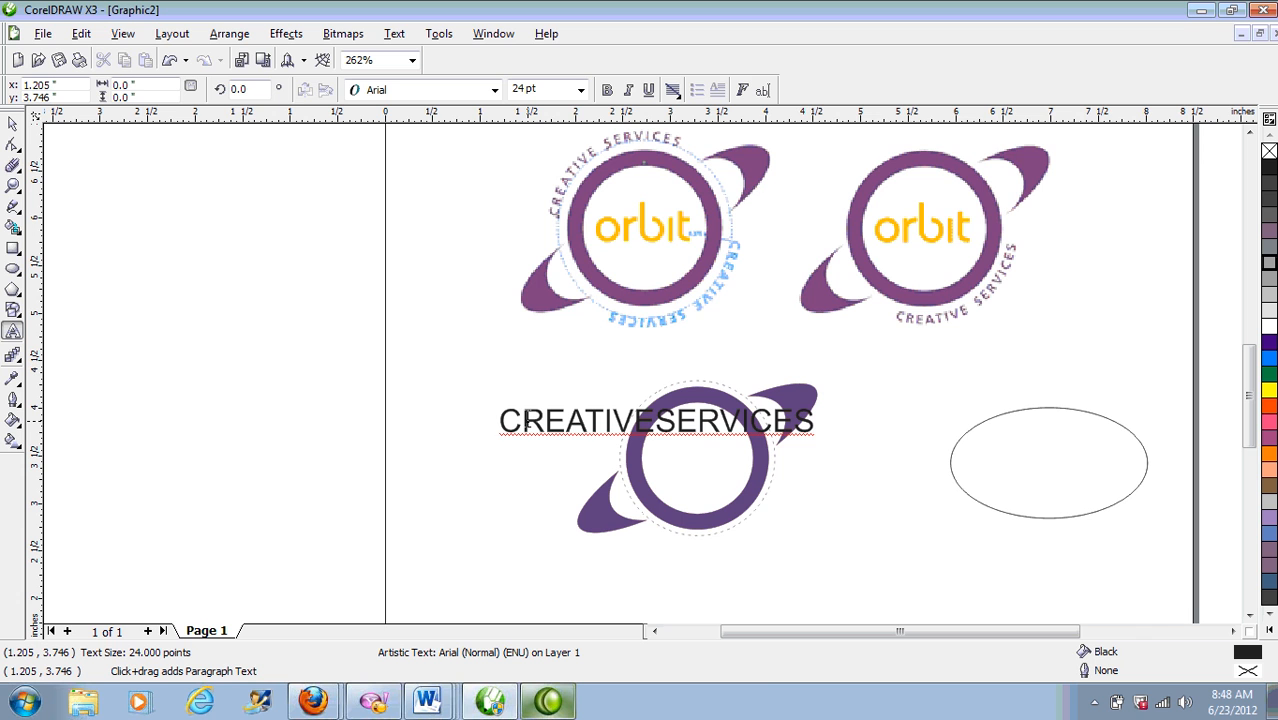
key(ctrl+space)
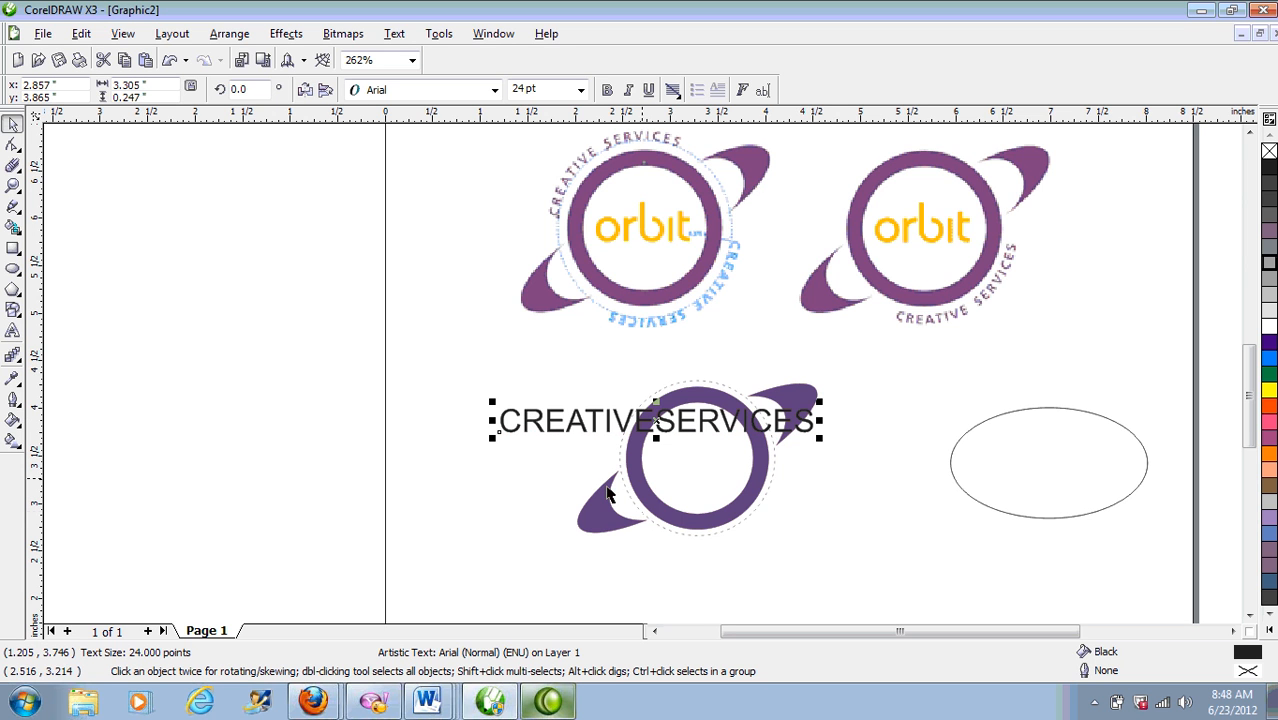
drag(595, 422, 655, 365)
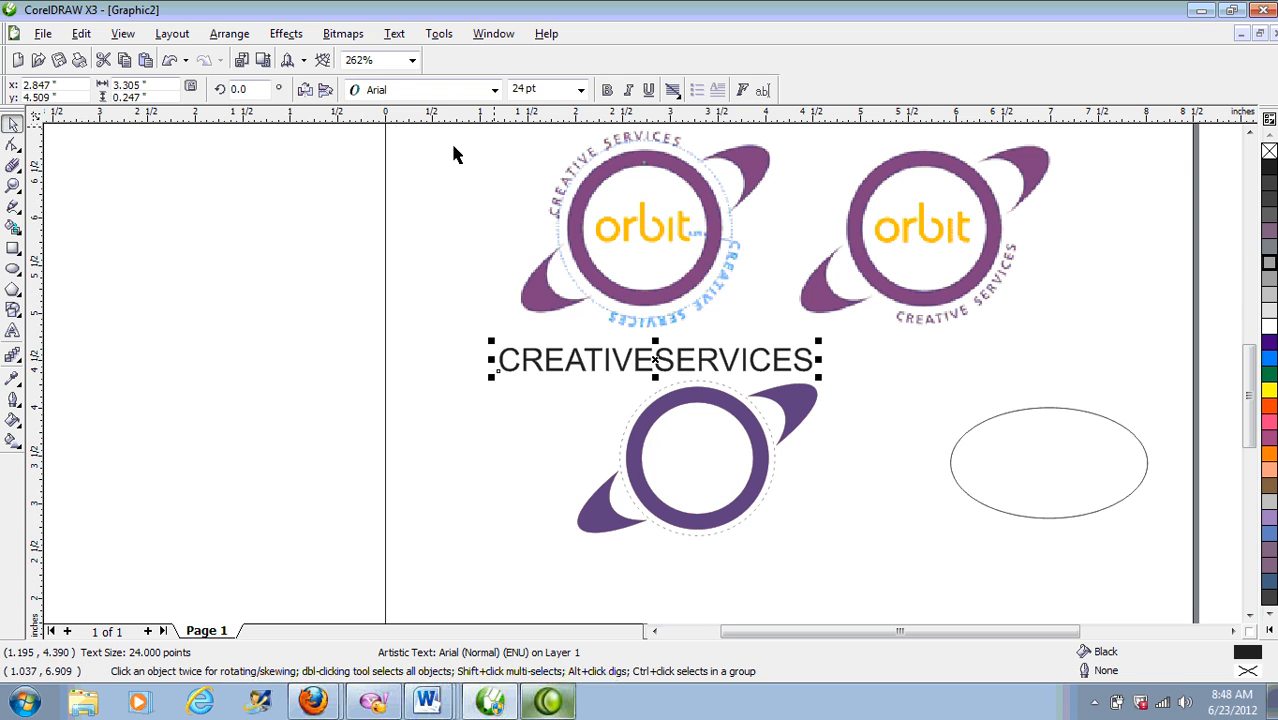
Step: Set the CREATIVESERVICES text to 14 pt Humanst521 BT
click(581, 91)
click(523, 226)
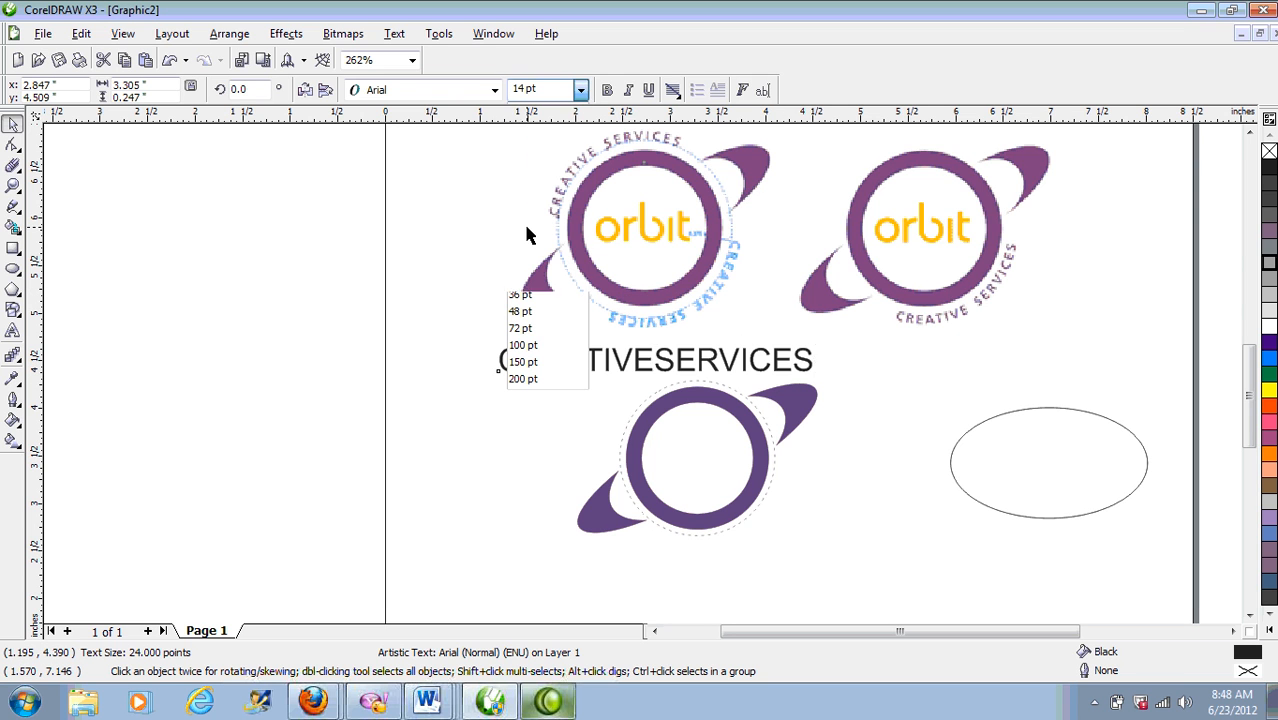
click(494, 91)
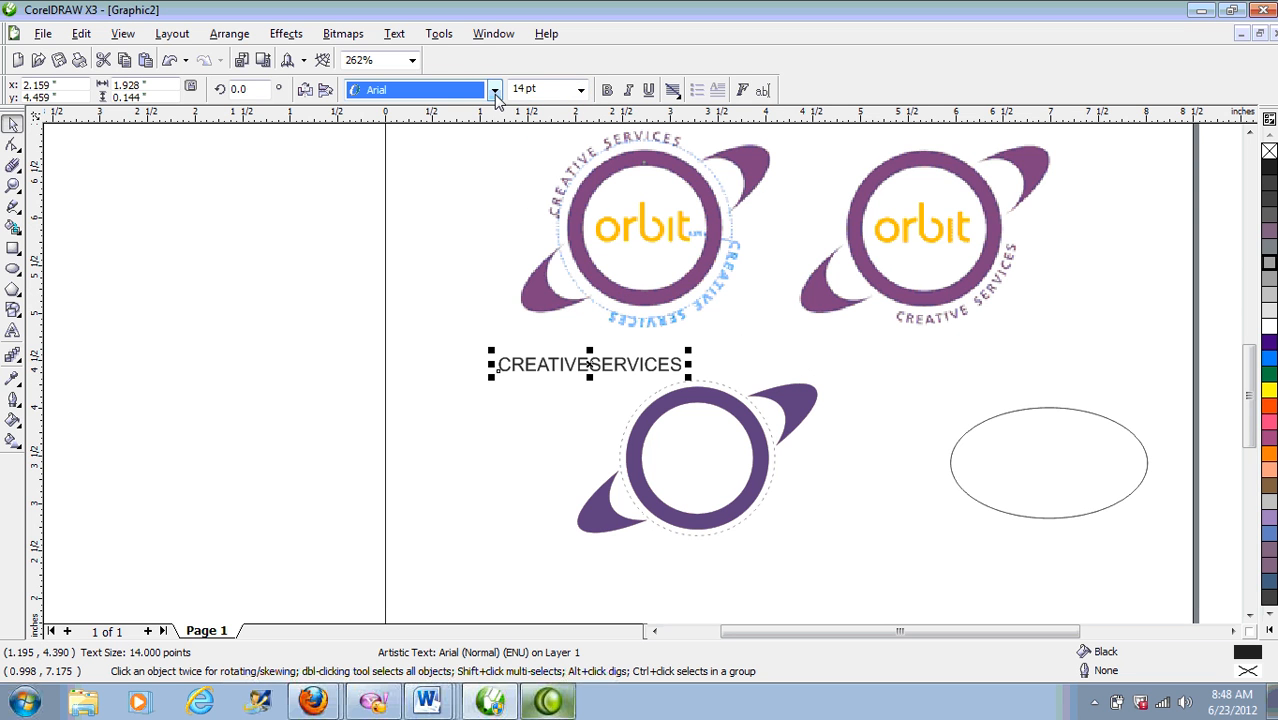
click(495, 93)
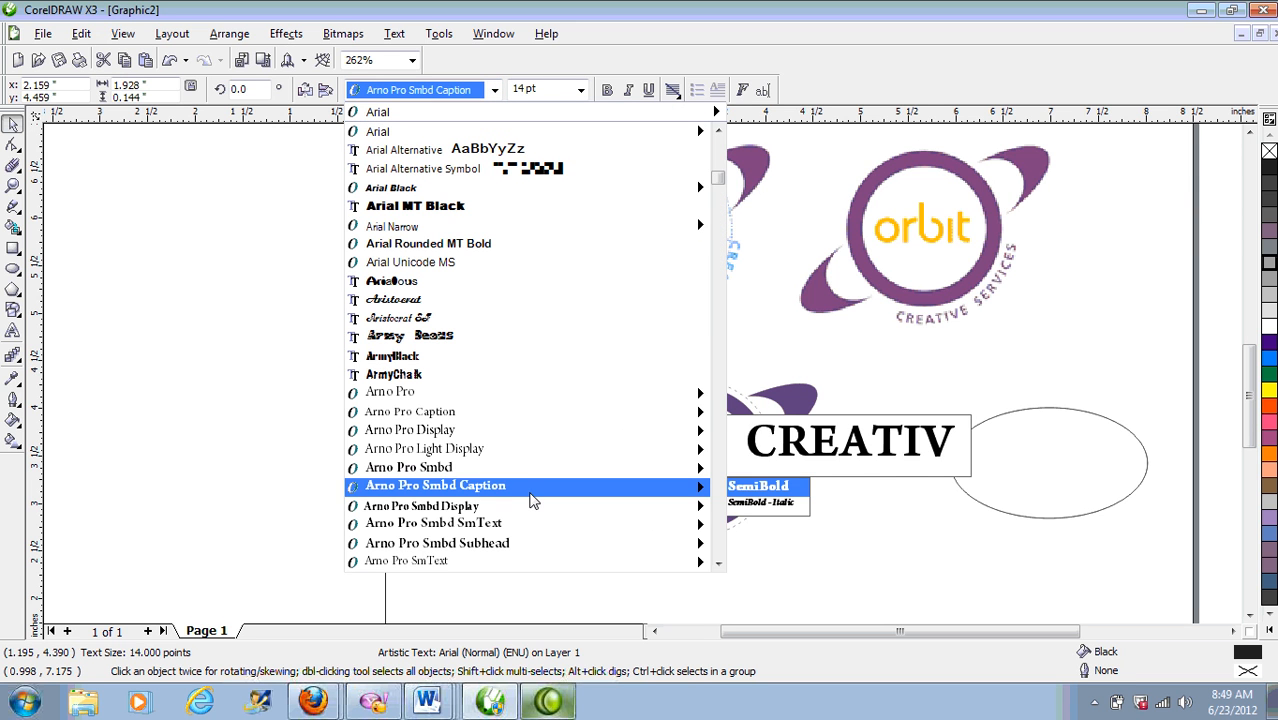
scroll(530, 500, down, 15)
key(Up)
key(Up)
key(Up)
key(Up)
key(Up)
key(Up)
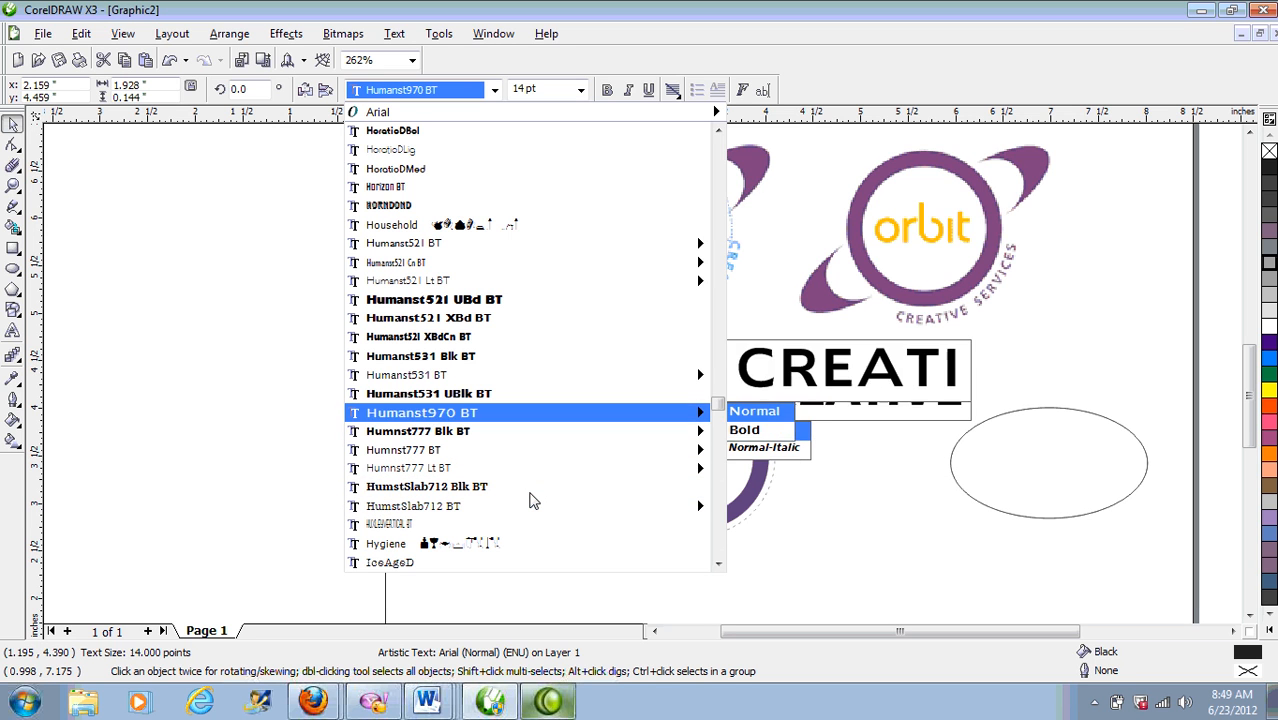
key(Up)
key(Up)
key(Up)
key(Up)
key(Up)
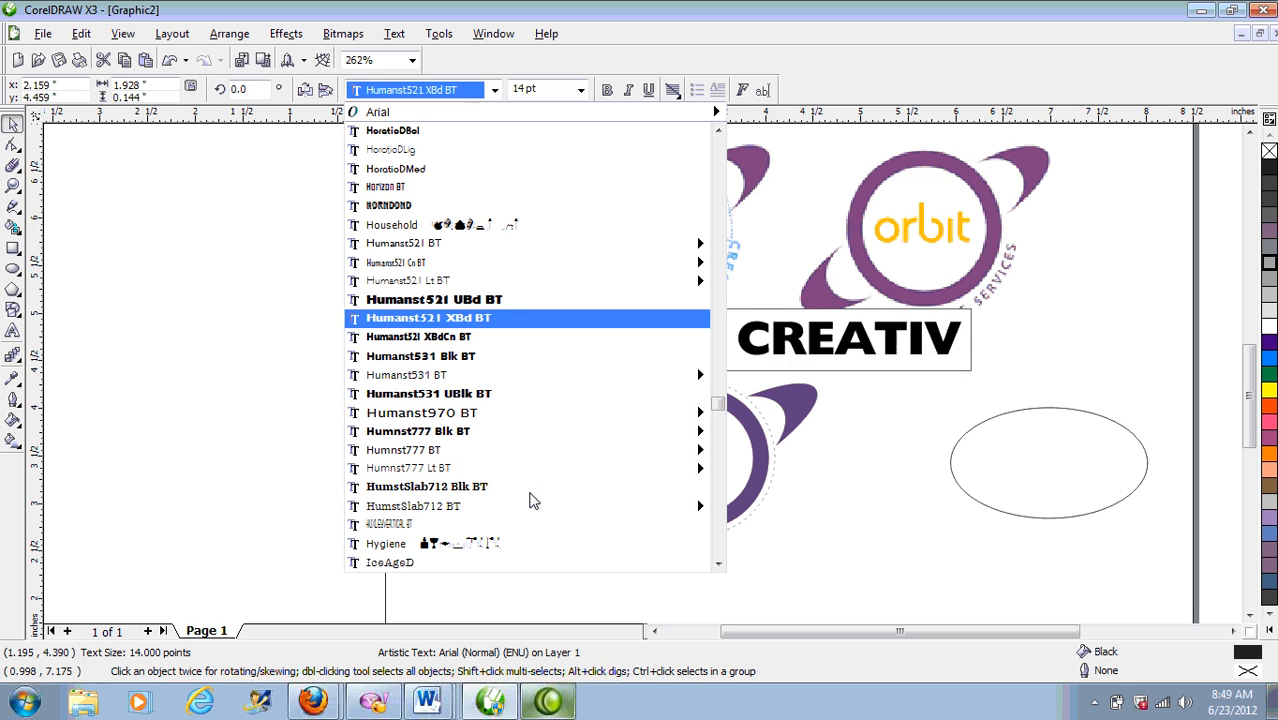
key(Up)
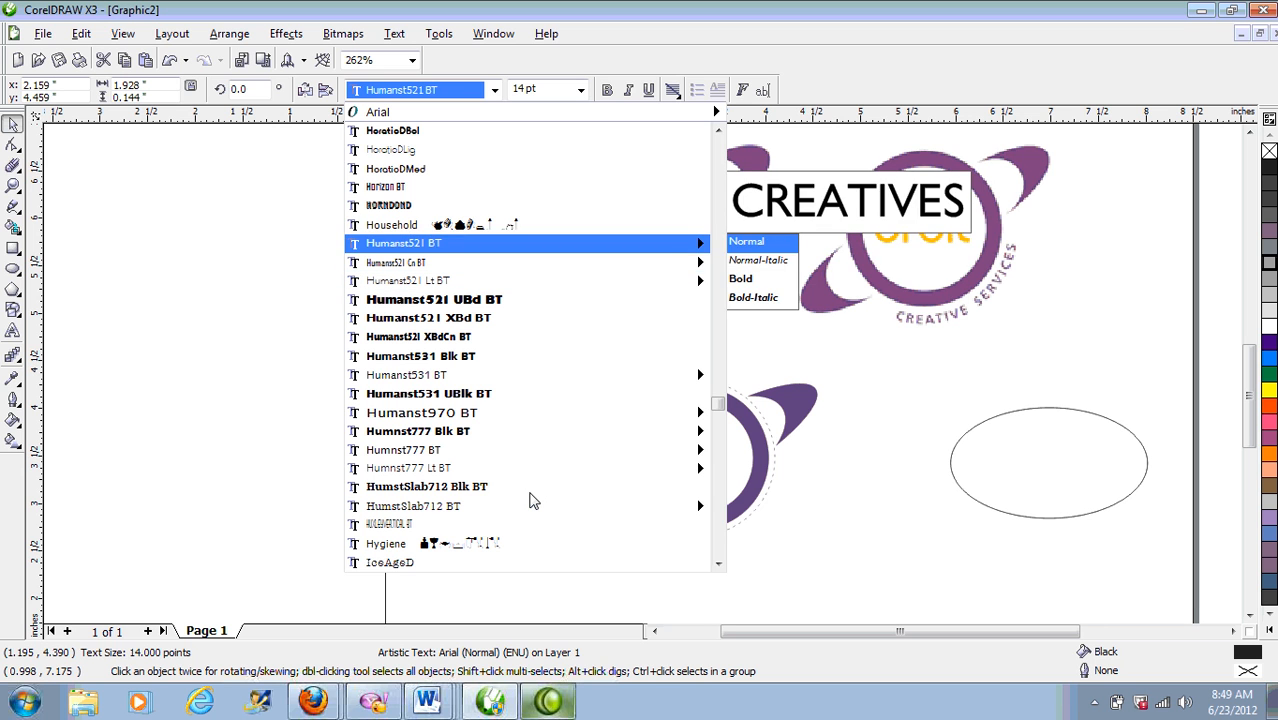
key(Up)
key(Up)
key(Down)
key(Down)
key(Return)
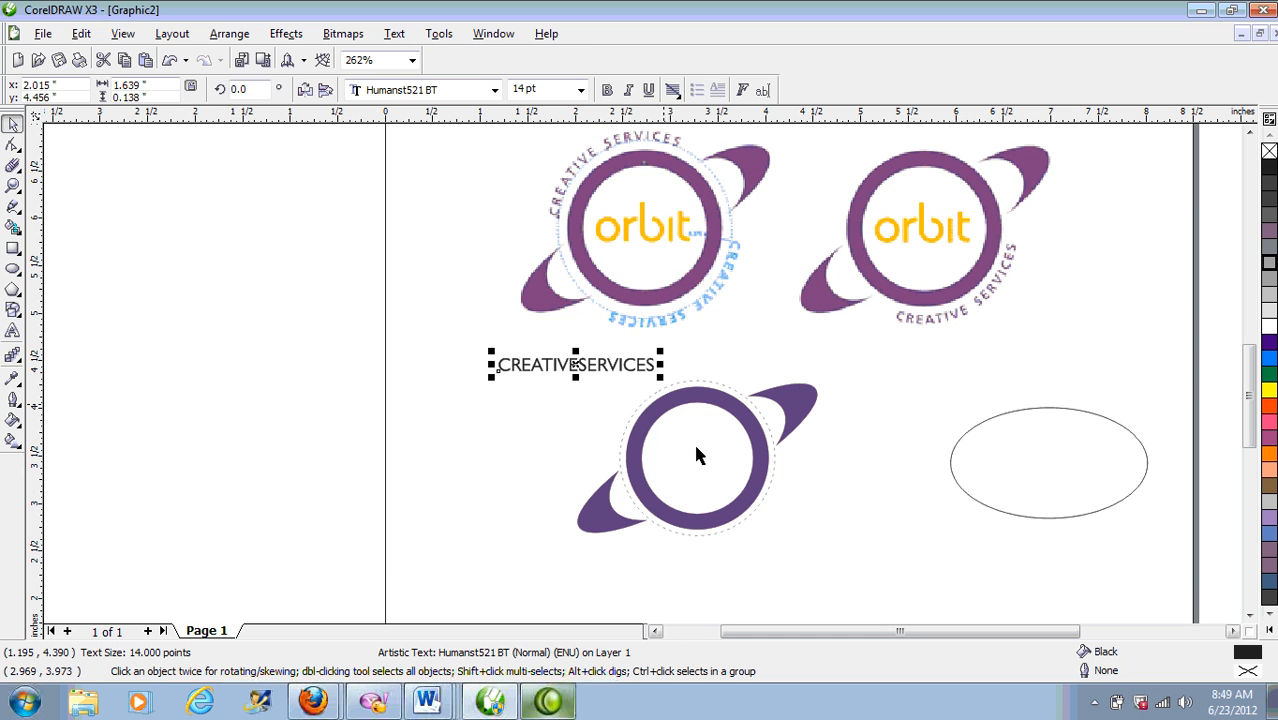
Step: Change the text to 'CREATIVE SERVICES' and set it to 12 pt
double_click(580, 366)
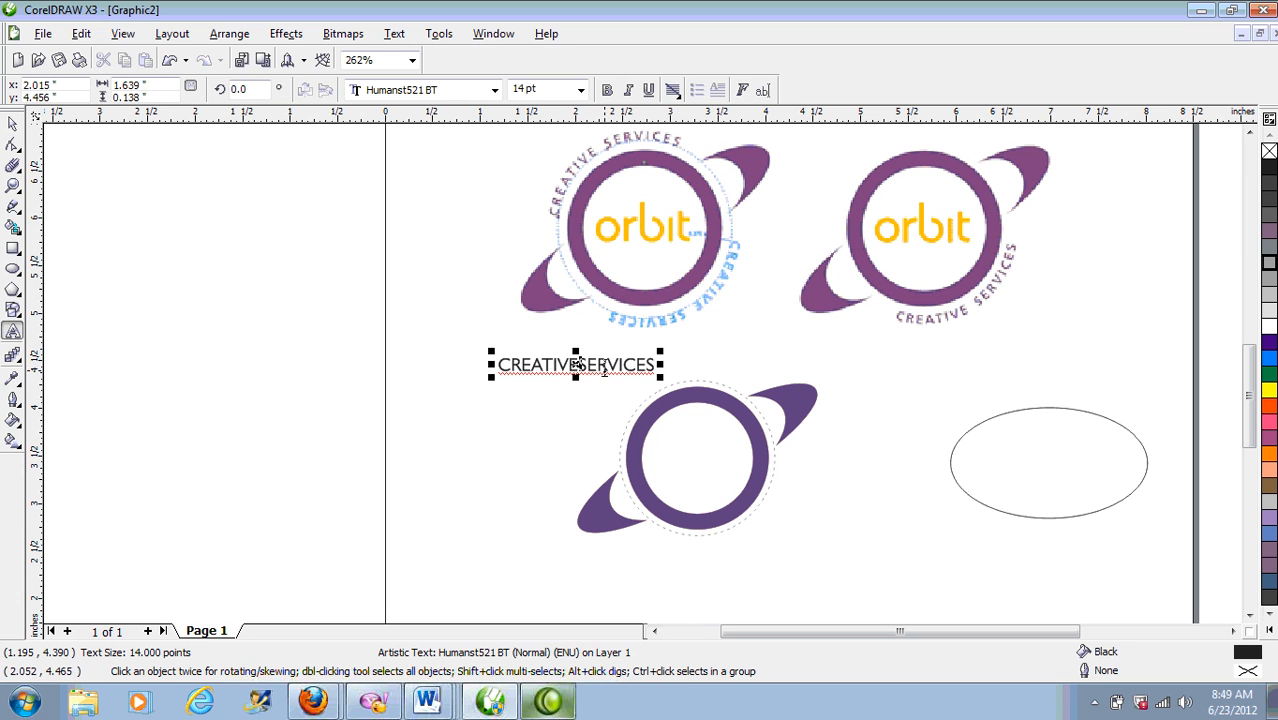
key(ctrl+space)
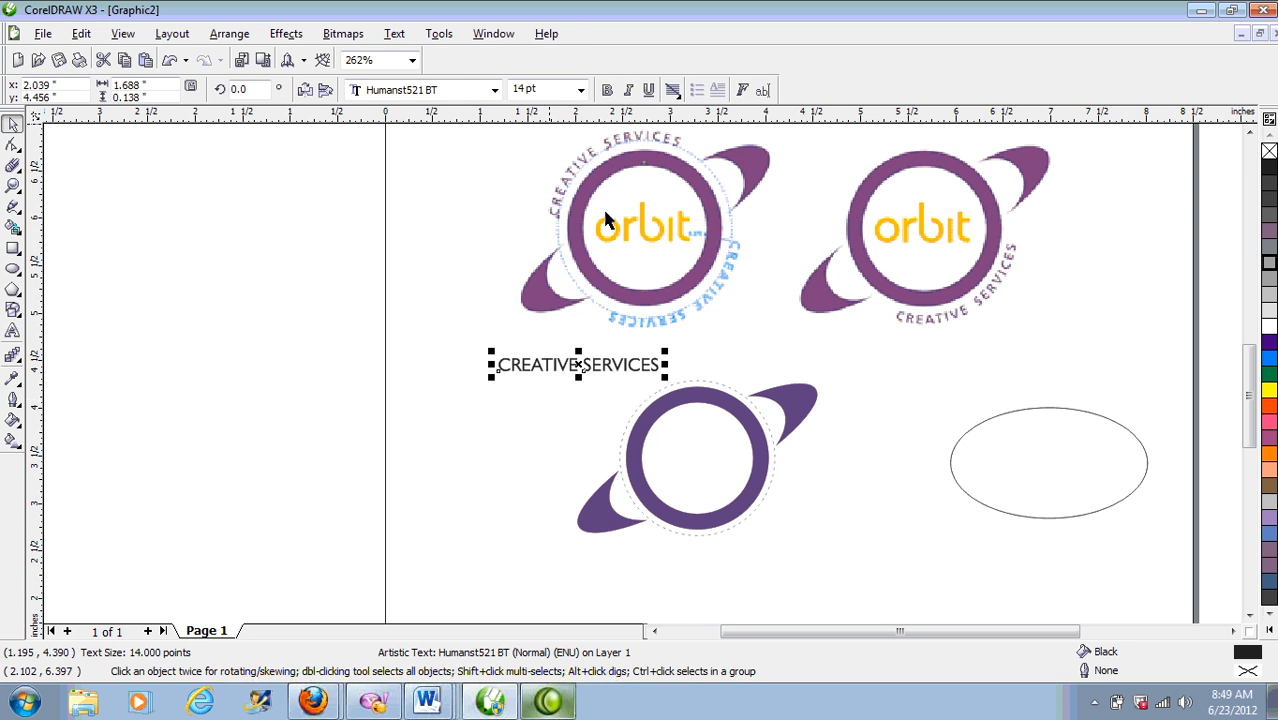
click(580, 90)
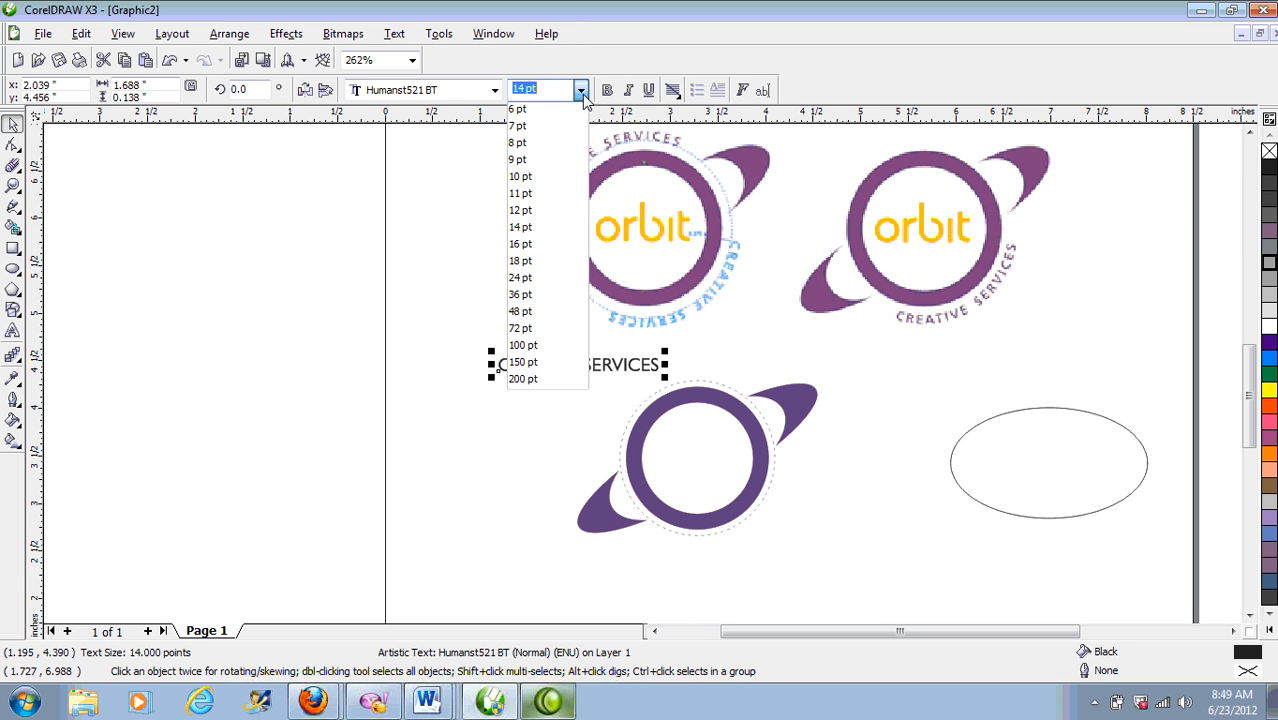
click(547, 210)
Step: Place a copy of the text at lower right and centre the original above the ring
click(536, 320)
click(596, 367)
drag(582, 371, 909, 534)
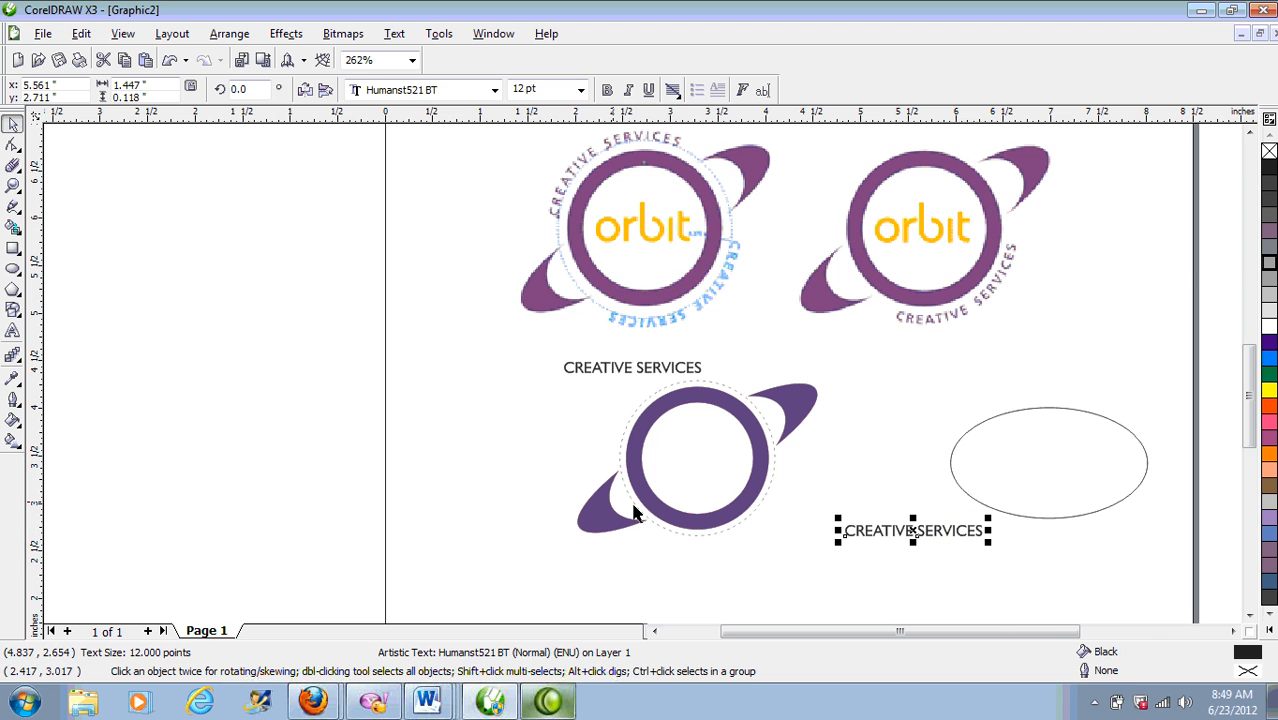
drag(466, 337, 973, 606)
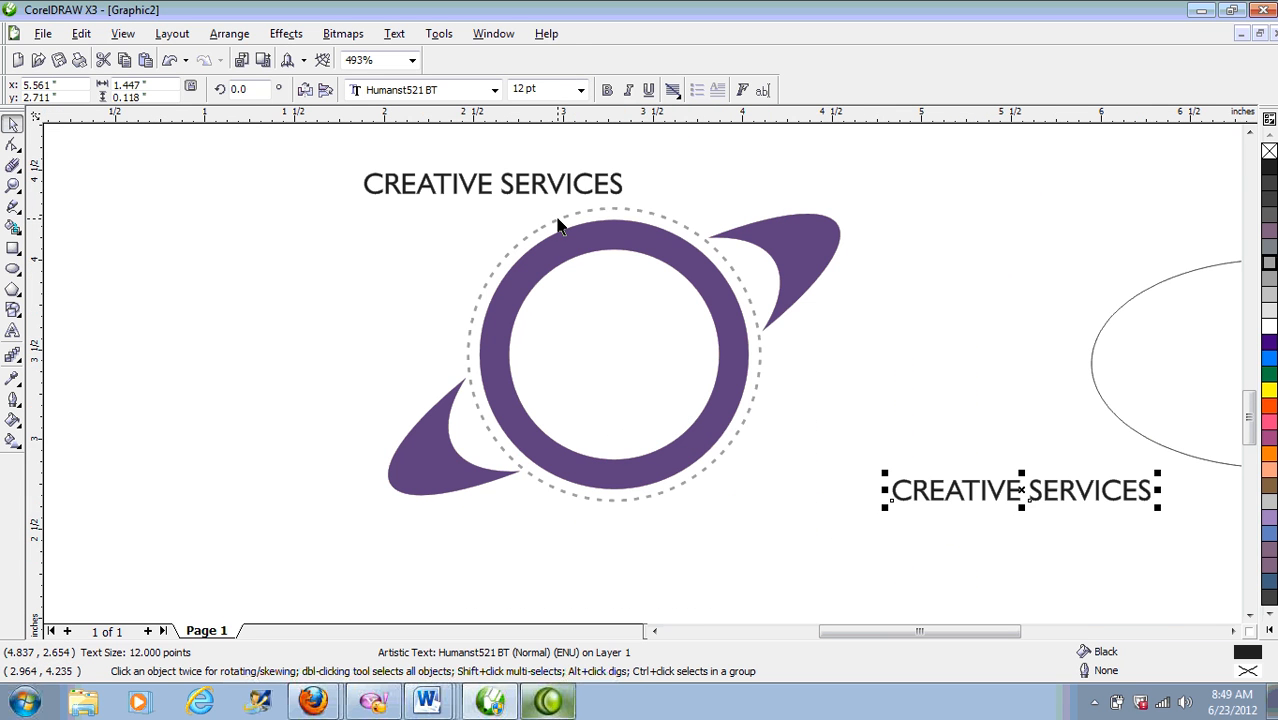
drag(563, 180, 643, 156)
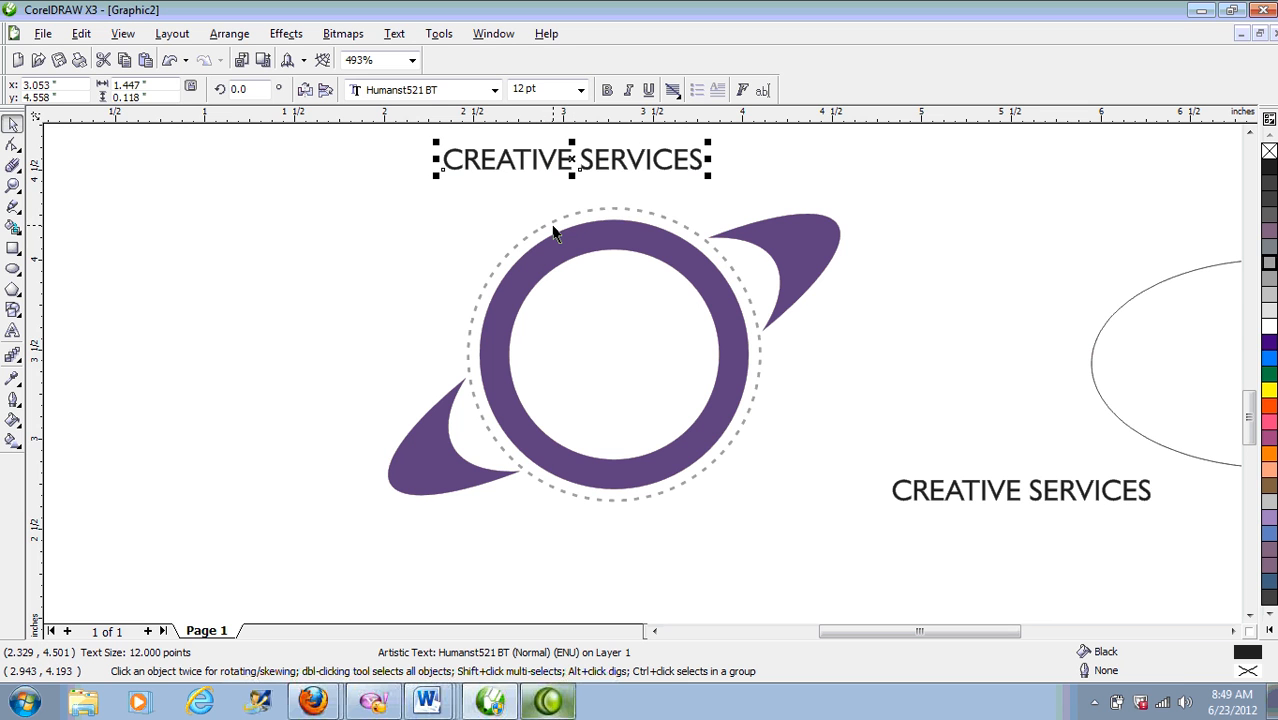
drag(567, 160, 517, 179)
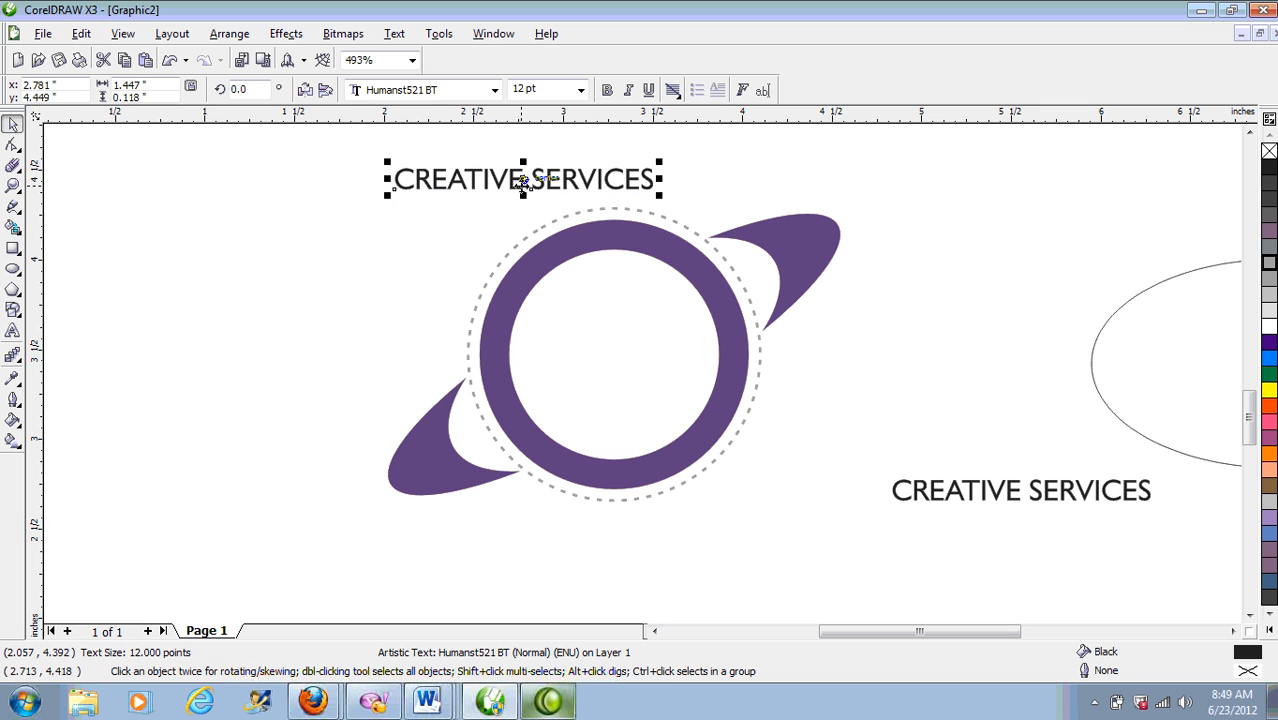
Step: Select the 12 pt CREATIVE SERVICES text with the dashed circle and apply Fit Text To Path
shift+click(535, 237)
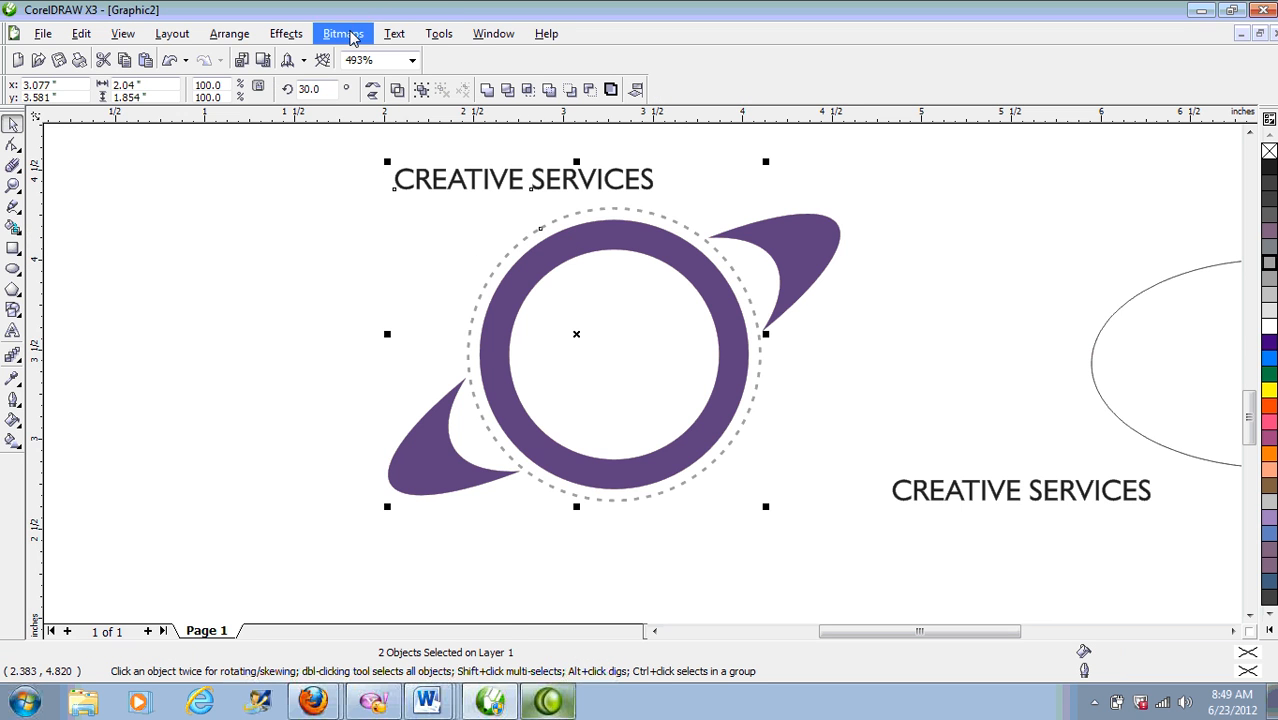
click(394, 36)
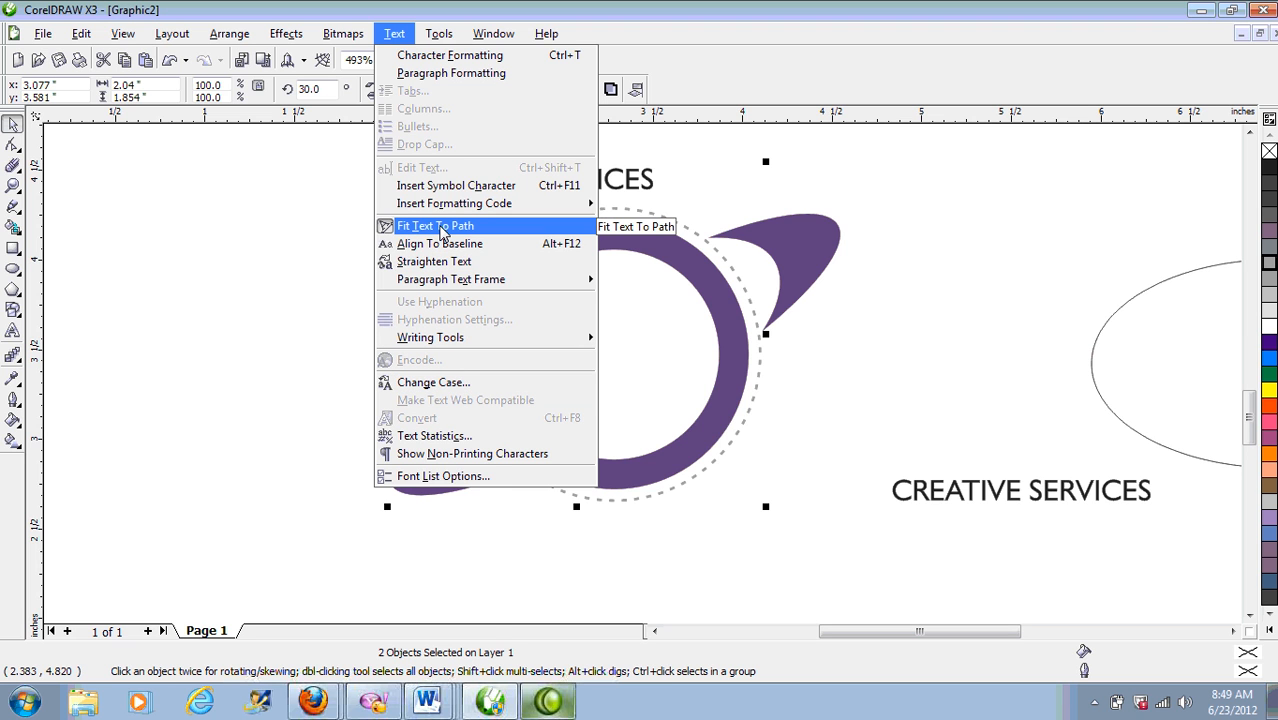
click(441, 228)
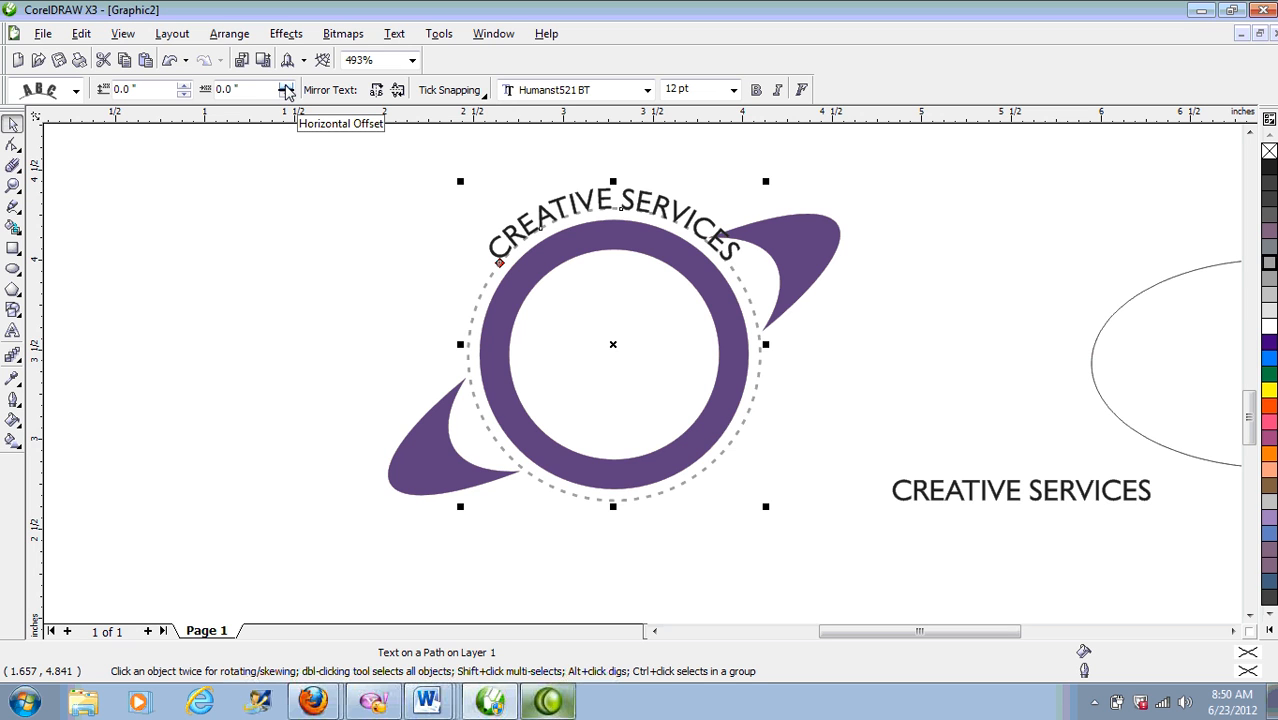
Step: Step the curved text's horizontal offset down to -0.45", sliding it counter-clockwise around the circle
click(286, 88)
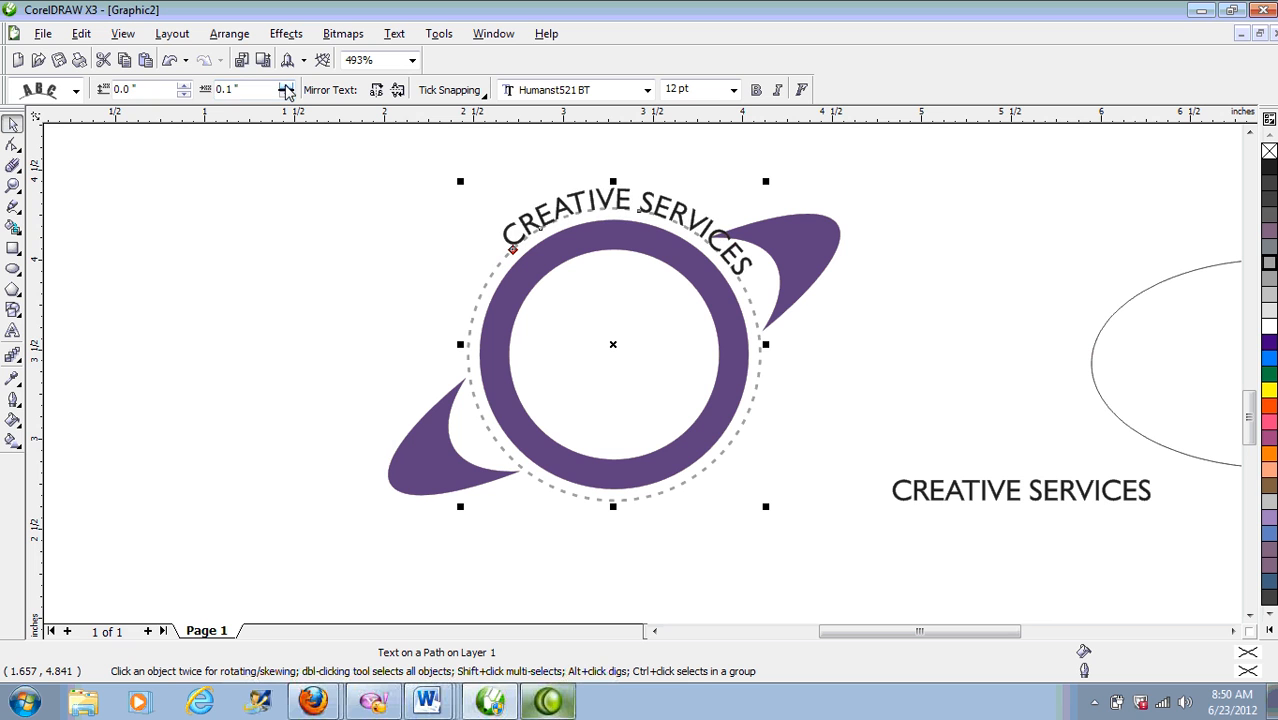
click(287, 95)
click(286, 95)
click(286, 95)
click(286, 95)
click(286, 95)
click(286, 95)
click(286, 95)
click(286, 95)
click(286, 95)
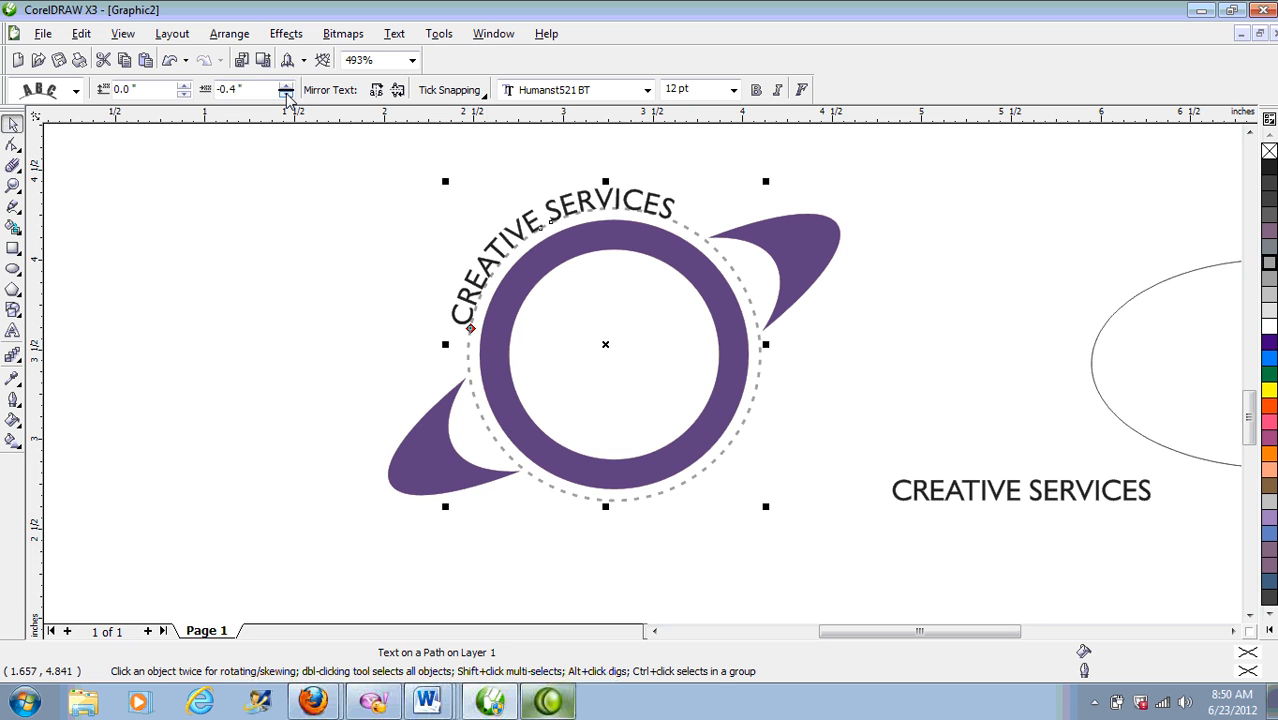
click(286, 95)
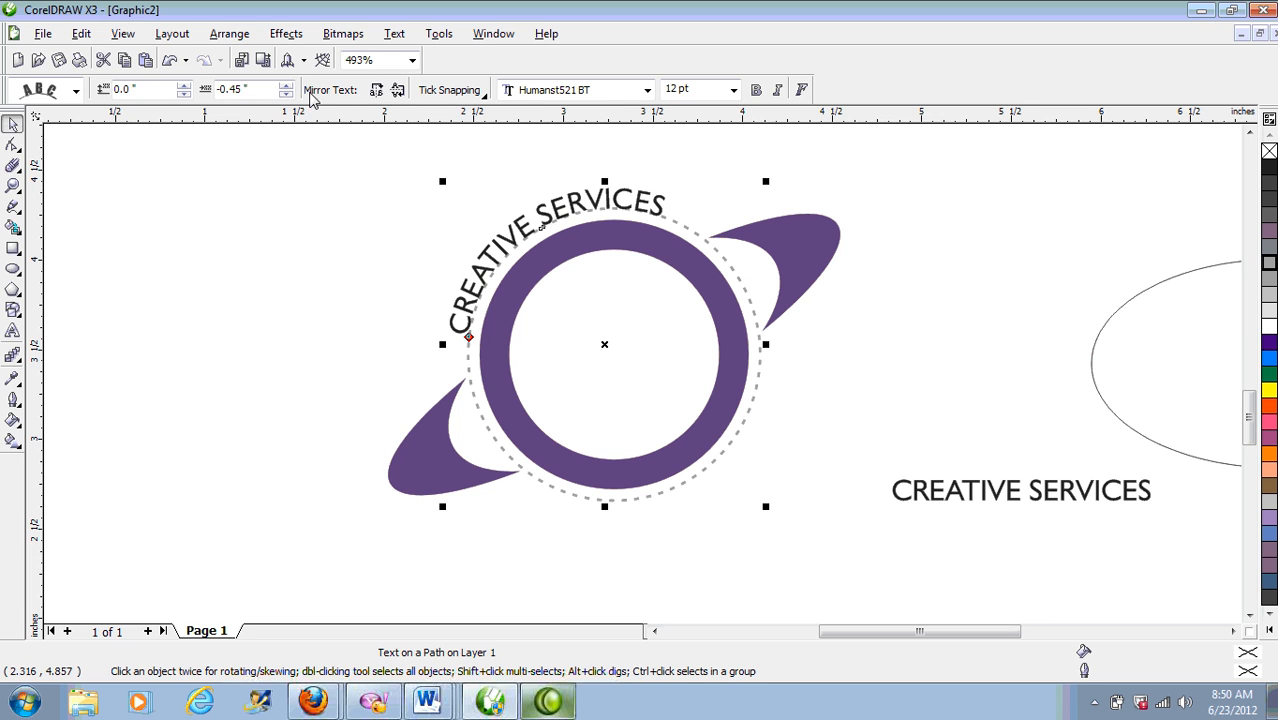
Step: Experiment with the Distance from Path spinner, pushing the text down inside the purple ring
click(183, 94)
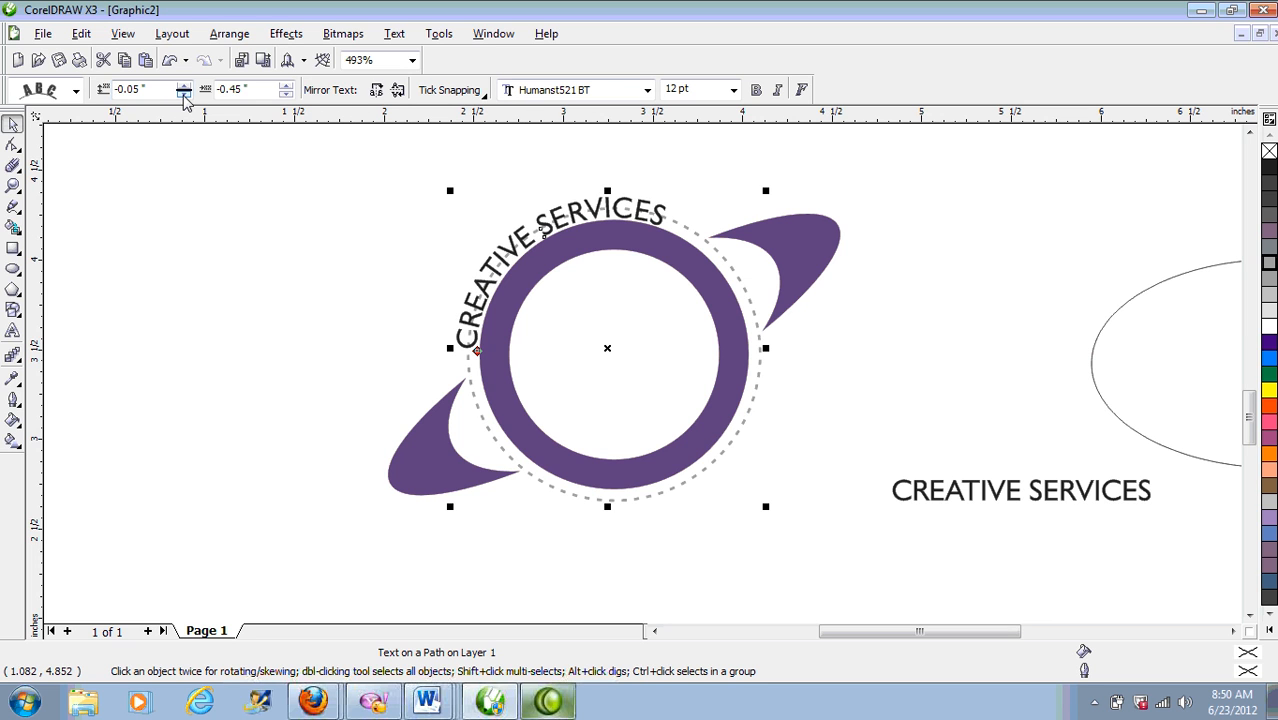
click(183, 94)
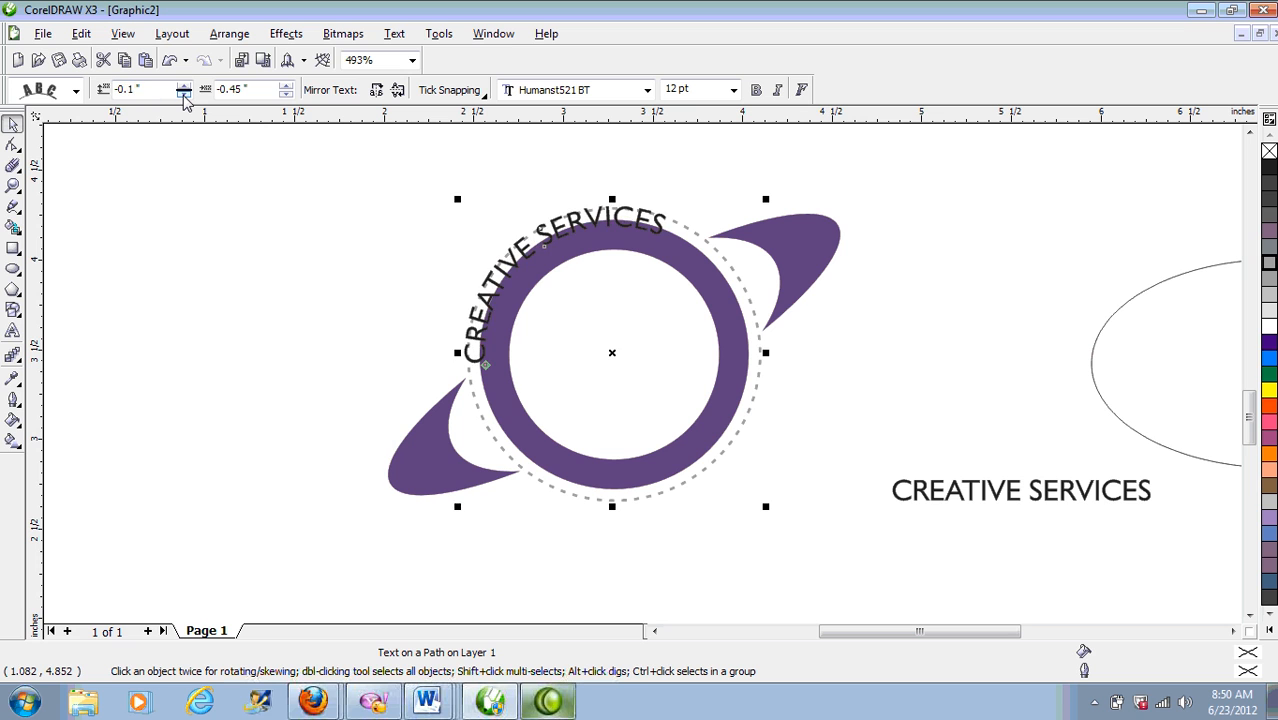
click(183, 94)
click(183, 94)
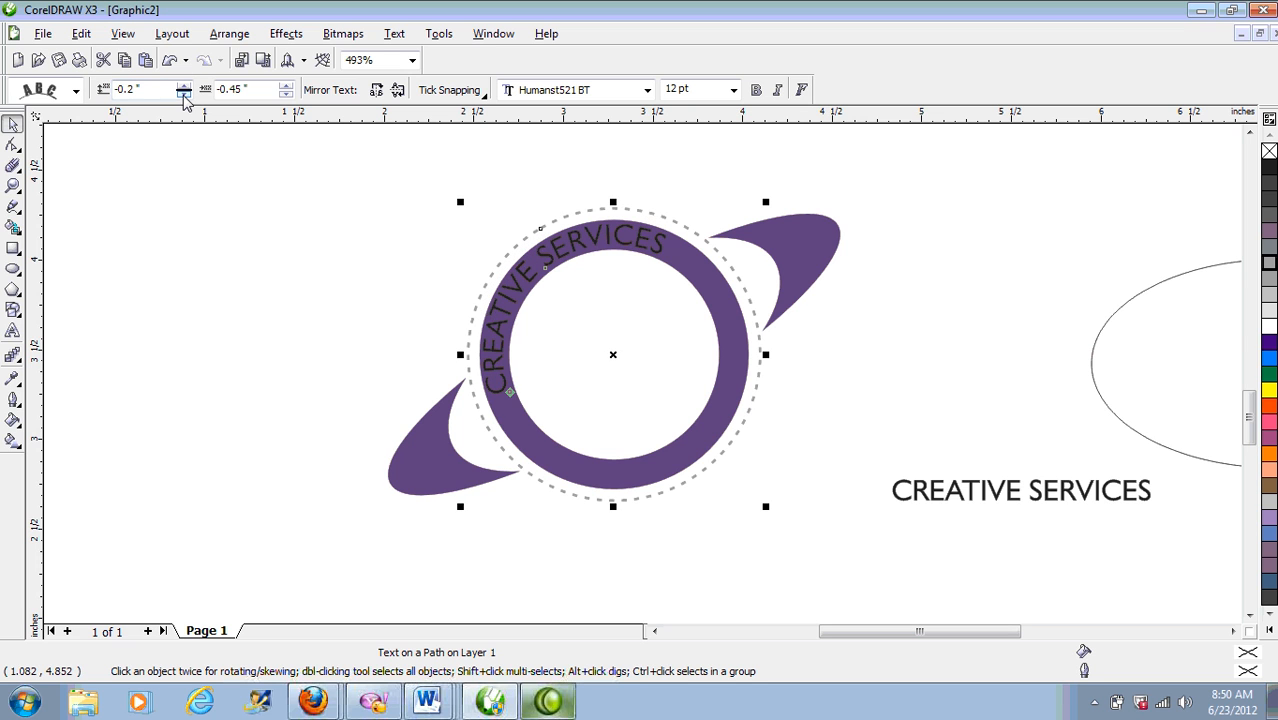
click(183, 94)
click(183, 94)
click(183, 94)
click(183, 94)
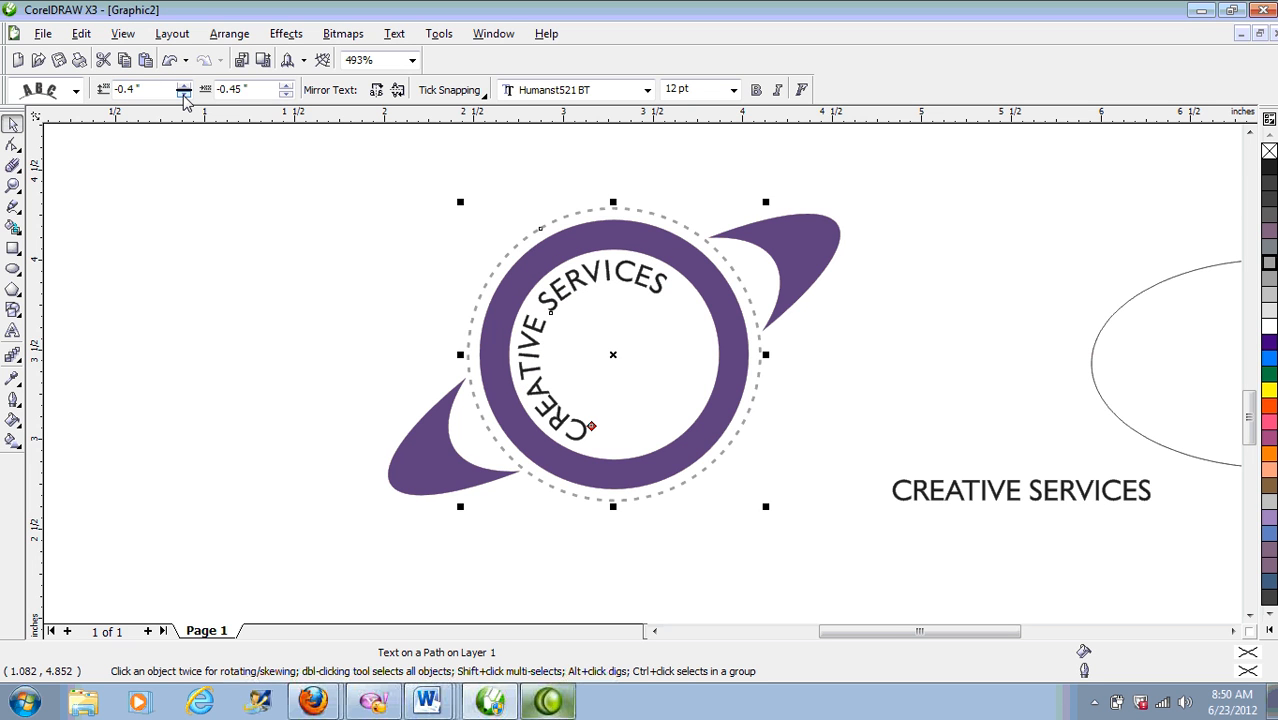
Step: Bring the text back out and return its distance from path to 0.0"
click(183, 86)
click(183, 86)
click(183, 86)
click(183, 86)
click(183, 86)
click(183, 86)
click(183, 86)
click(183, 86)
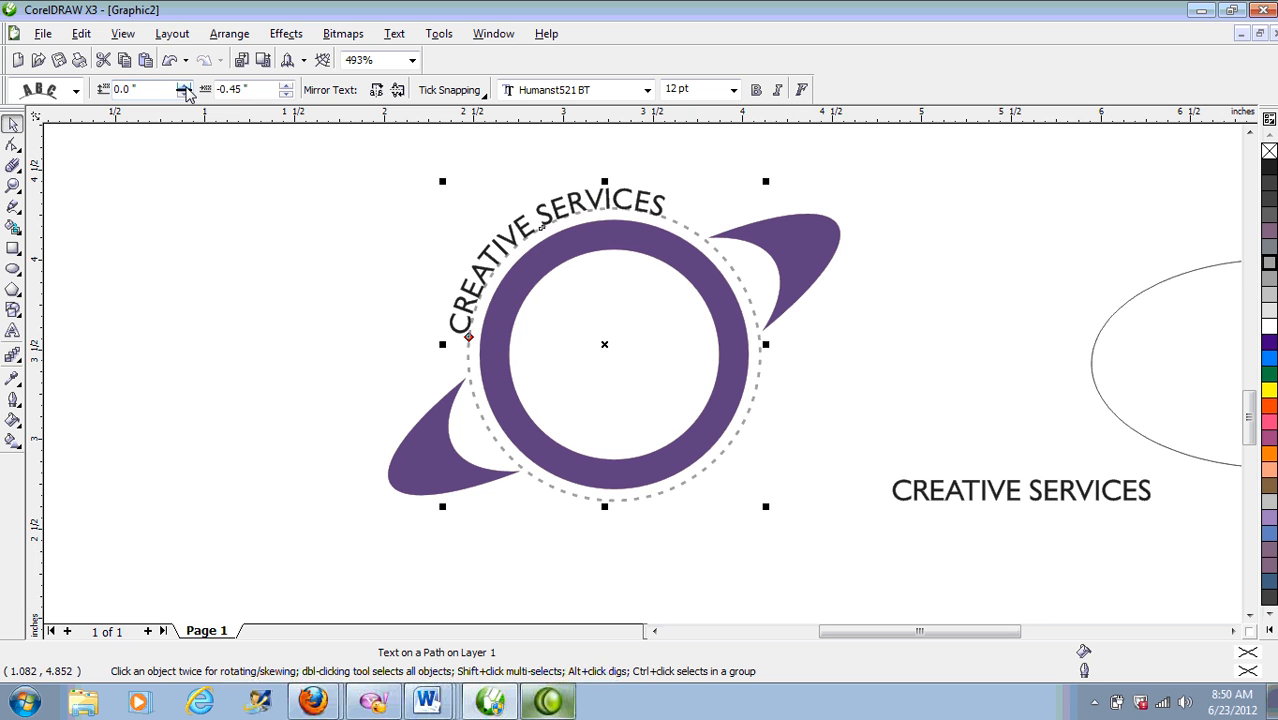
click(183, 86)
click(184, 87)
click(184, 87)
click(184, 87)
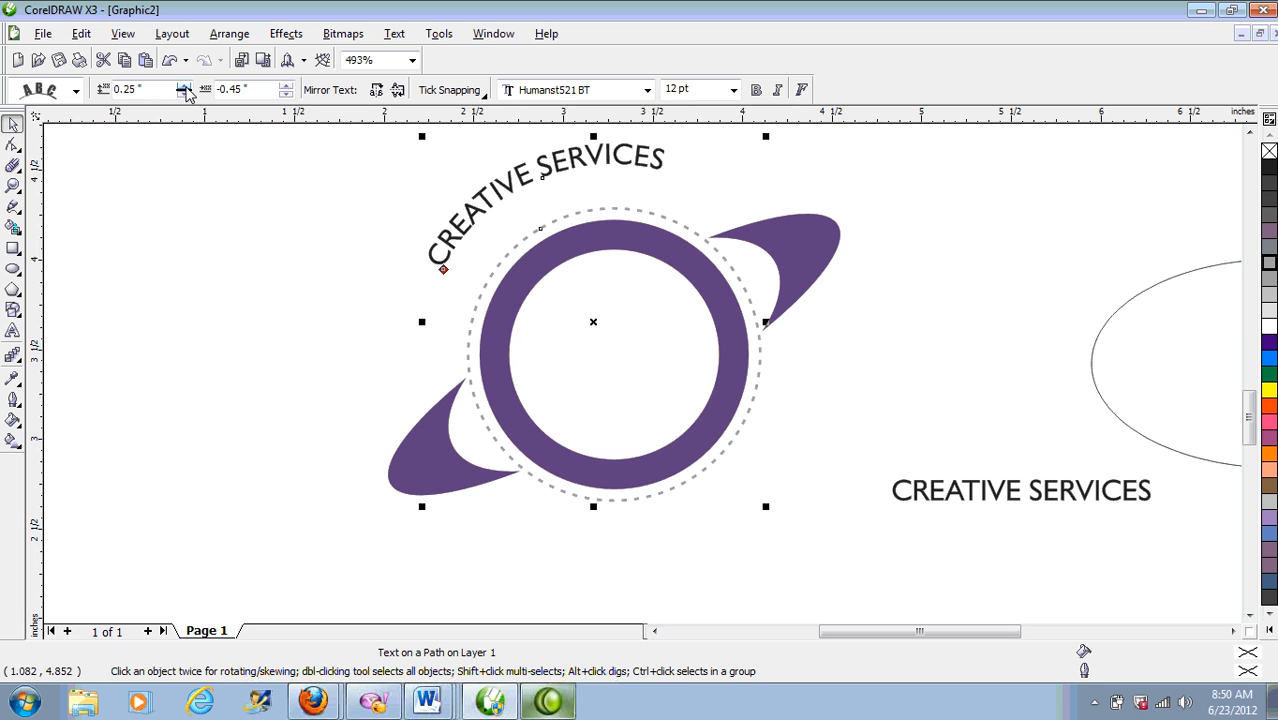
click(184, 93)
click(184, 93)
click(184, 93)
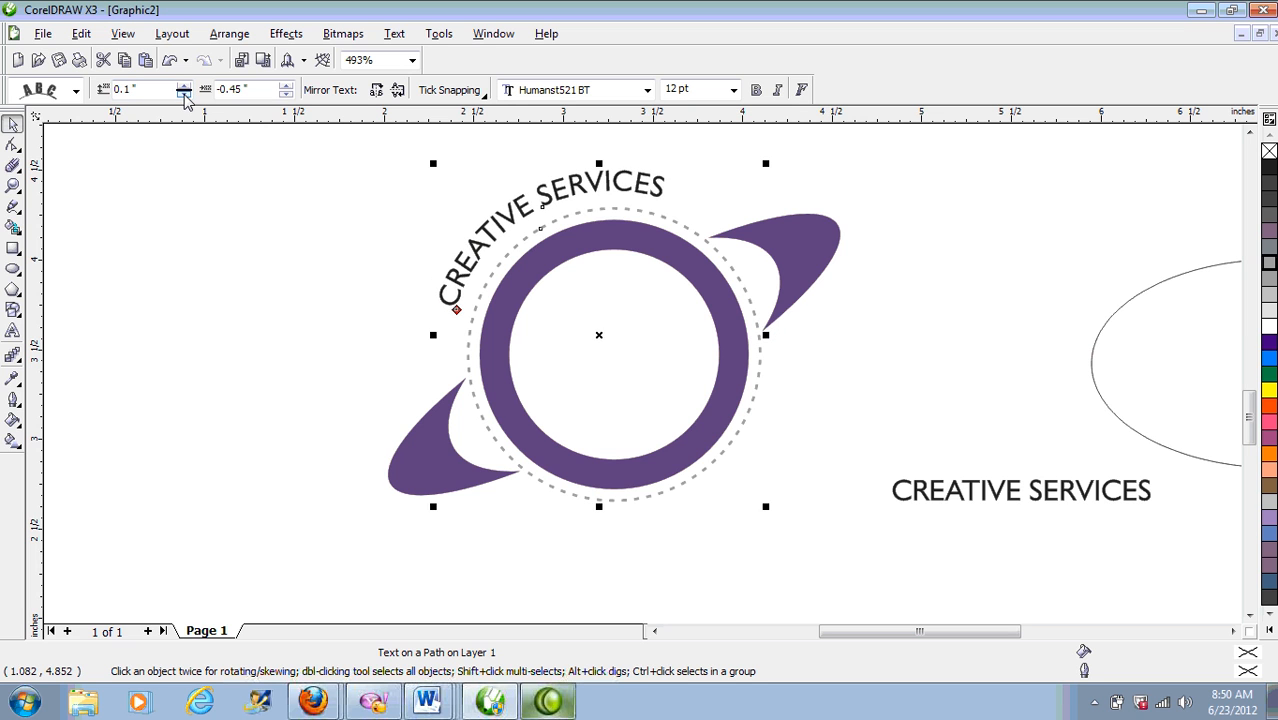
click(184, 93)
click(184, 93)
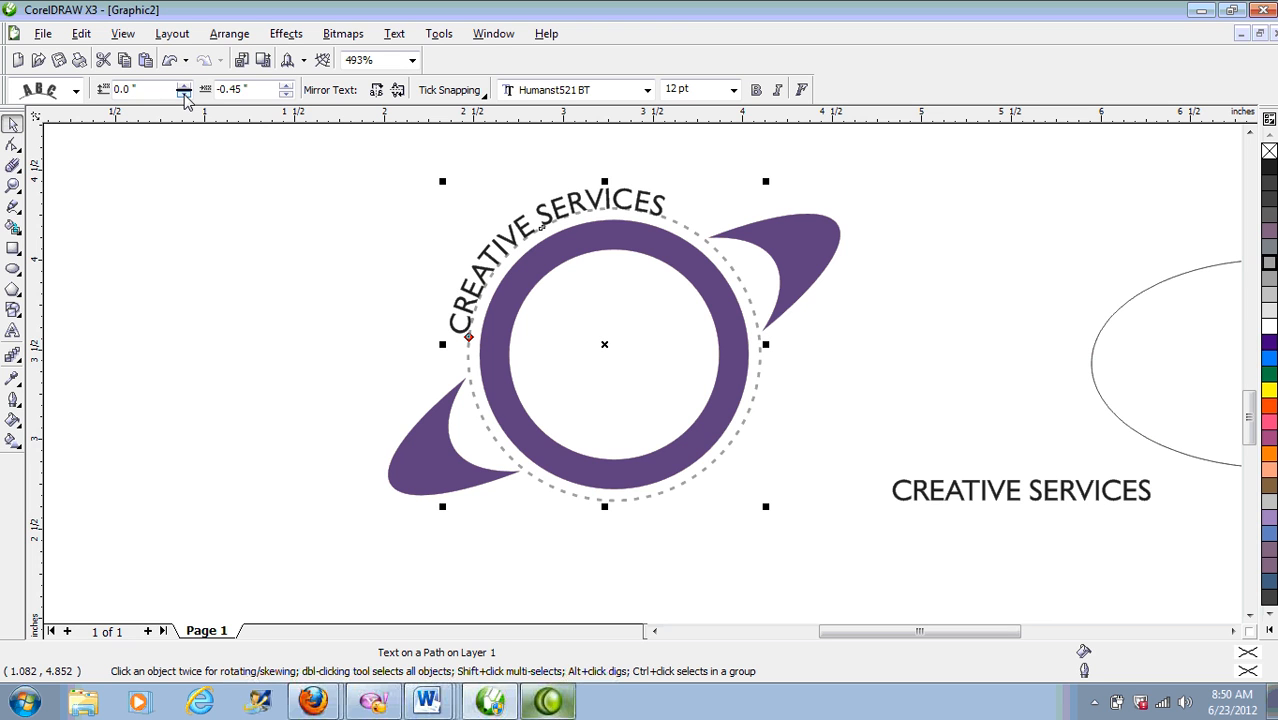
Step: Set the horizontal offset to -0.5" so the text slides slightly further around
click(286, 94)
click(286, 94)
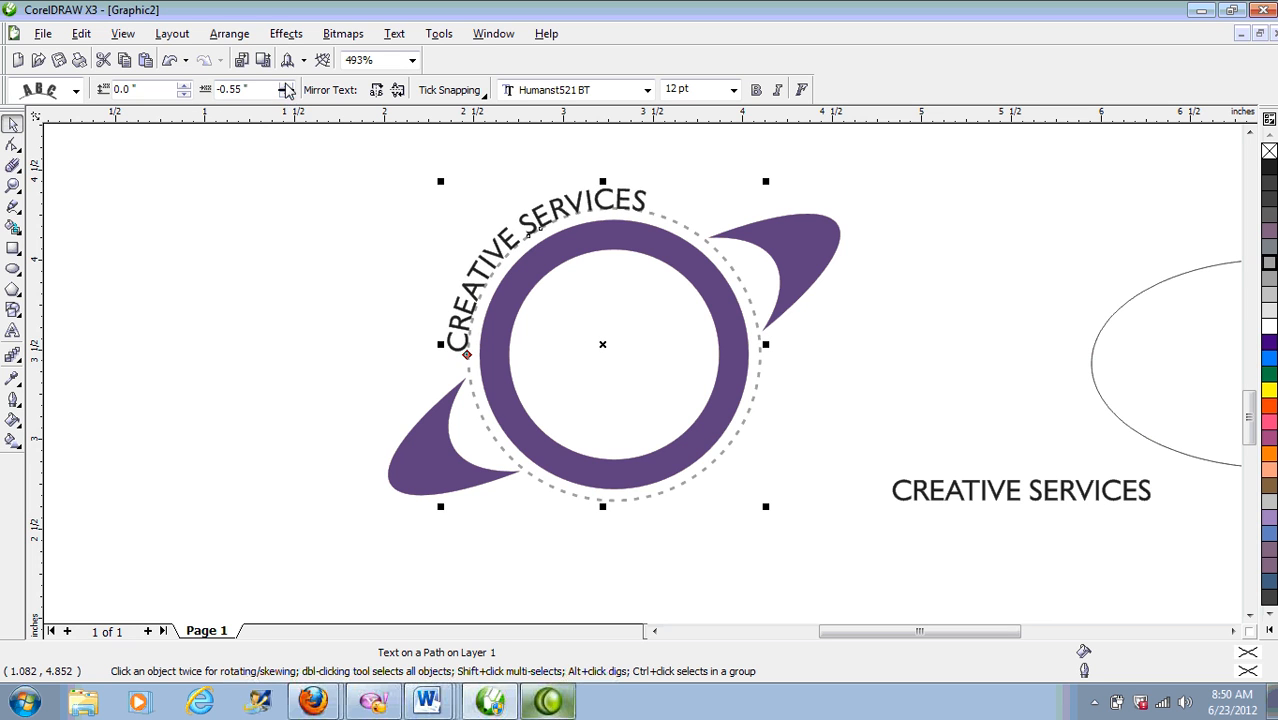
click(286, 88)
click(286, 88)
click(286, 88)
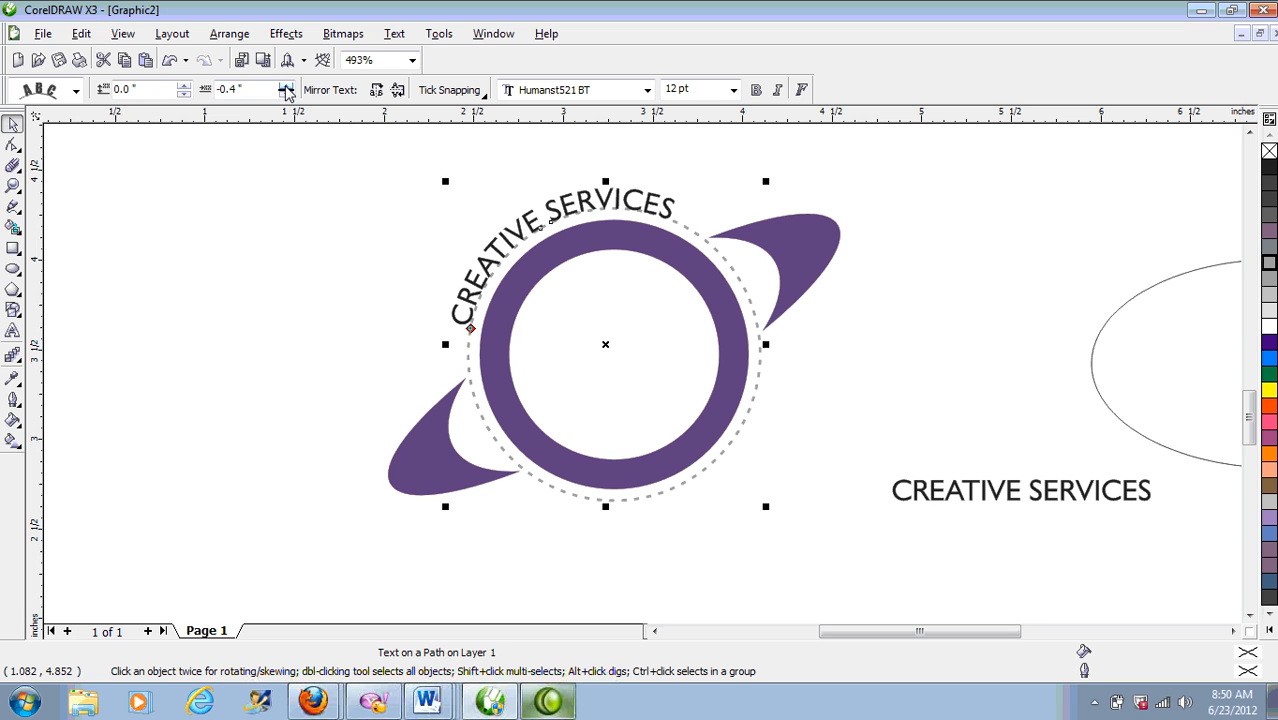
click(286, 94)
click(286, 94)
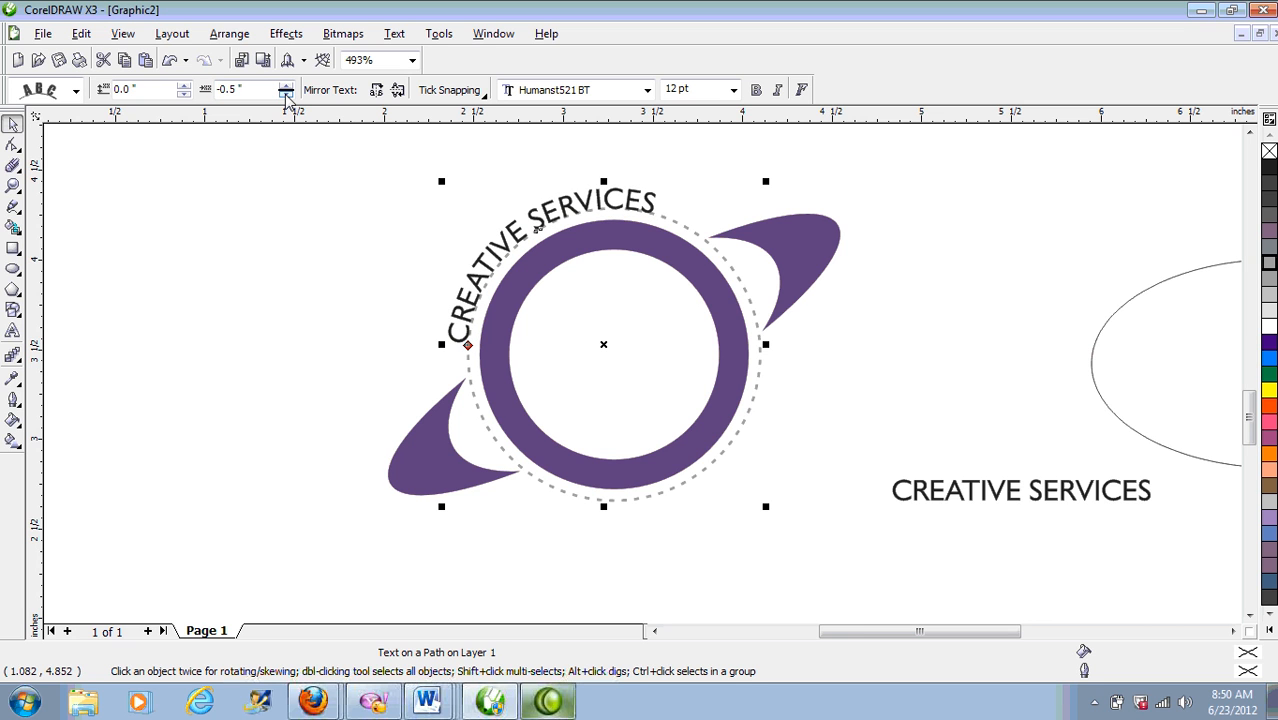
click(510, 185)
Step: Break the curved text apart from the circle, try moving it, then undo
click(567, 208)
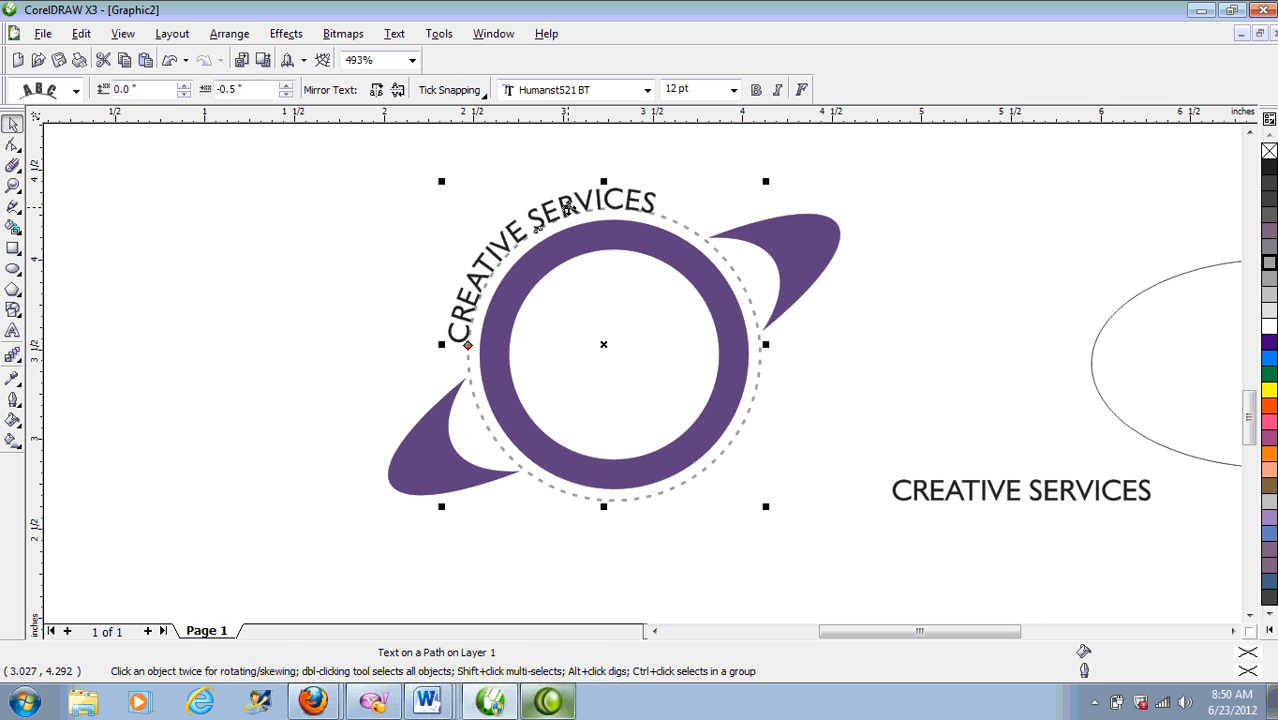
click(229, 36)
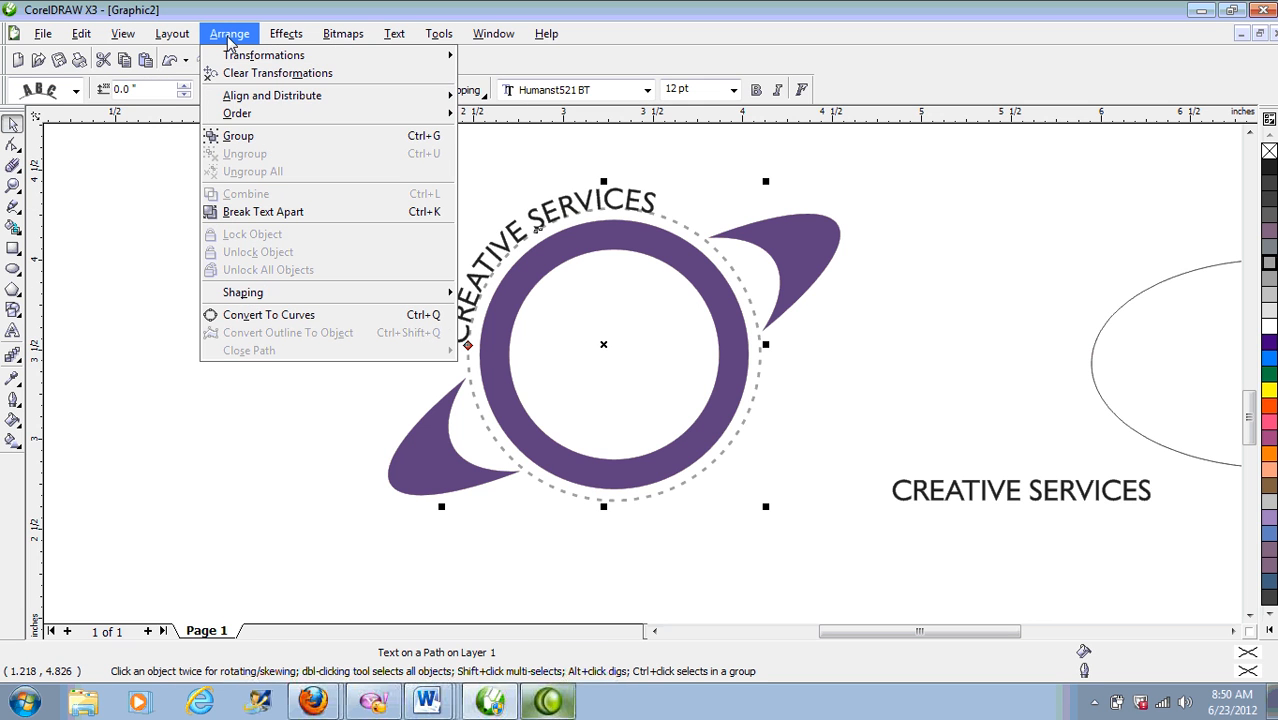
click(243, 213)
click(300, 200)
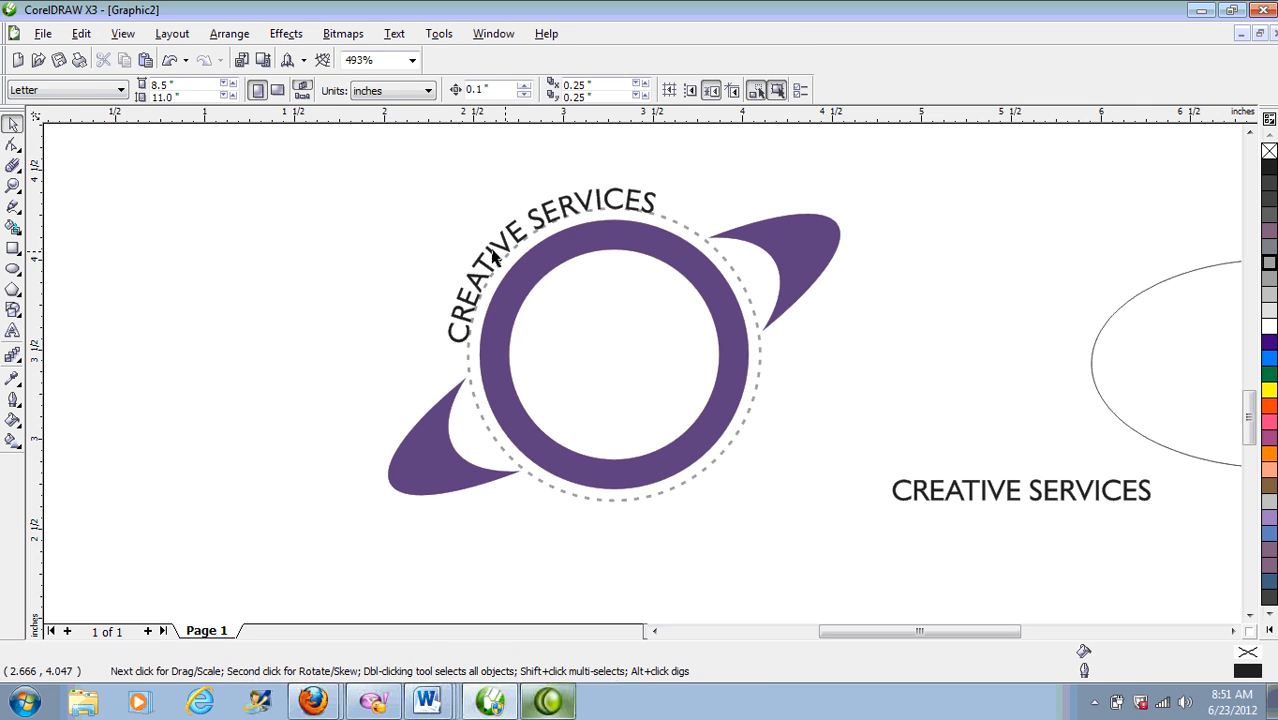
drag(508, 248, 480, 233)
click(170, 60)
click(170, 60)
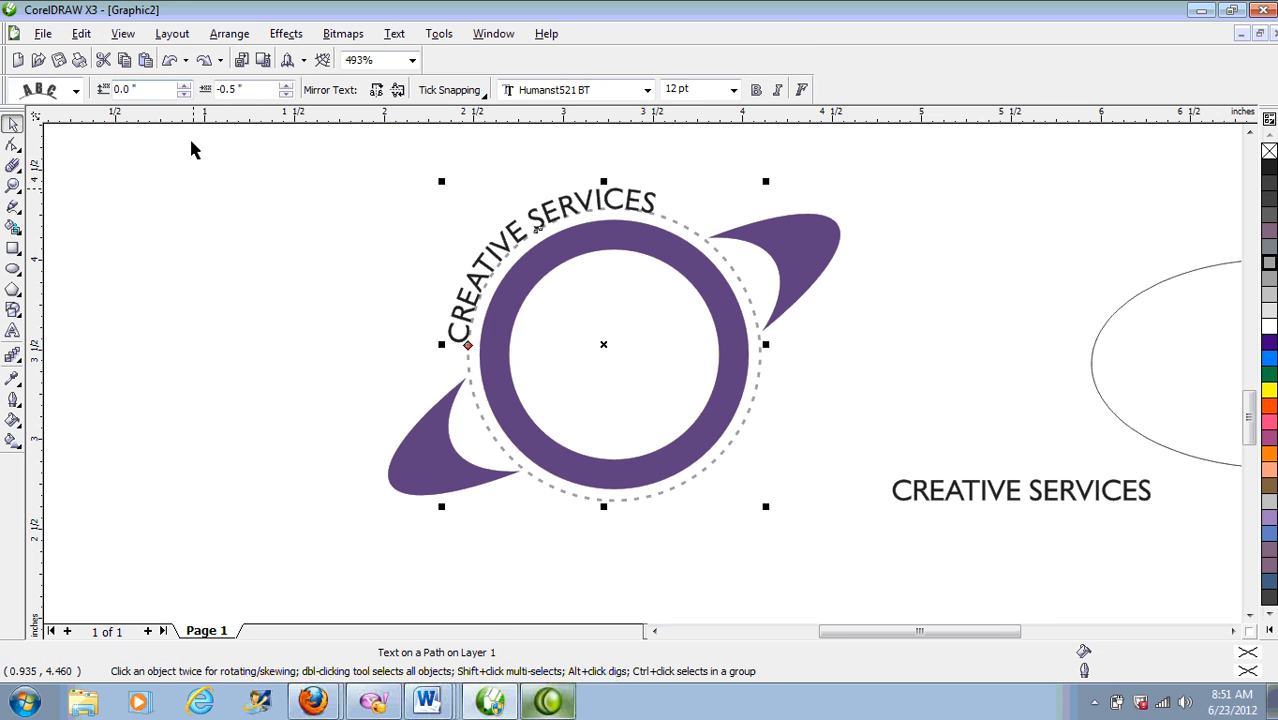
Step: Try moving the text and its circle up-left and up-right, undoing each move
click(344, 280)
drag(474, 305, 366, 237)
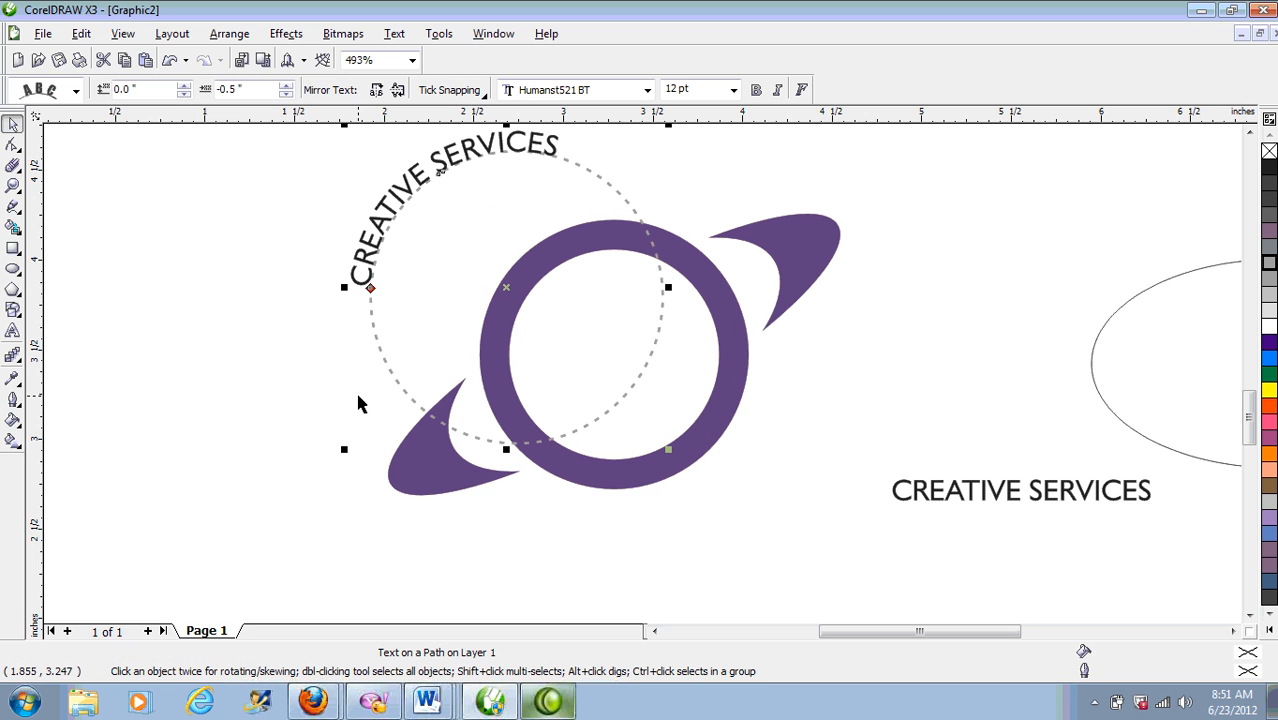
click(170, 60)
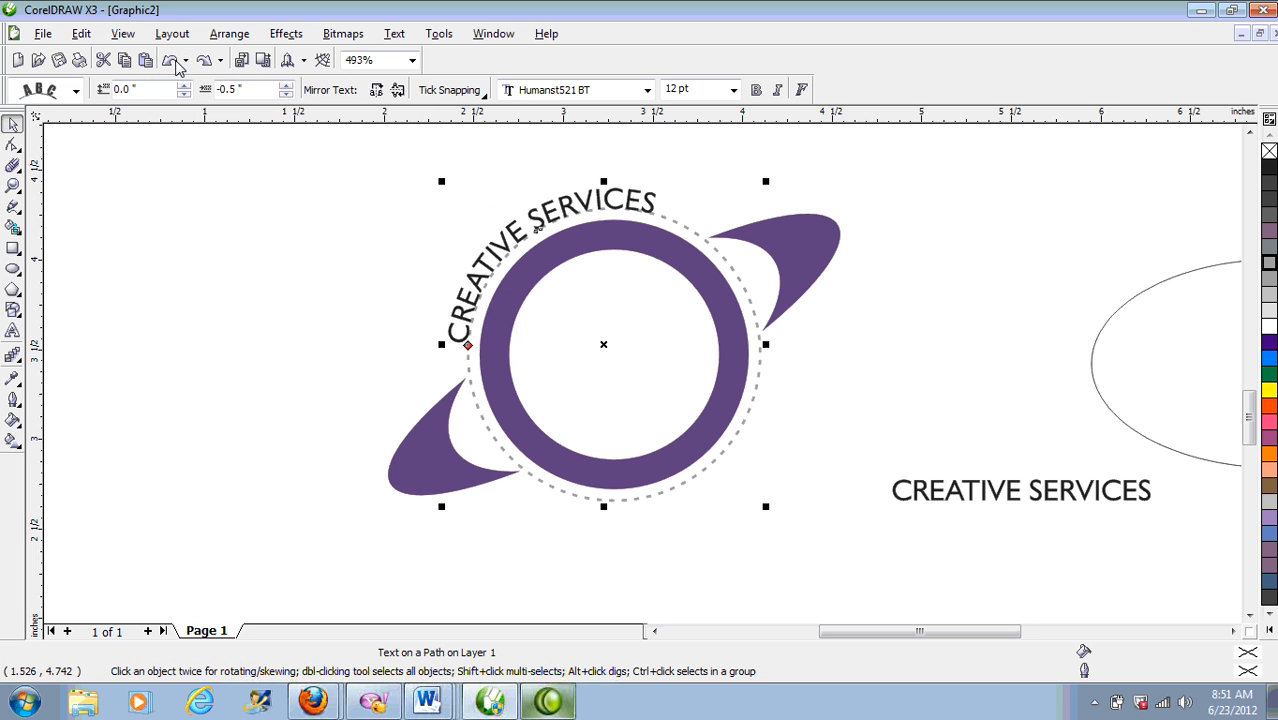
click(400, 315)
drag(472, 370, 571, 300)
click(170, 60)
Step: Separate the curved text from the circle again, test shifting it up-left, and undo
click(229, 36)
click(262, 210)
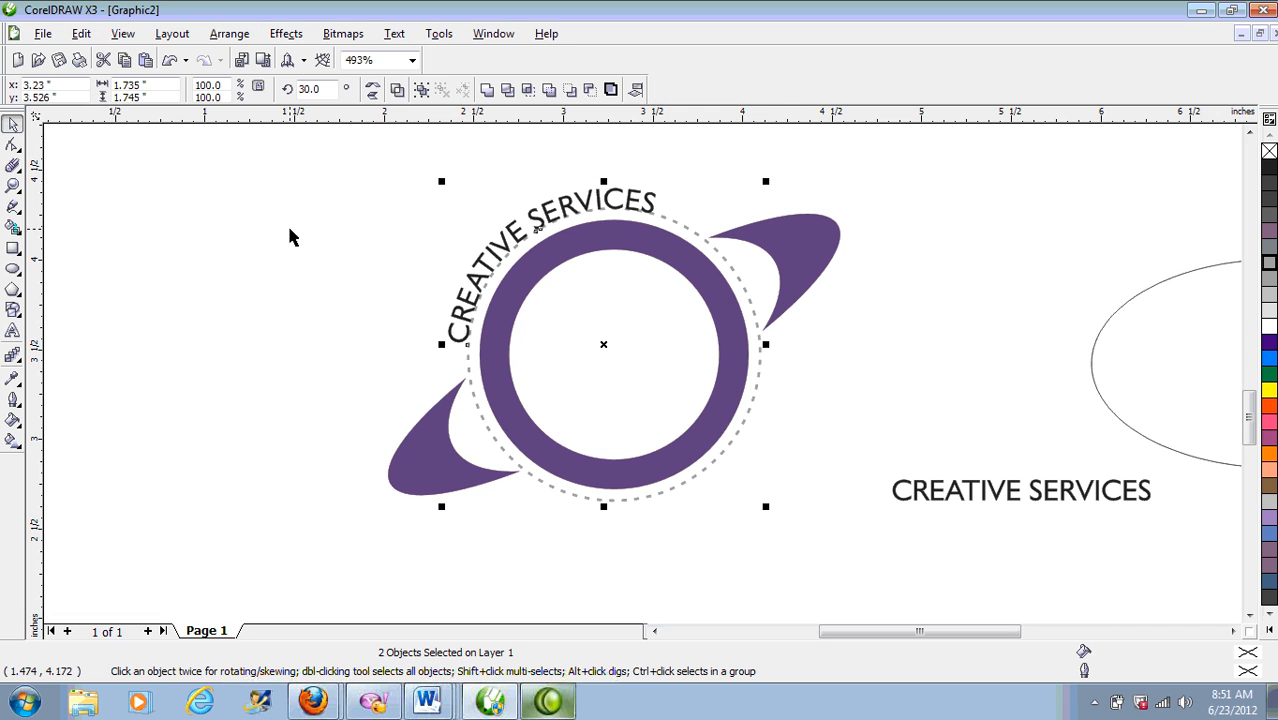
click(378, 284)
click(462, 346)
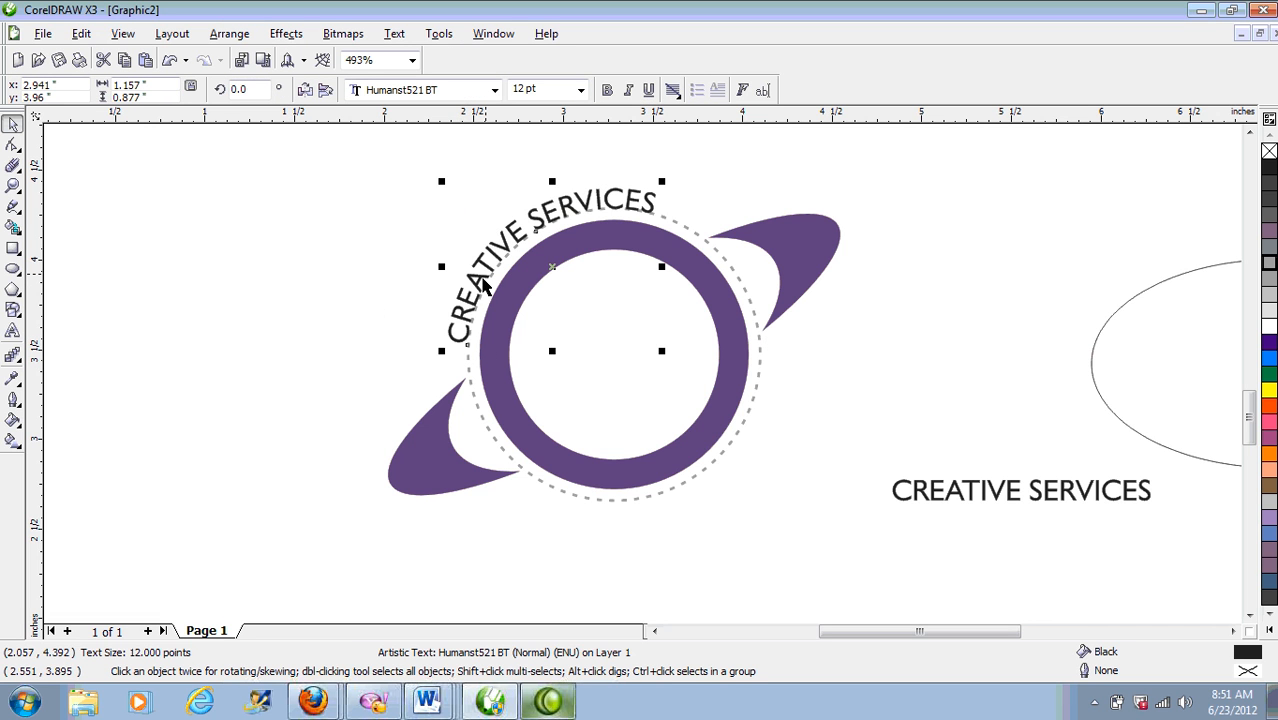
drag(510, 236, 470, 231)
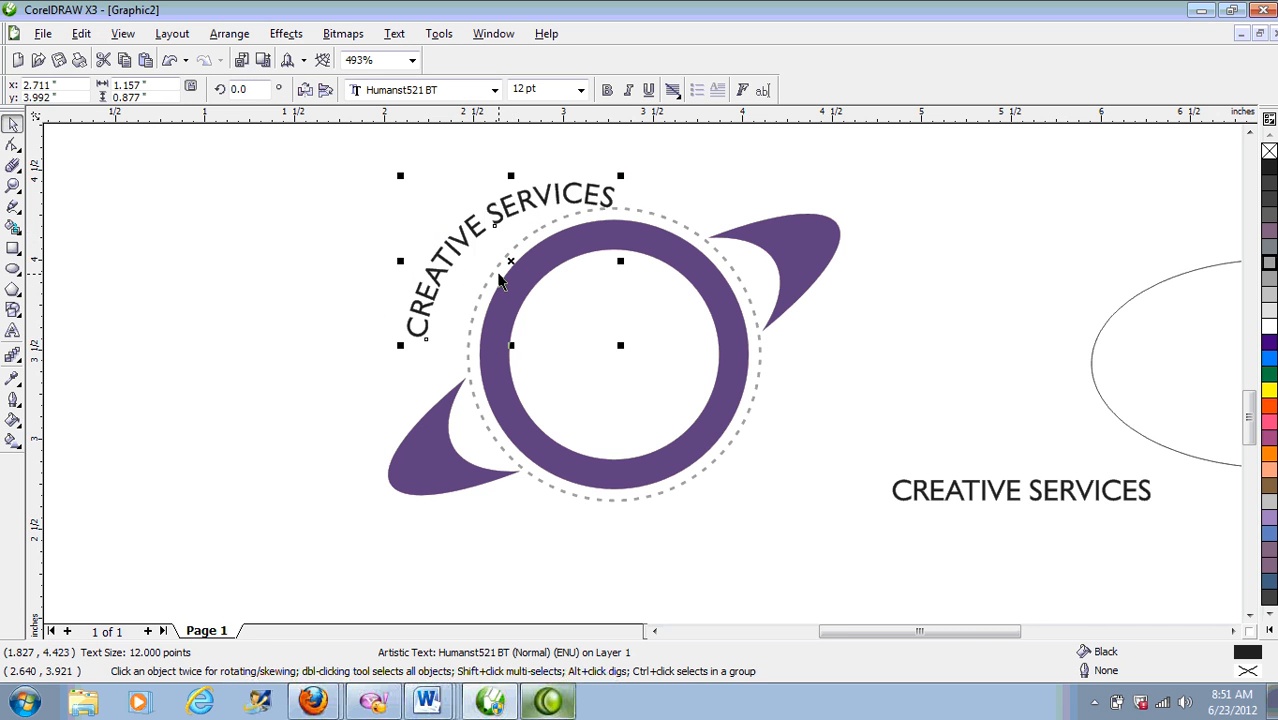
click(170, 61)
click(922, 350)
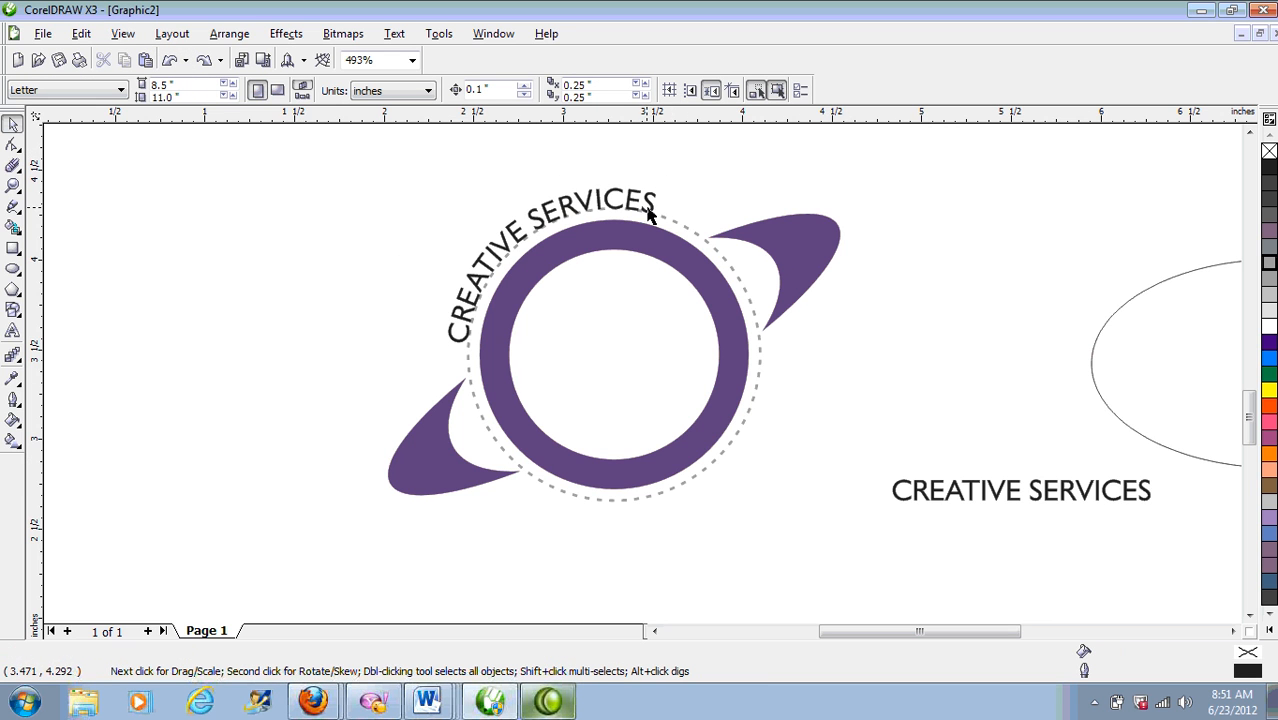
Step: Select the straight CREATIVE SERVICES copy with the dashed circle and apply Fit Text To Path
click(1014, 503)
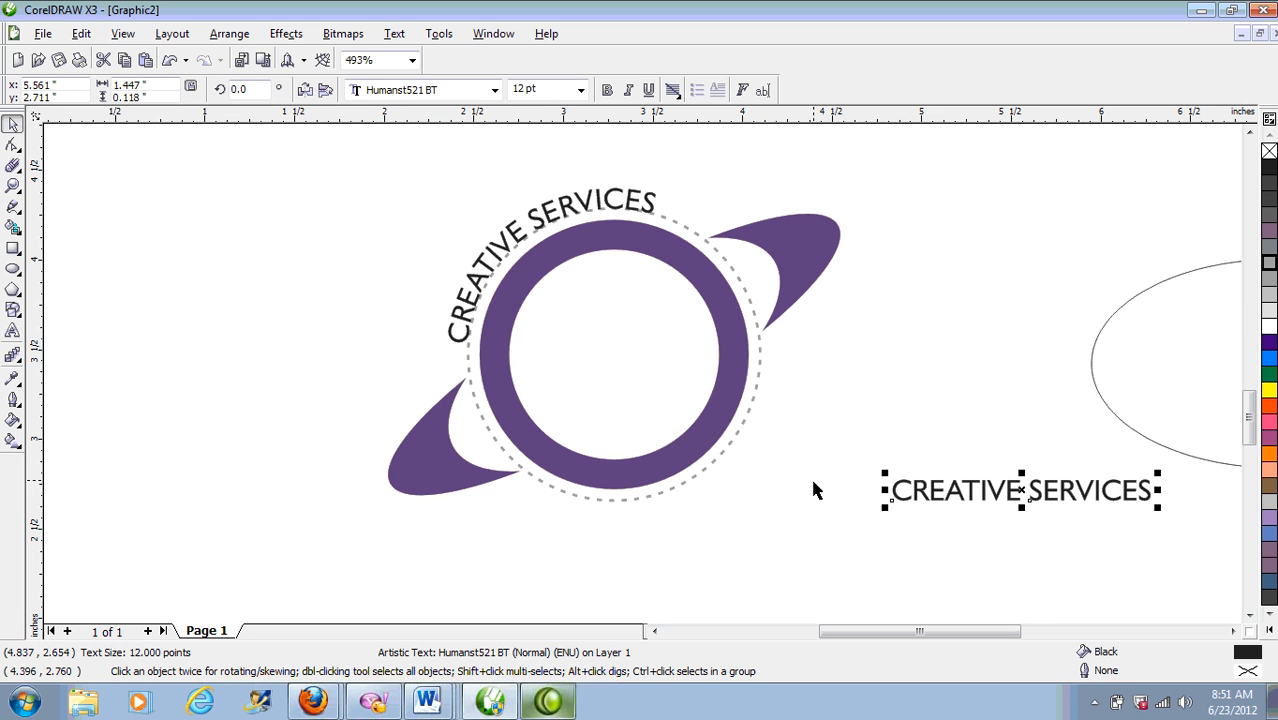
shift+click(705, 472)
click(396, 34)
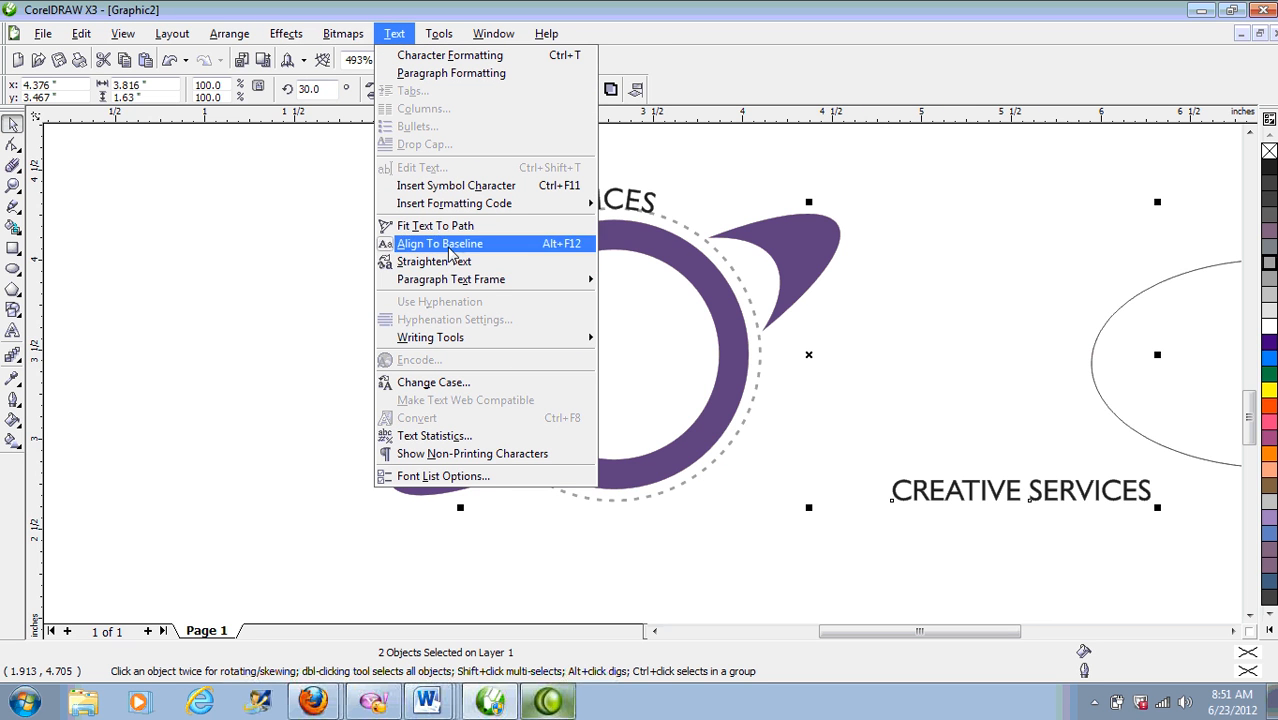
click(449, 227)
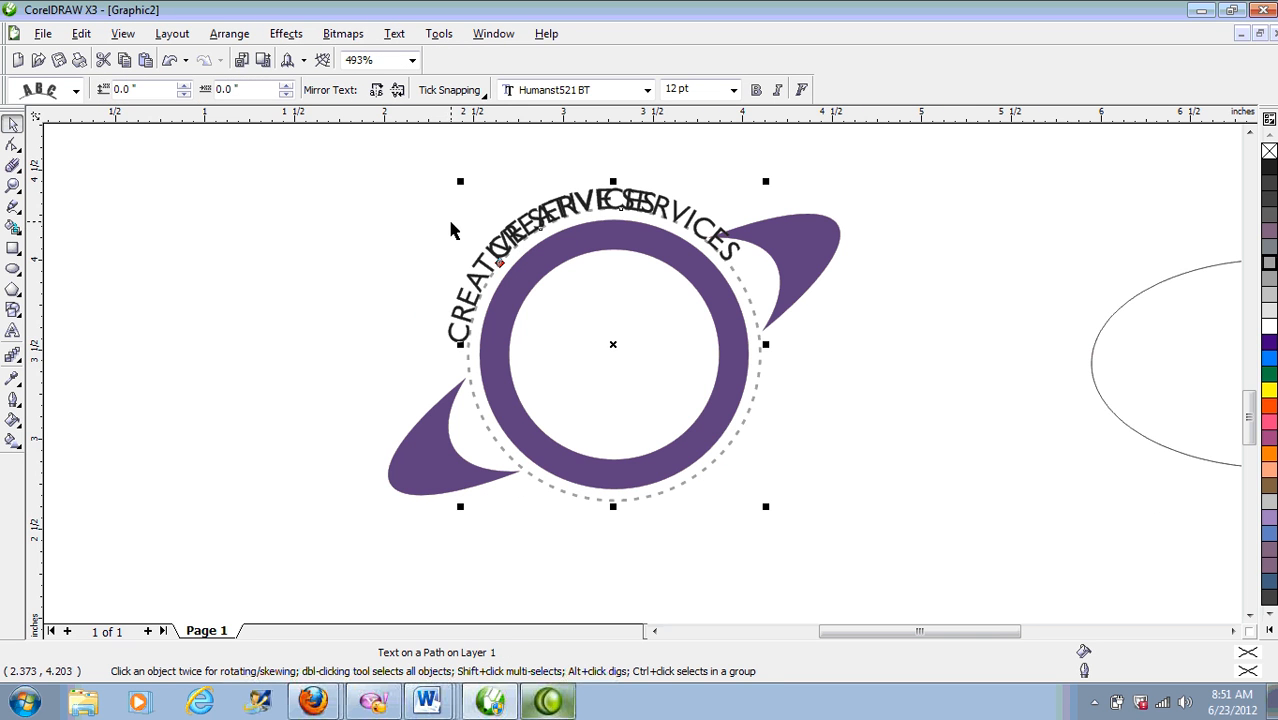
click(398, 91)
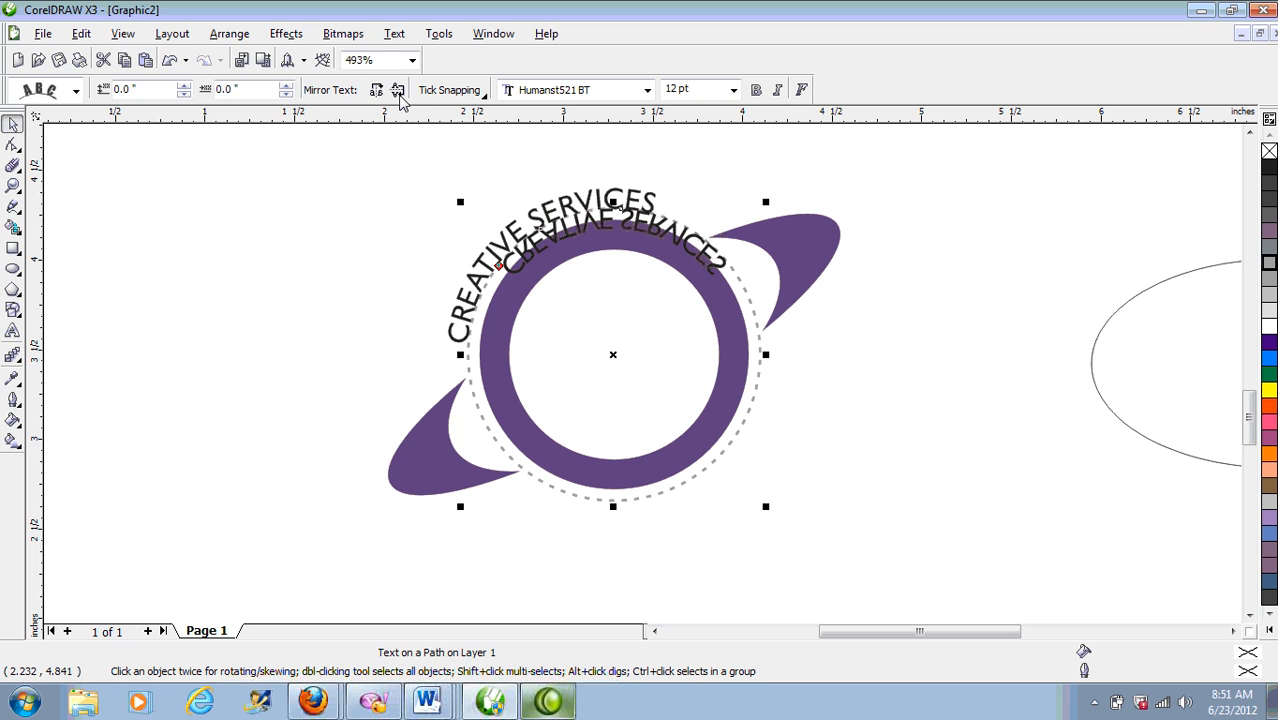
click(399, 94)
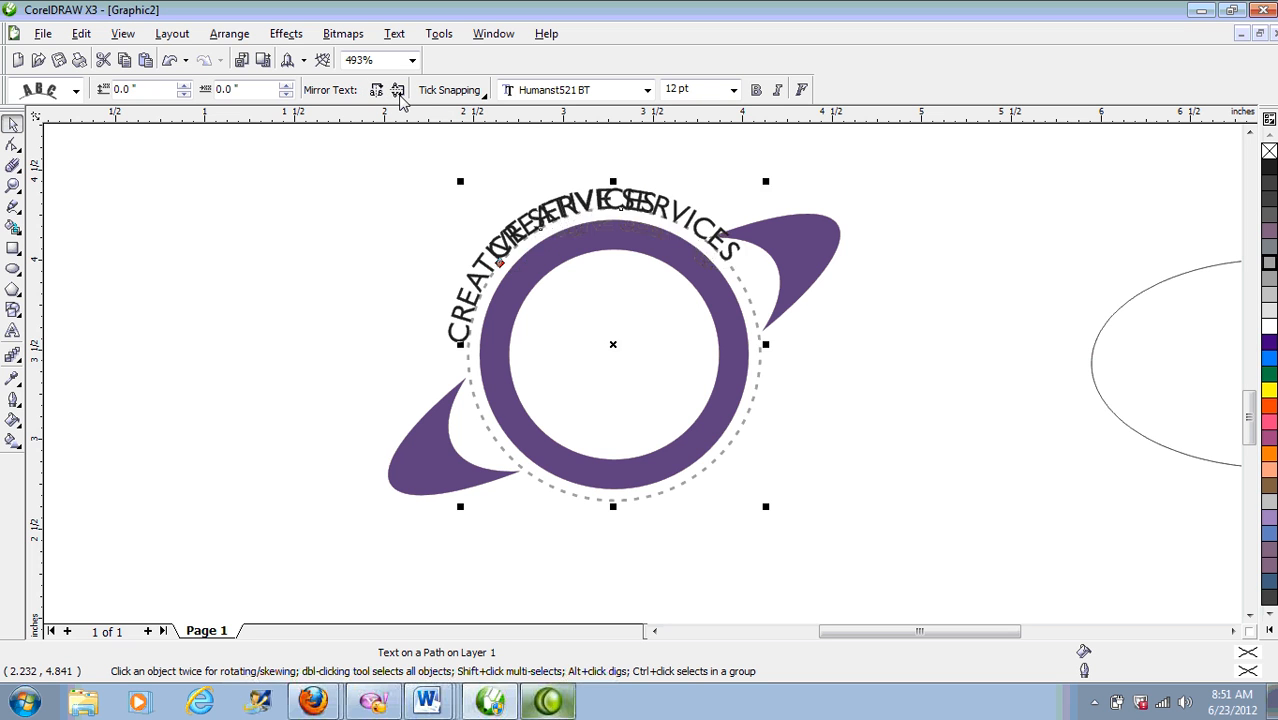
click(469, 97)
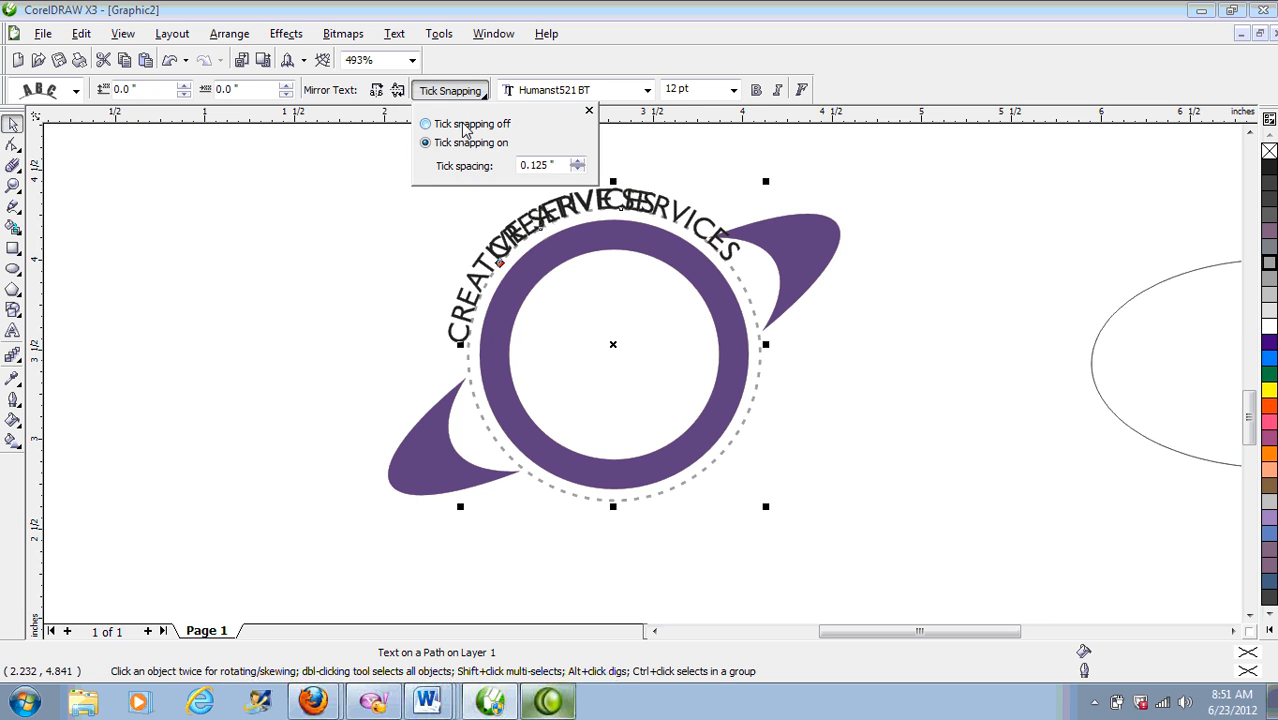
click(334, 140)
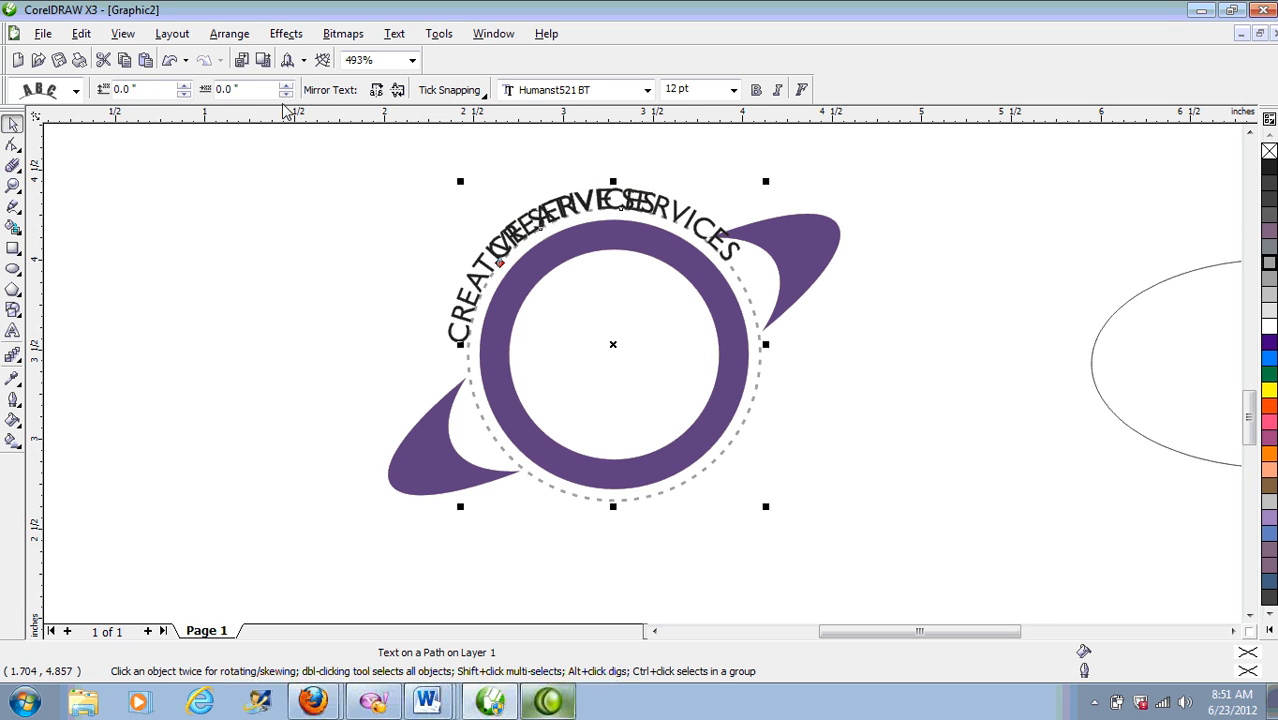
click(110, 89)
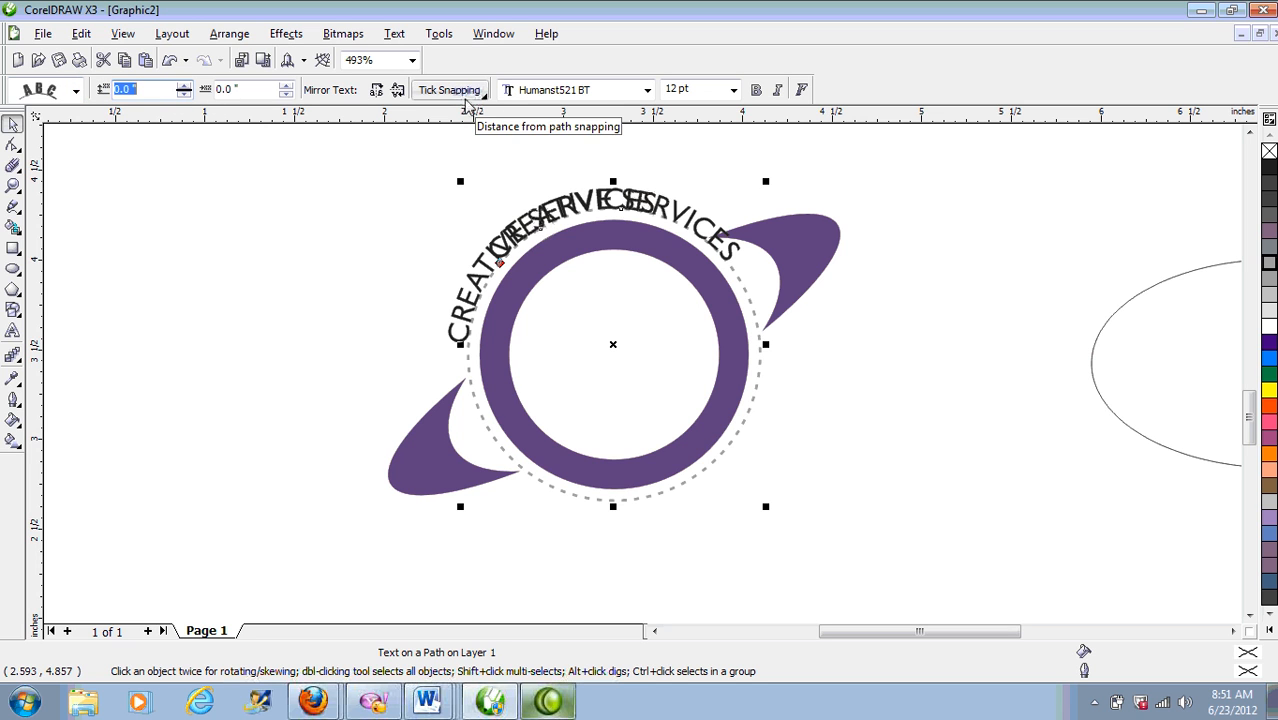
click(377, 90)
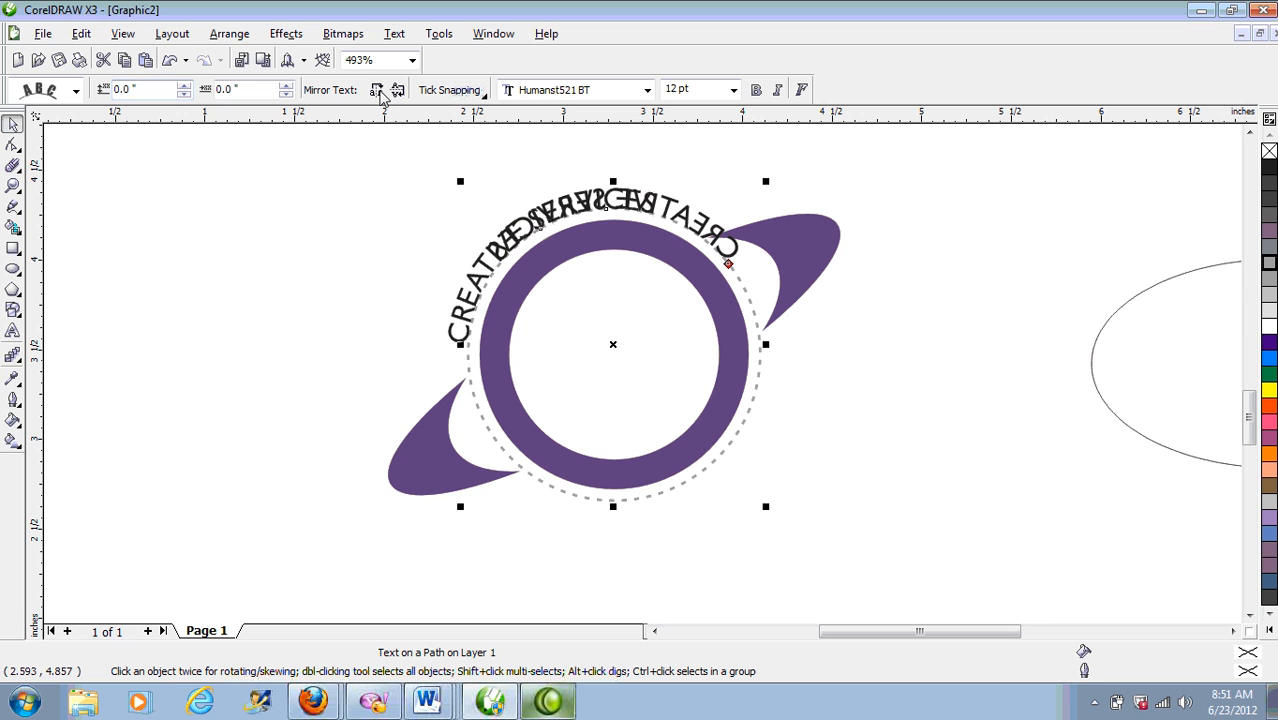
click(379, 93)
click(379, 93)
click(379, 93)
click(379, 93)
click(379, 93)
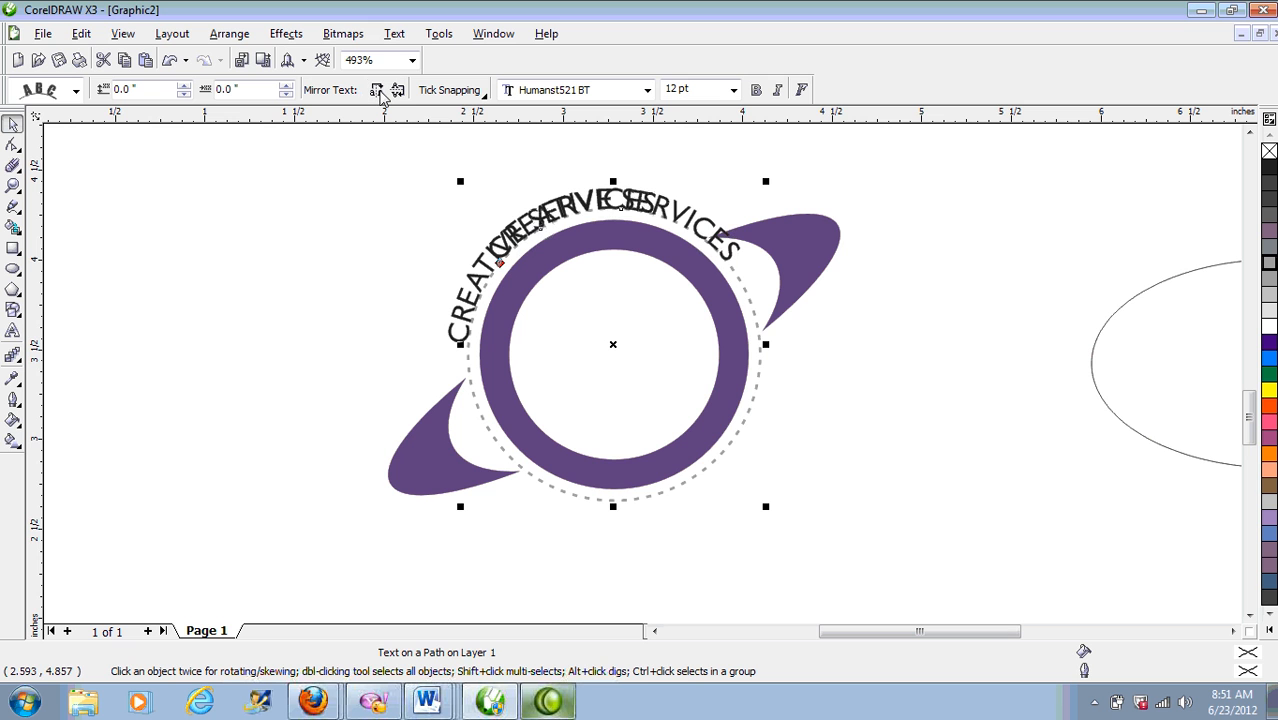
drag(1248, 423, 1218, 386)
Step: Raise the second text's horizontal offset step by step, sliding it clockwise around the circle
scroll(1218, 386, down, 1)
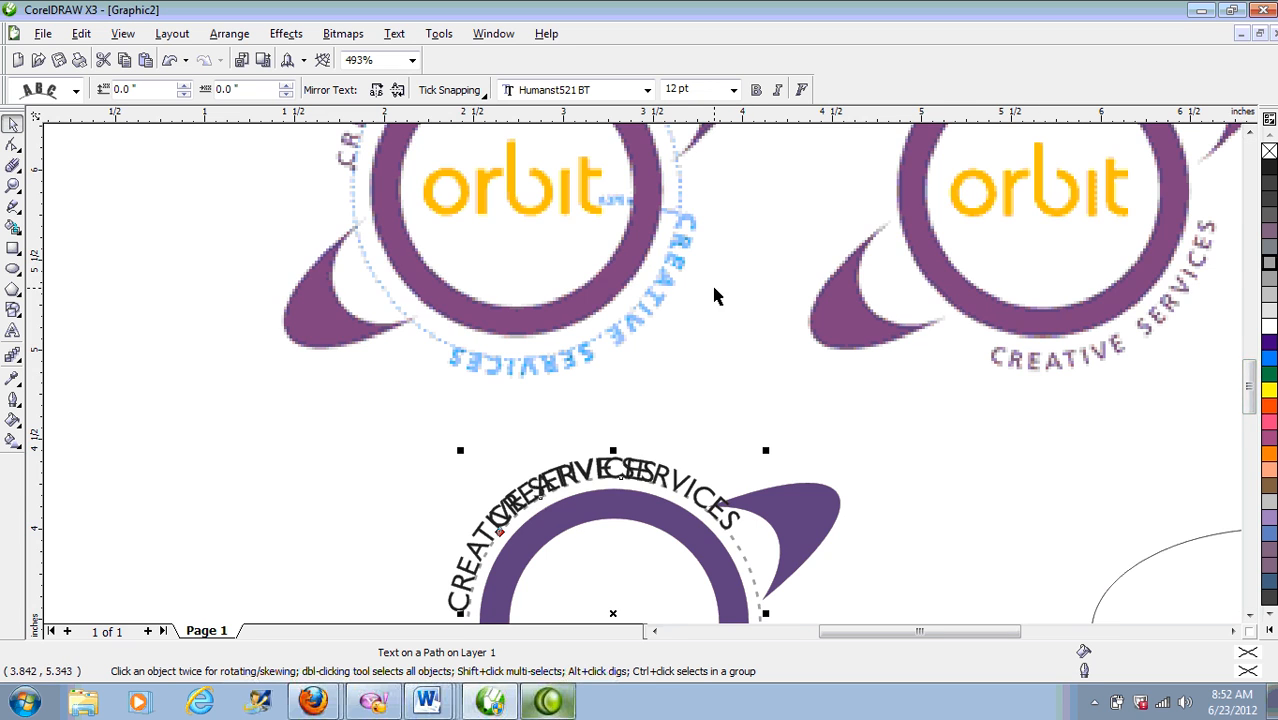
scroll(711, 282, down, 2)
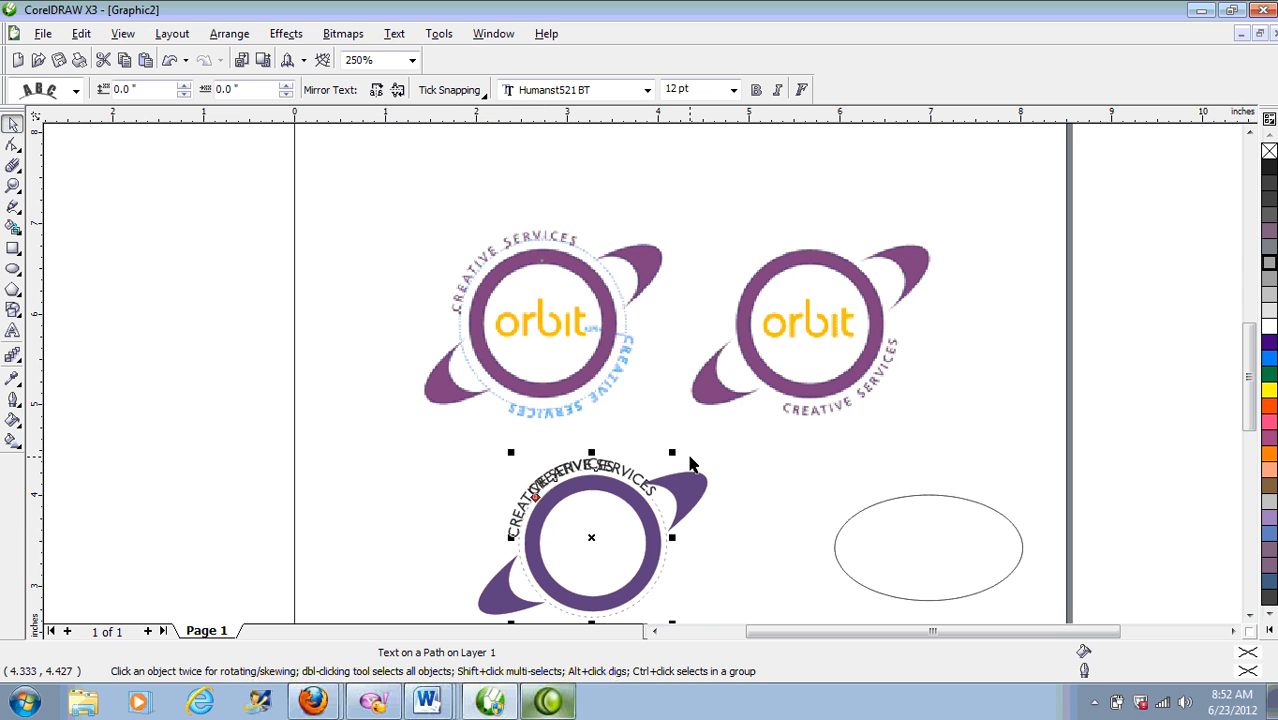
click(285, 95)
click(285, 95)
click(286, 85)
click(286, 85)
click(286, 85)
click(286, 85)
click(286, 85)
click(286, 85)
click(286, 85)
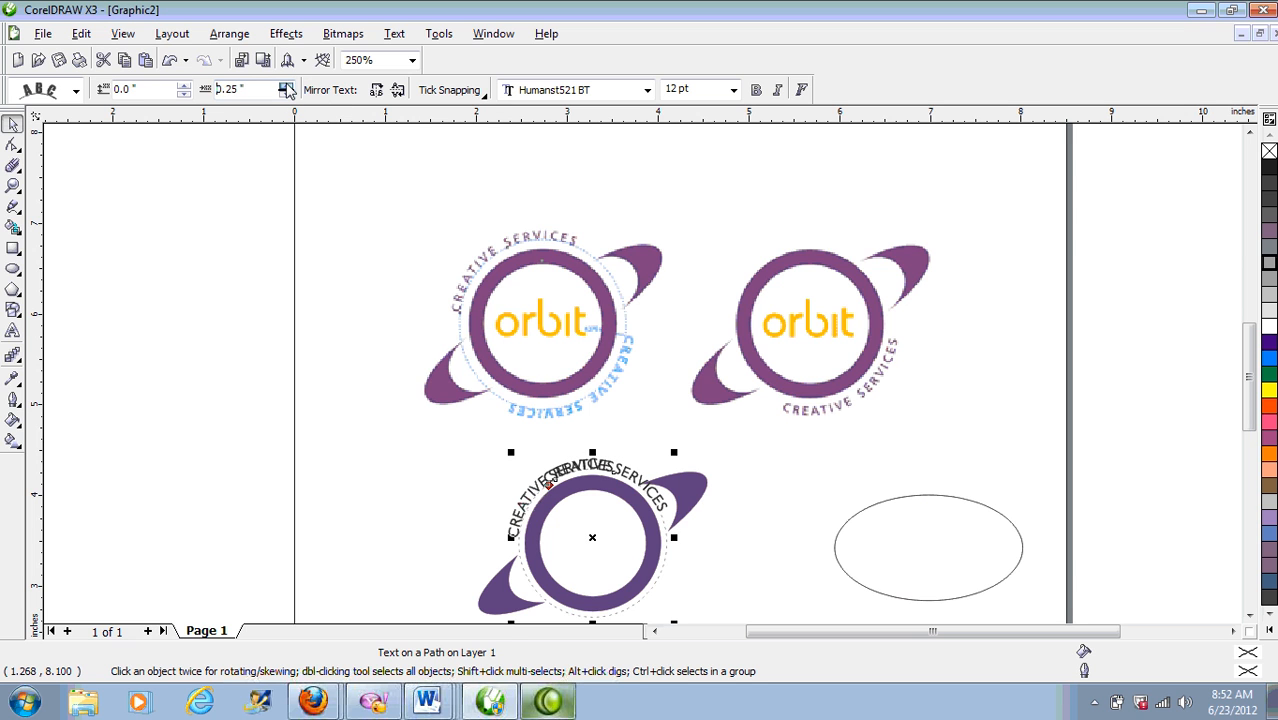
click(286, 85)
click(286, 85)
click(286, 85)
click(286, 85)
click(286, 85)
click(286, 85)
click(286, 85)
click(286, 85)
click(286, 85)
click(286, 85)
click(286, 85)
click(286, 85)
click(286, 85)
click(286, 85)
click(286, 85)
click(286, 85)
click(286, 85)
click(286, 85)
click(286, 85)
click(286, 85)
click(286, 85)
click(286, 85)
click(286, 85)
click(286, 85)
click(286, 85)
click(286, 85)
click(286, 85)
click(286, 85)
click(286, 85)
click(286, 85)
click(286, 85)
Step: Finish the second text at a 2.3" offset around the ring's lower right
click(286, 86)
click(286, 86)
click(286, 86)
click(286, 86)
click(286, 86)
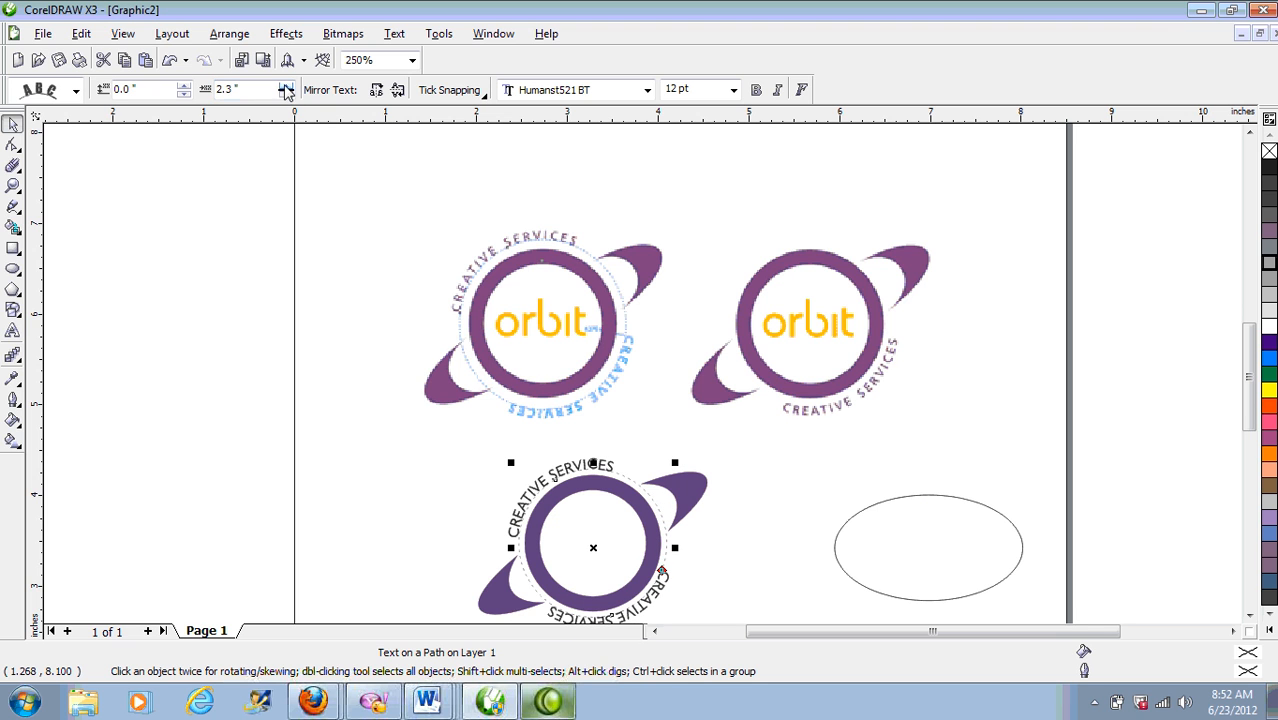
click(1248, 615)
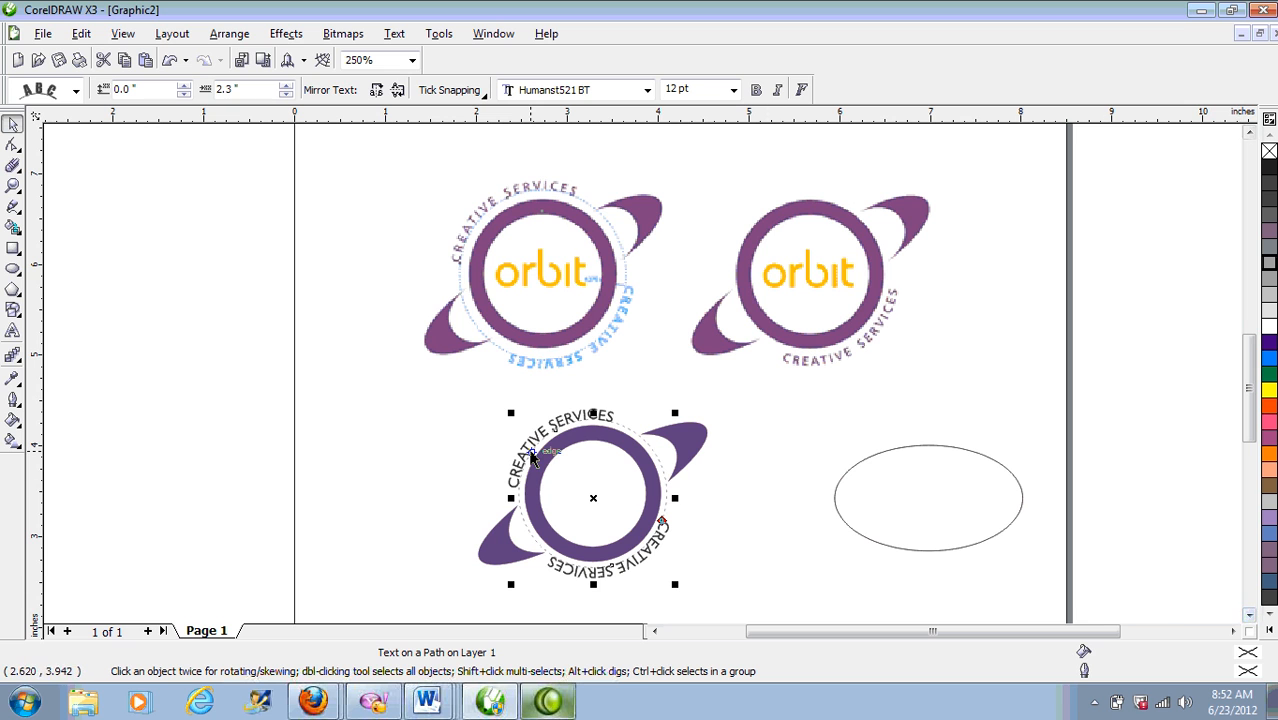
Step: Break the bottom CREATIVE SERVICES text apart from its circle, testing a move then undoing it
click(719, 524)
click(652, 540)
click(229, 33)
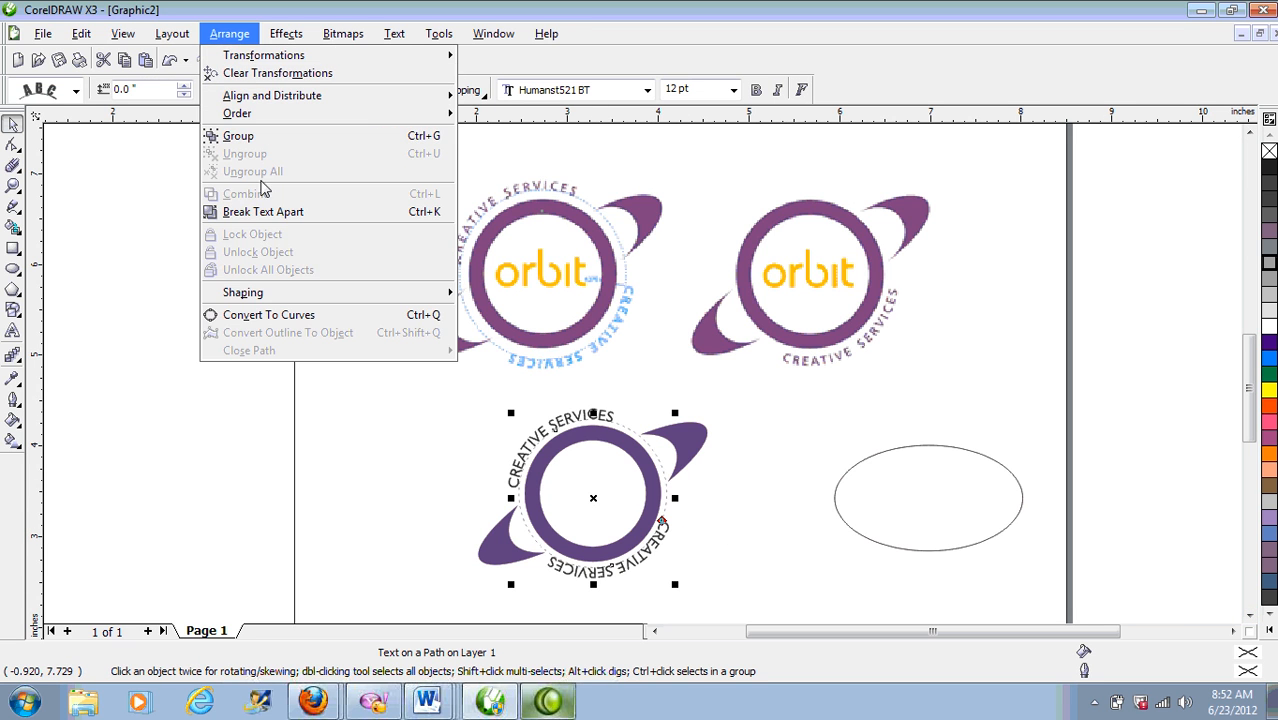
click(289, 216)
click(676, 565)
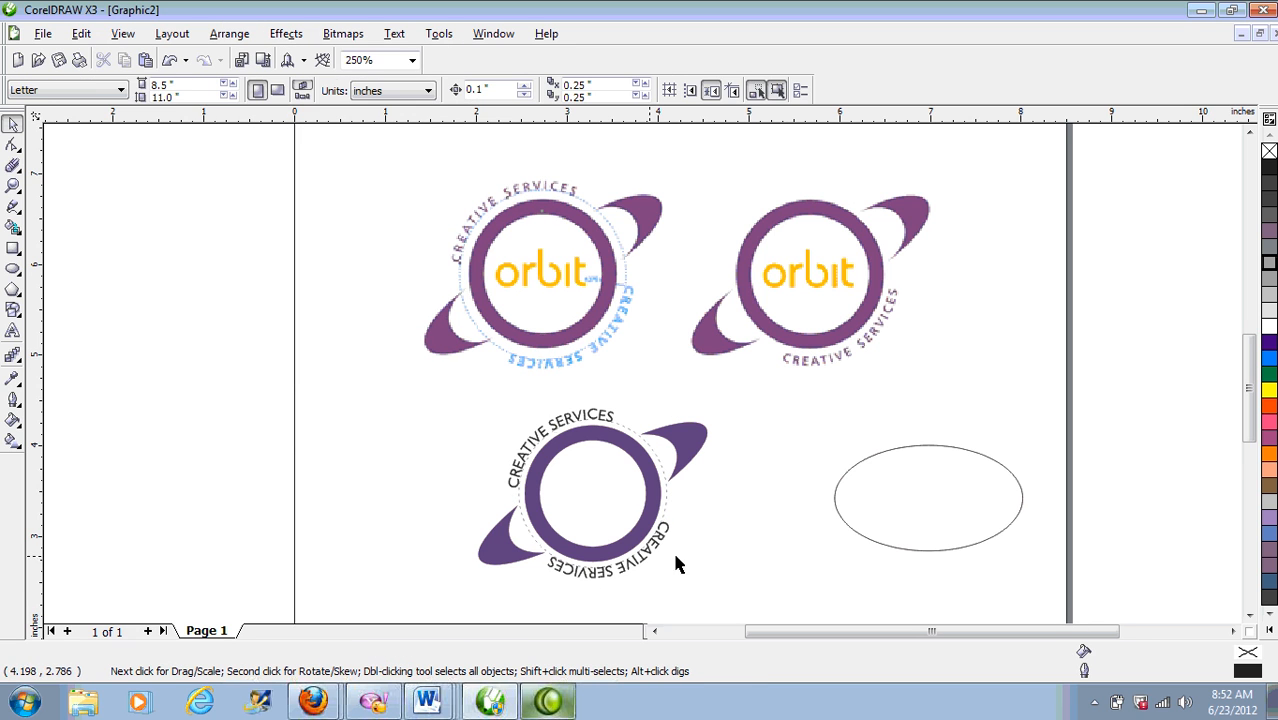
click(643, 573)
drag(657, 535, 703, 559)
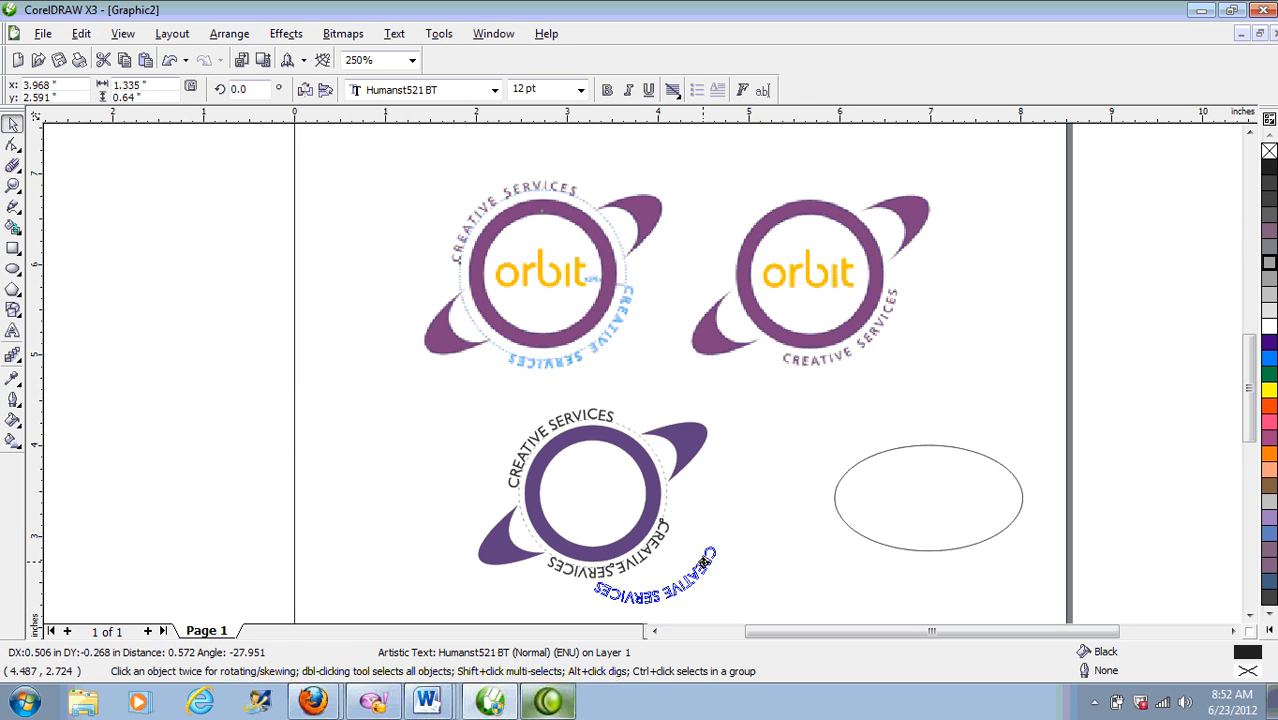
key(ctrl+z)
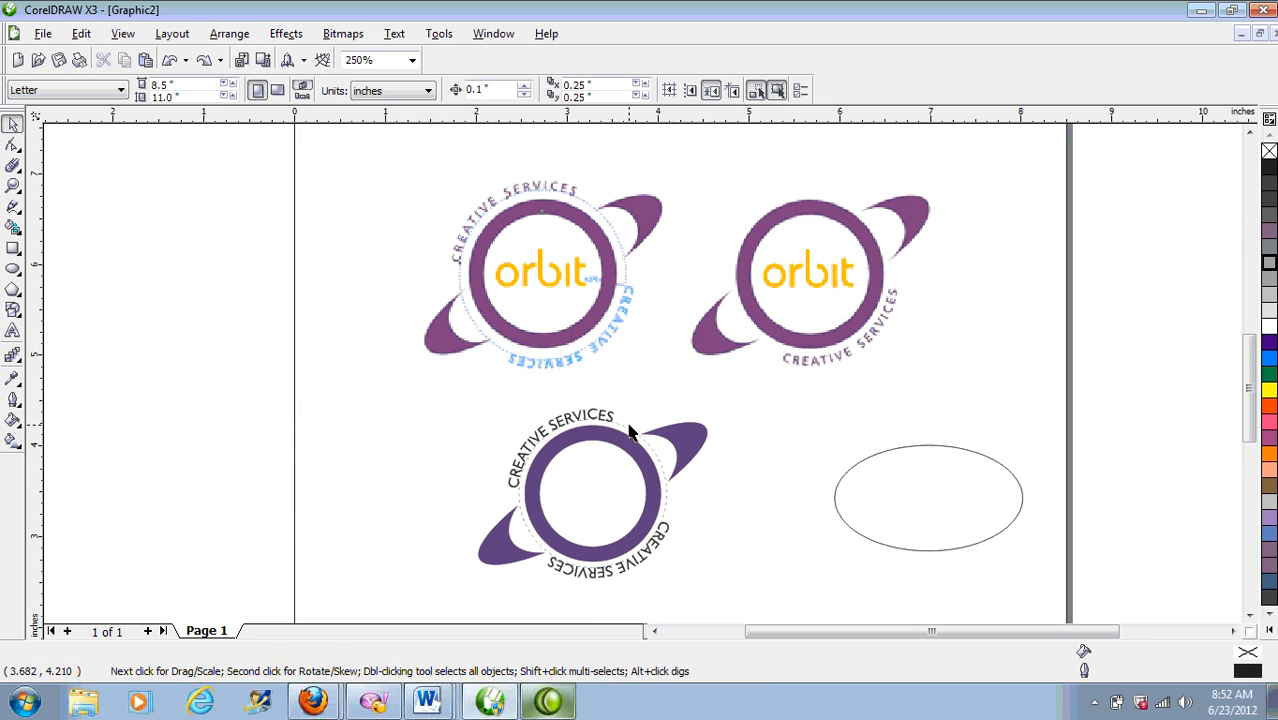
Step: Delete the dashed guide circle and the empty ellipse at right
drag(624, 428, 1128, 376)
key(Delete)
click(1022, 498)
key(Delete)
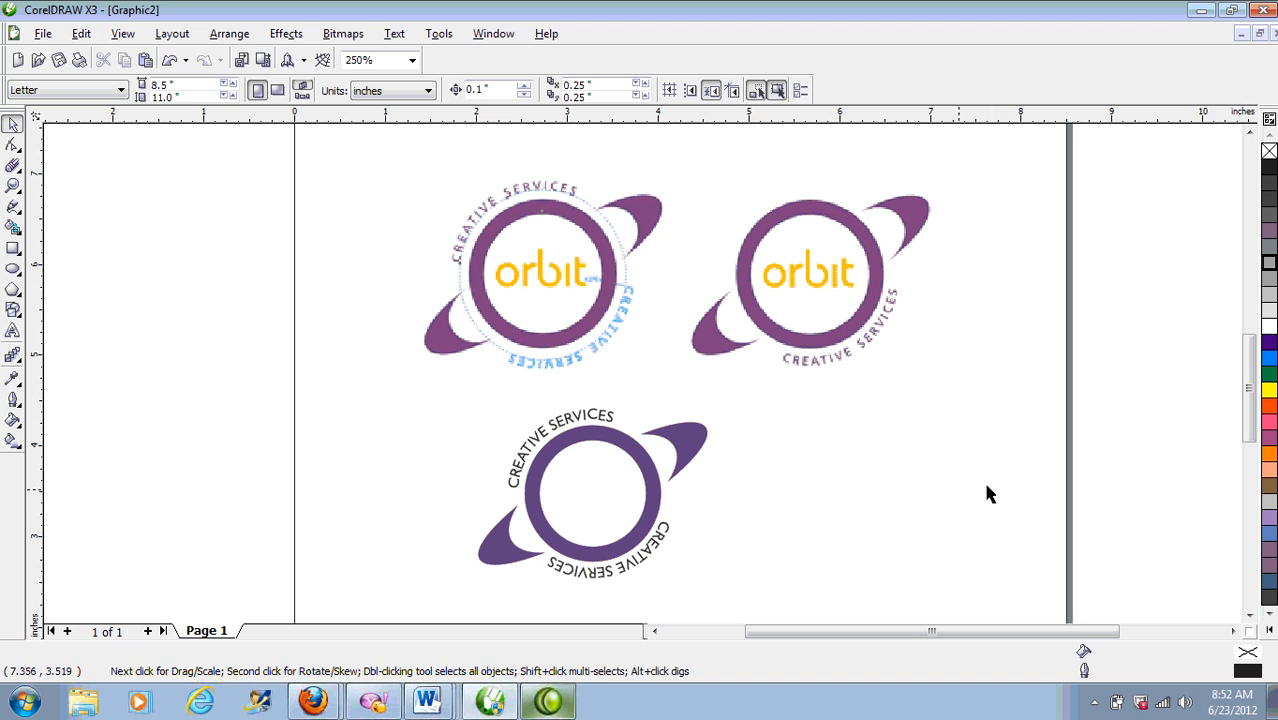
Step: Zoom in, add lowercase 'orbit' text left of the logo, and drag it into the ring
key(F2)
drag(308, 220, 912, 582)
click(13, 330)
click(320, 448)
text(ORBI)
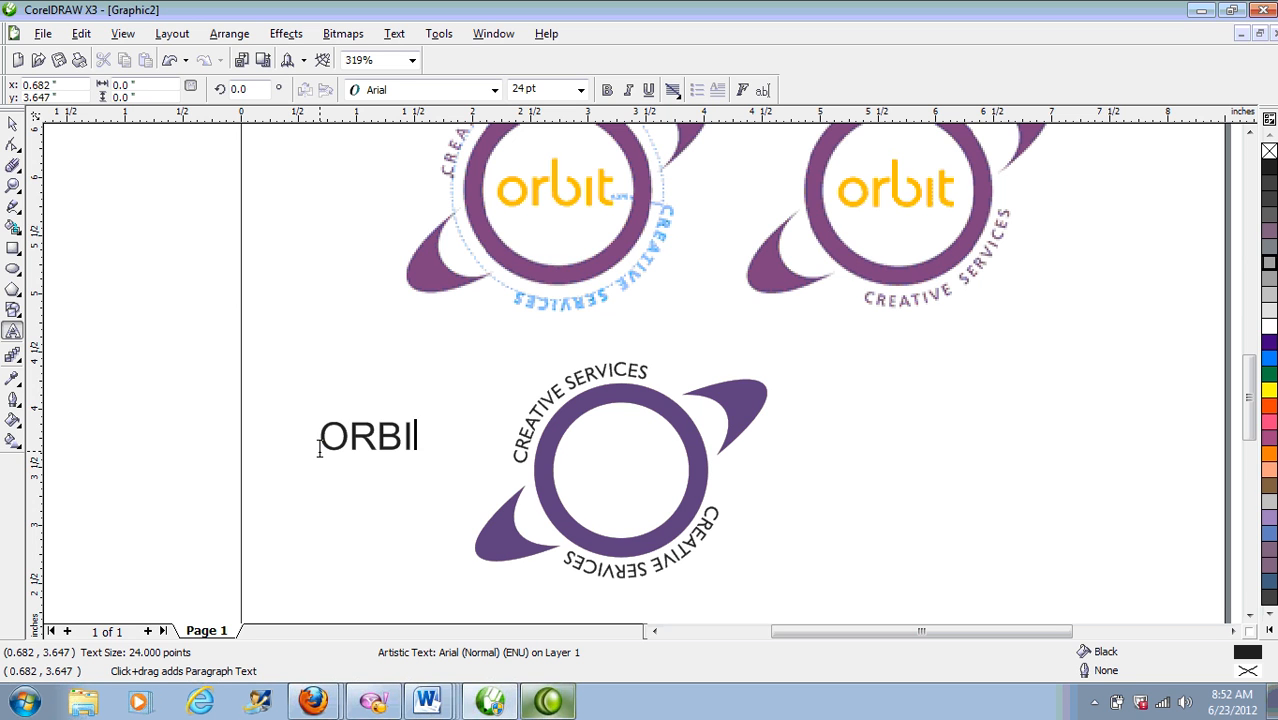
text(T)
key(BackSpace)
key(BackSpace)
key(BackSpace)
key(BackSpace)
key(BackSpace)
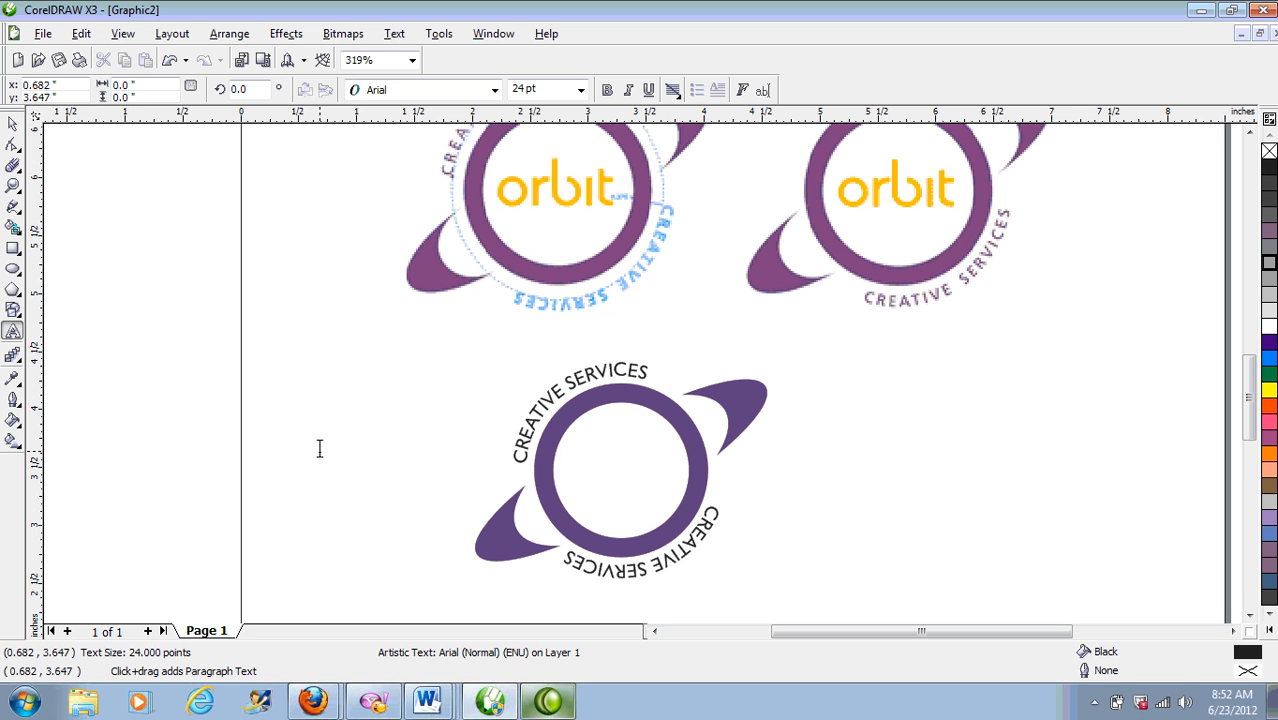
text(orbit)
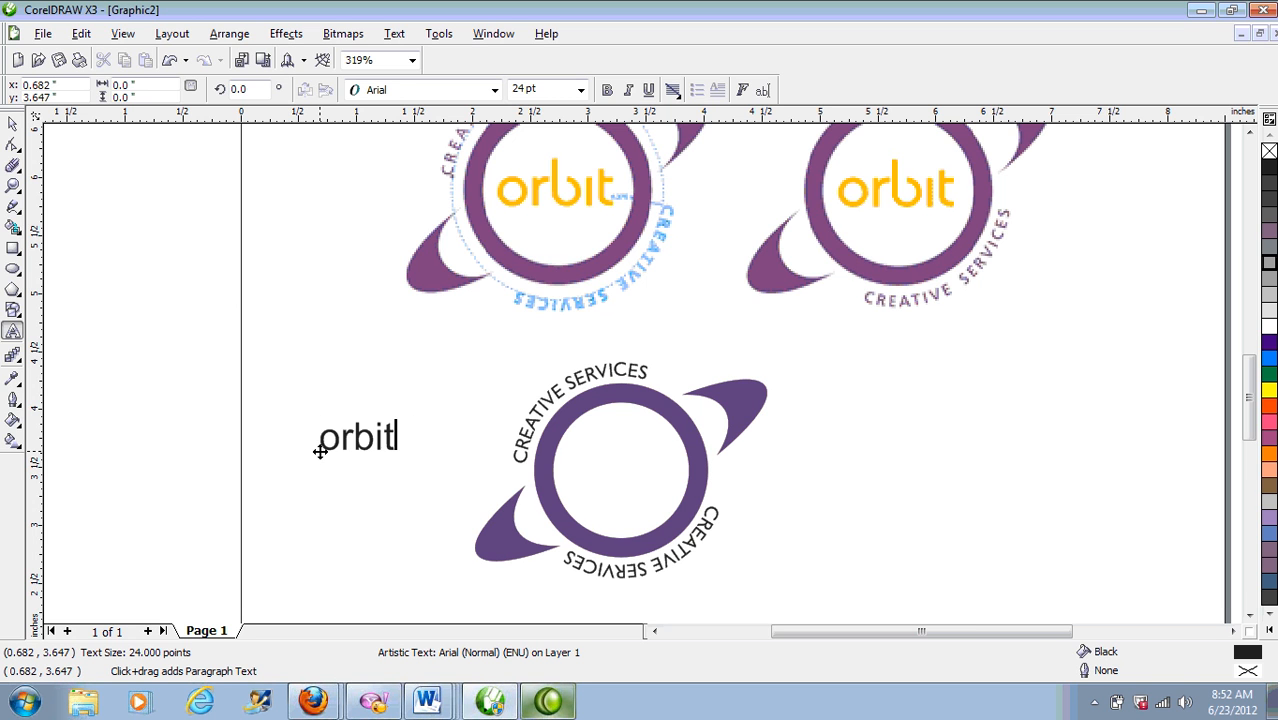
key(ctrl+space)
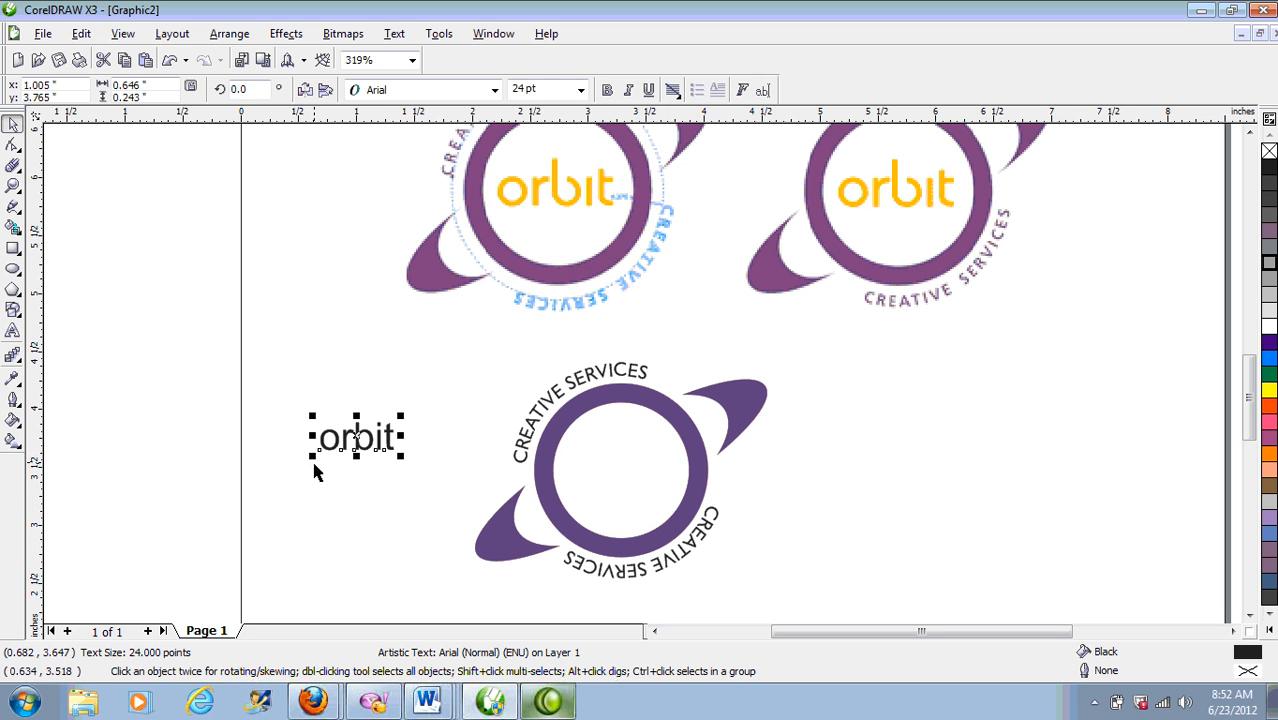
drag(354, 438, 608, 468)
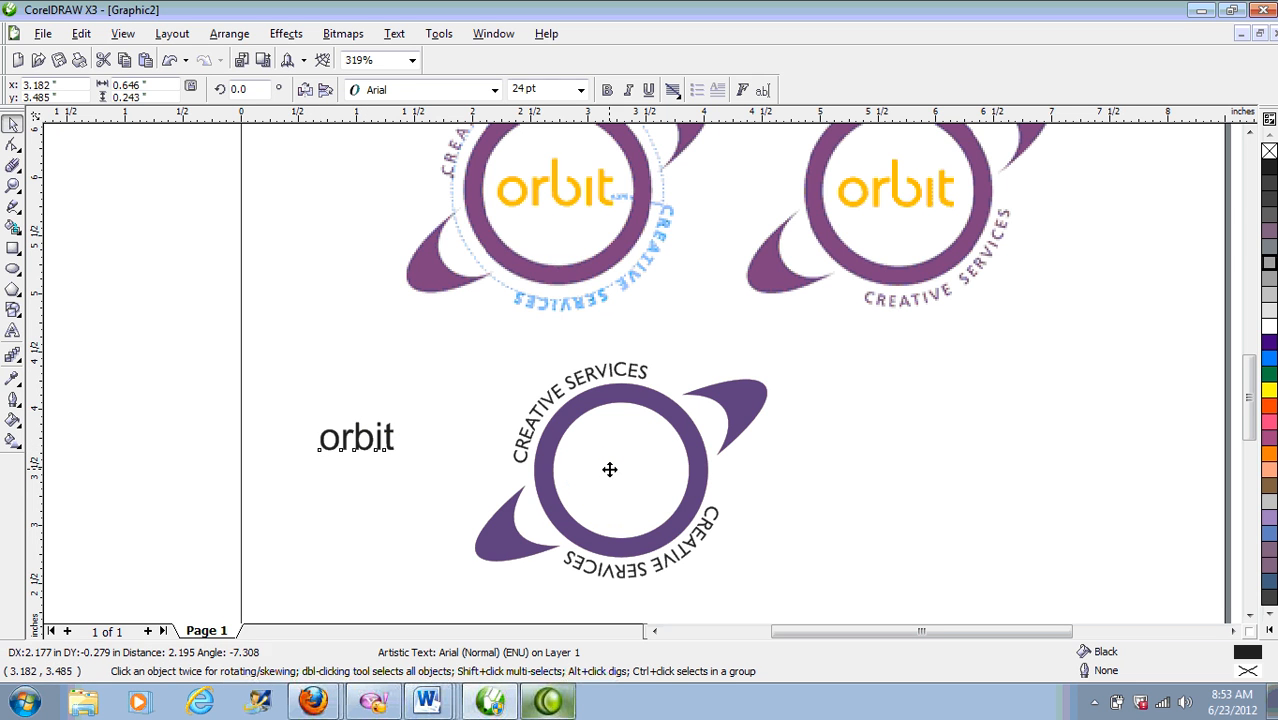
Step: Preview fonts like Oracle, Orator10 BT, Padaloma and Palisade on 'orbit', then apply Bahamas
click(440, 90)
key(Down)
key(Down)
key(Down)
key(Down)
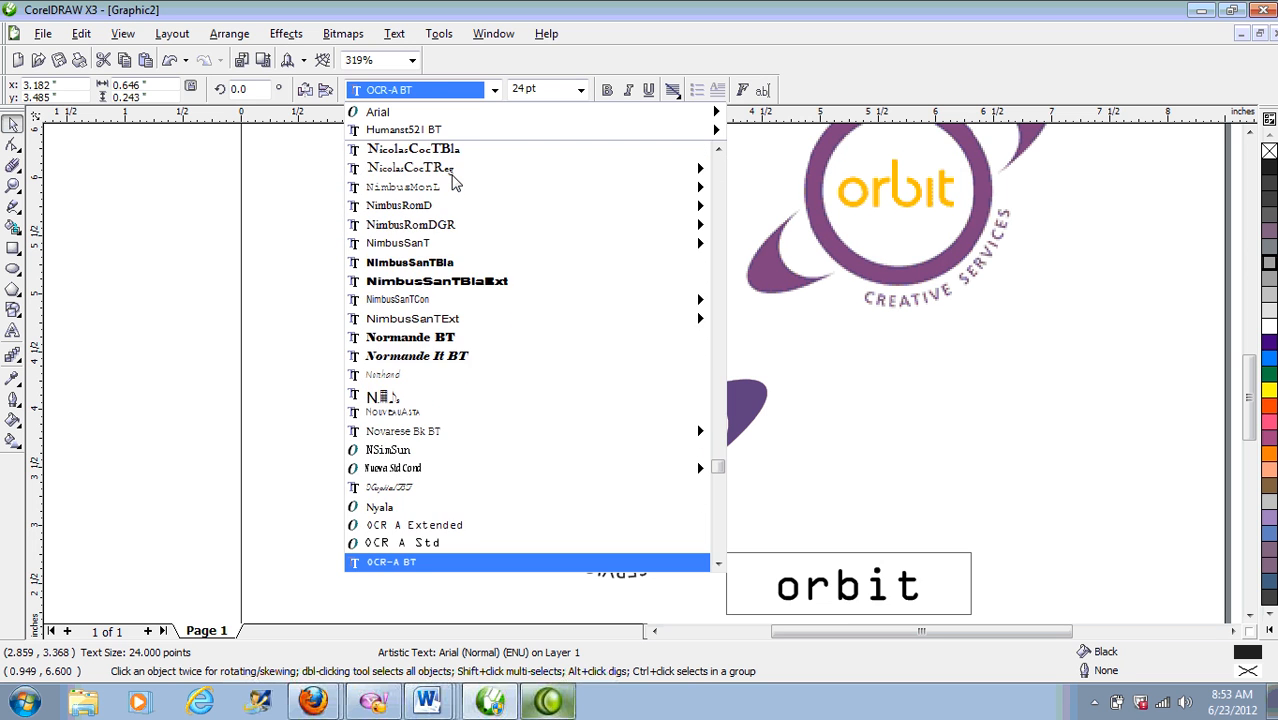
key(Down)
key(Down)
key(Down)
key(Down)
key(Down)
key(Down)
key(Down)
key(Down)
key(Down)
key(Down)
key(Down)
key(Down)
key(Down)
key(Down)
key(Down)
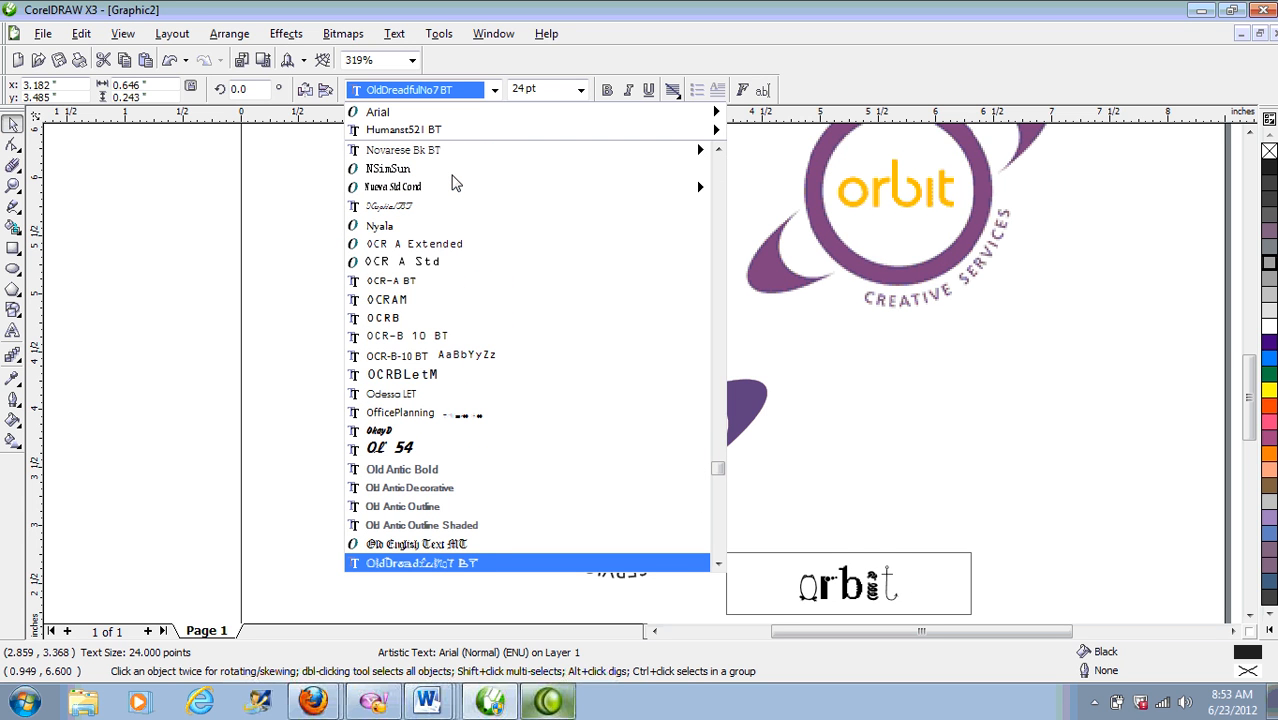
key(Down)
key(Down)
key(Down)
key(Down)
key(Down)
key(Down)
key(Down)
key(Down)
key(Down)
key(Down)
key(Down)
key(Down)
key(Down)
key(Down)
key(Down)
key(Down)
key(Down)
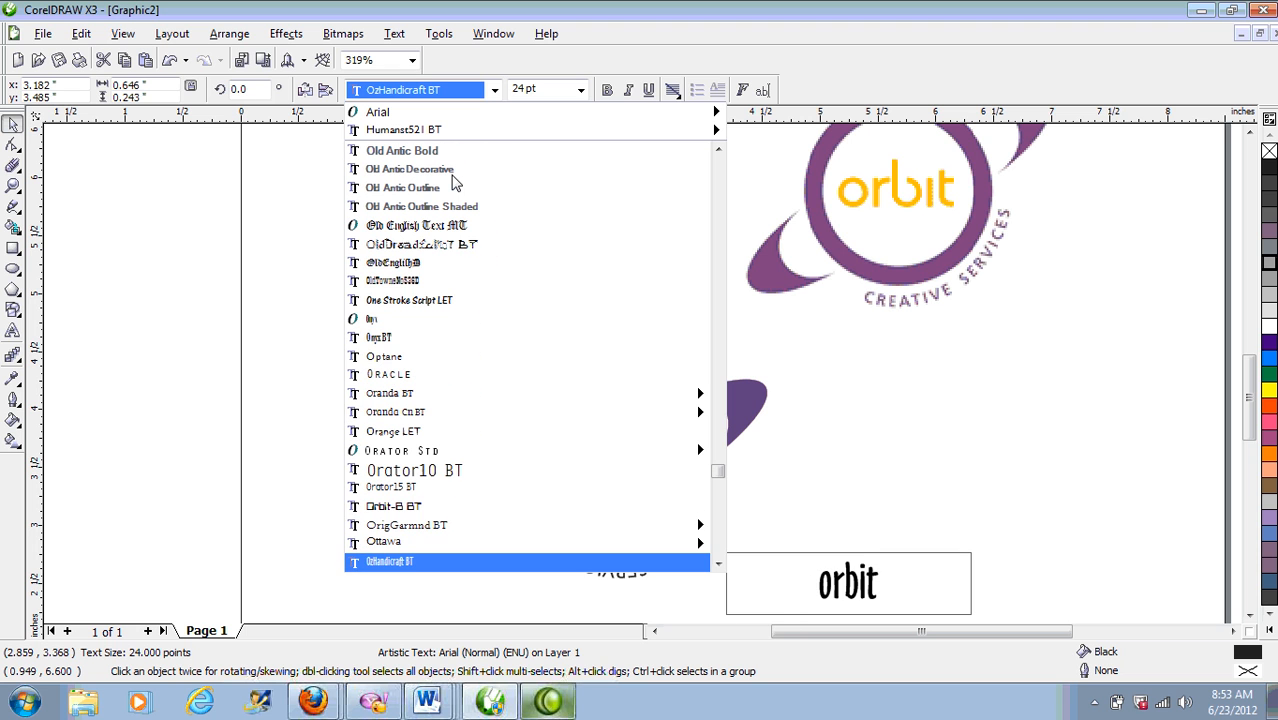
key(Up)
key(Up)
key(Up)
key(Up)
key(Up)
key(Up)
key(Up)
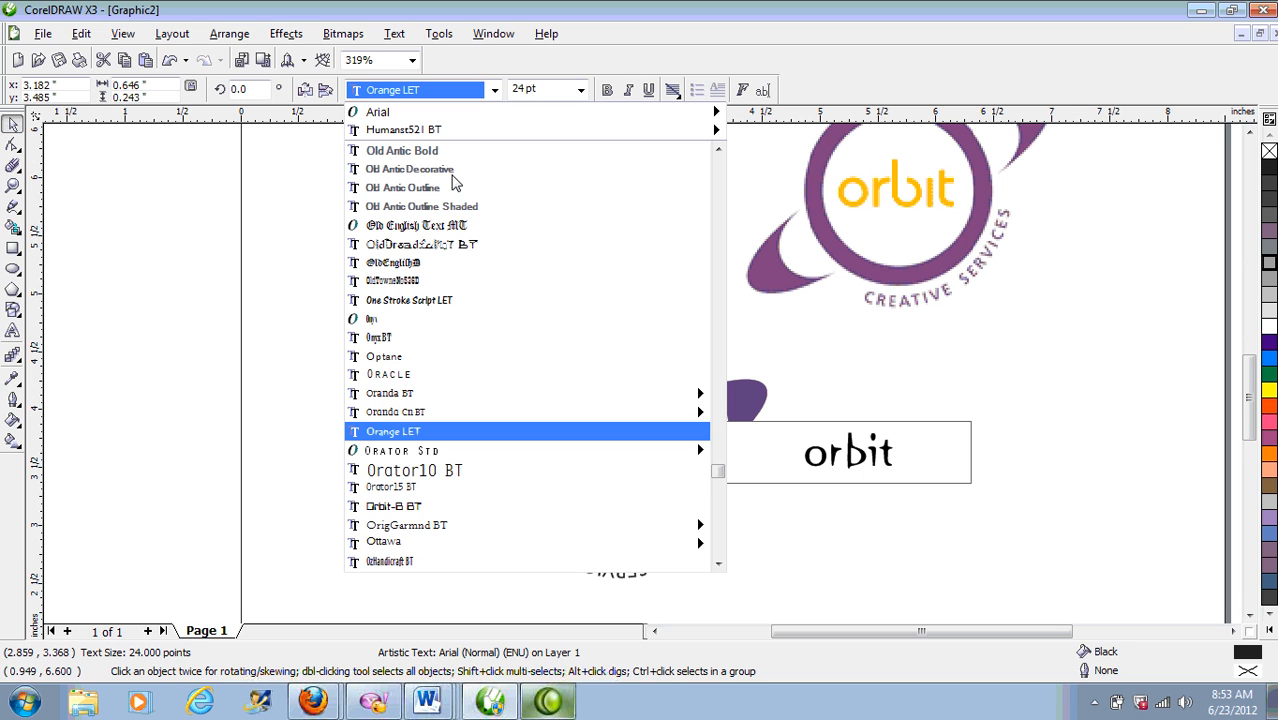
key(Down)
scroll(398, 427, up, 4)
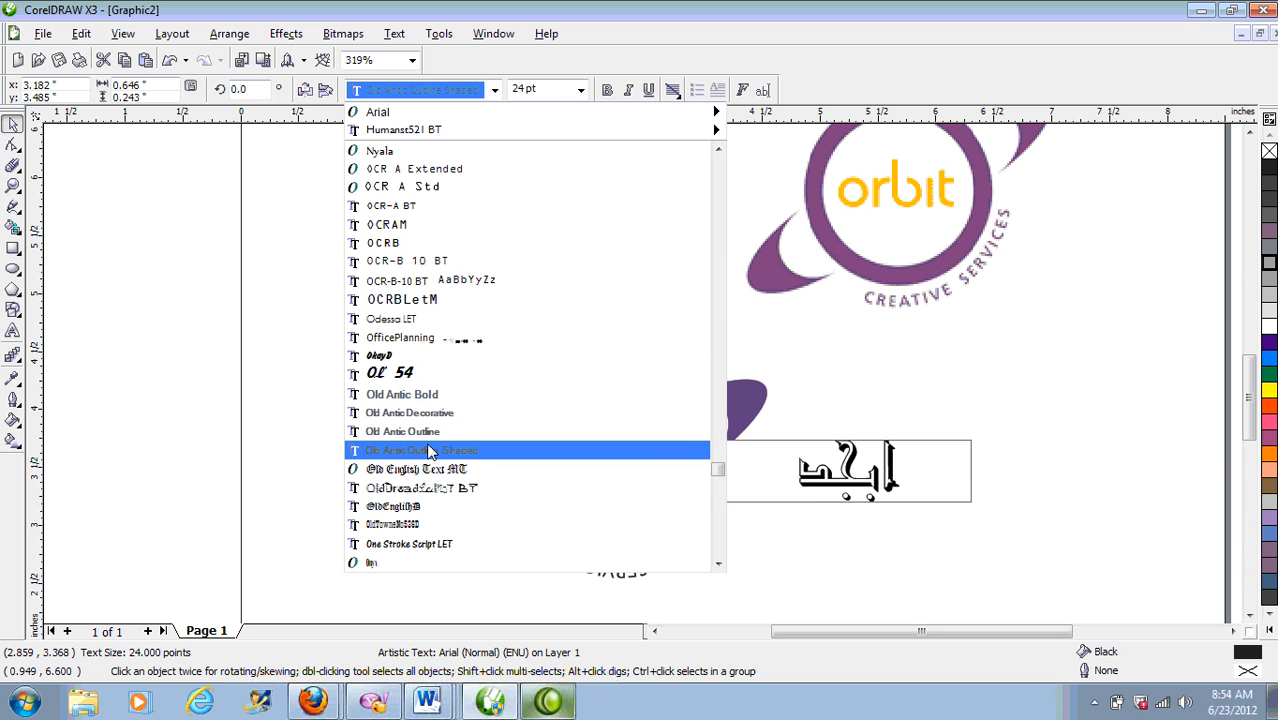
key(Down)
key(Down)
key(Down)
key(Down)
key(Down)
key(Down)
key(Down)
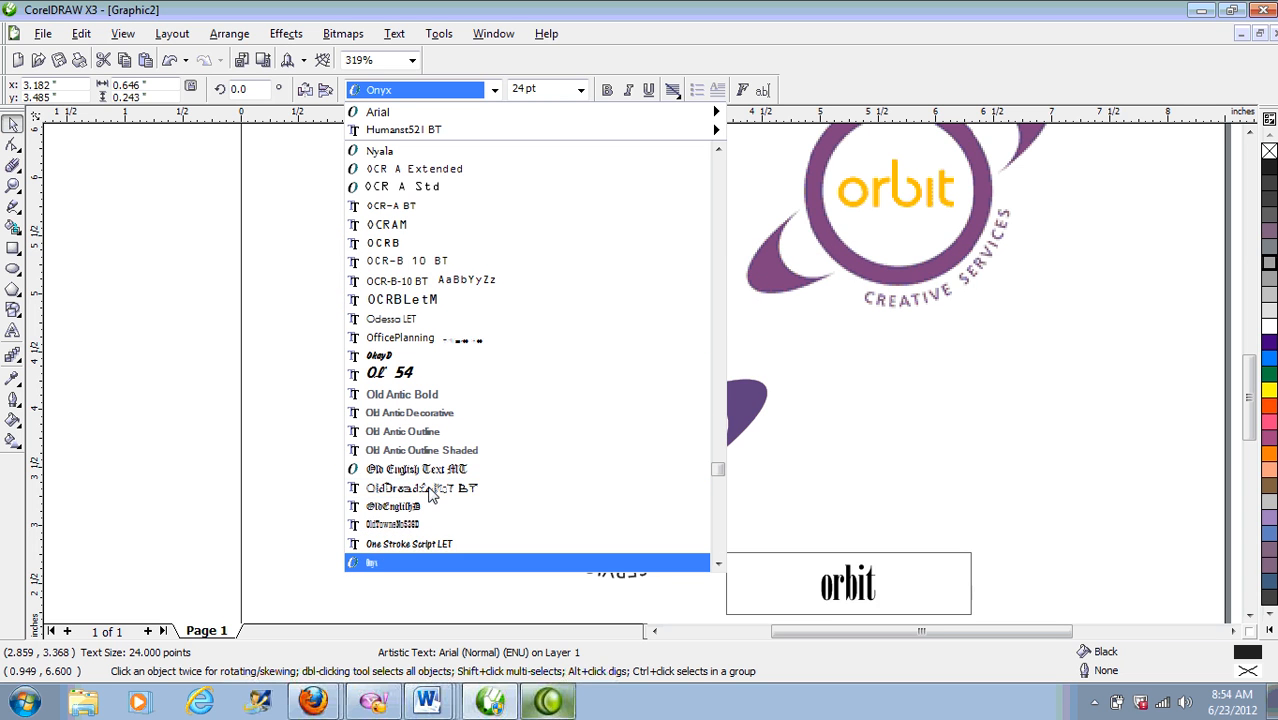
key(Down)
key(Down)
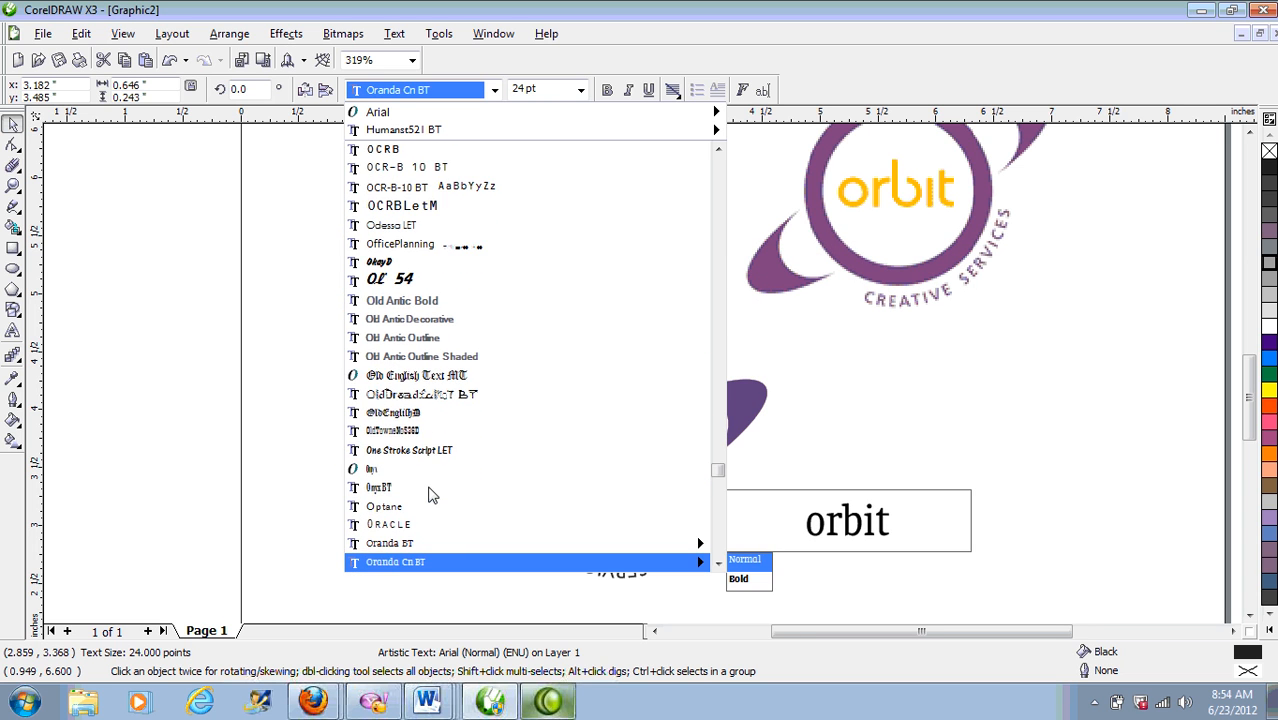
key(Down)
key(Down)
key(Down)
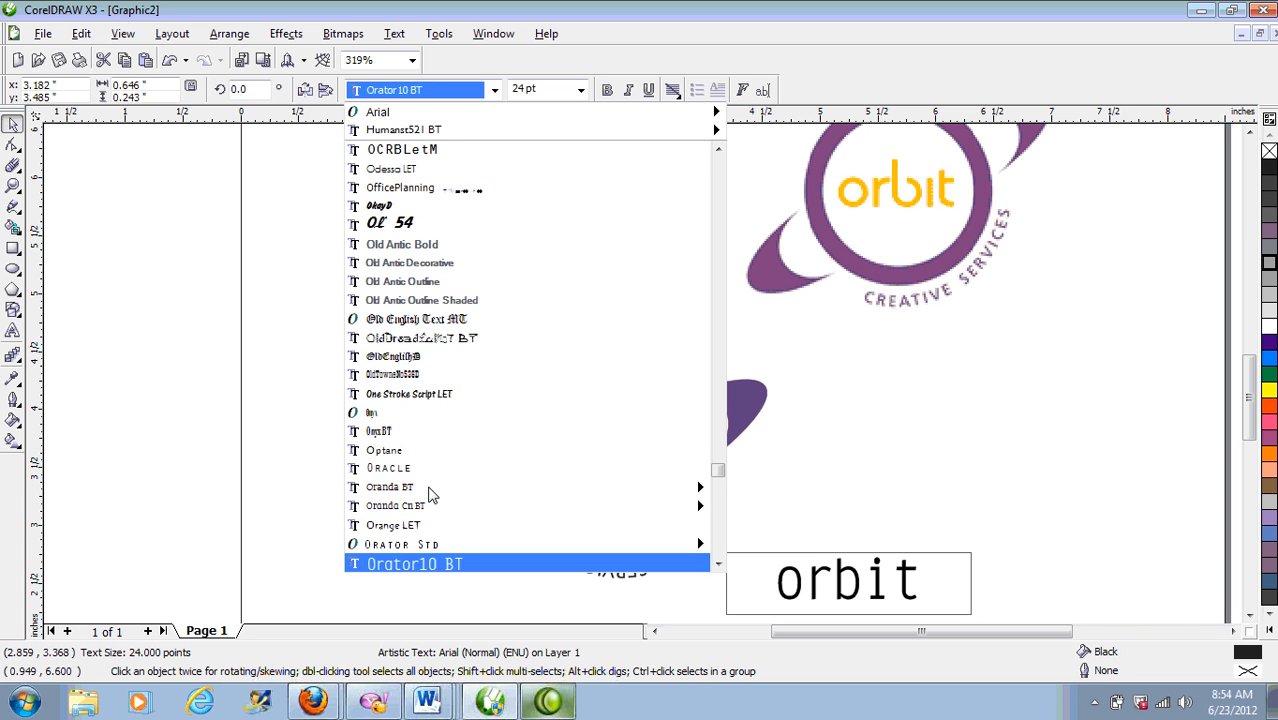
key(Down)
key(Down)
key(Down)
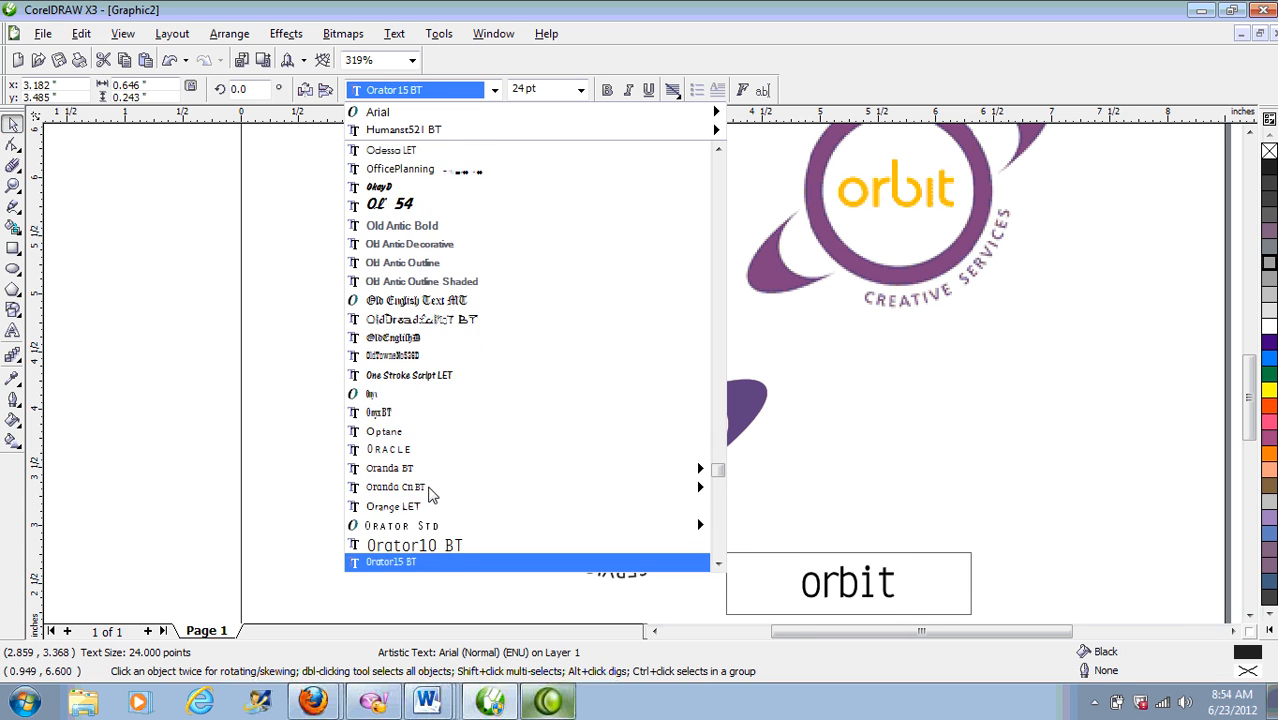
key(Down)
key(Down)
key(Down)
key(Down)
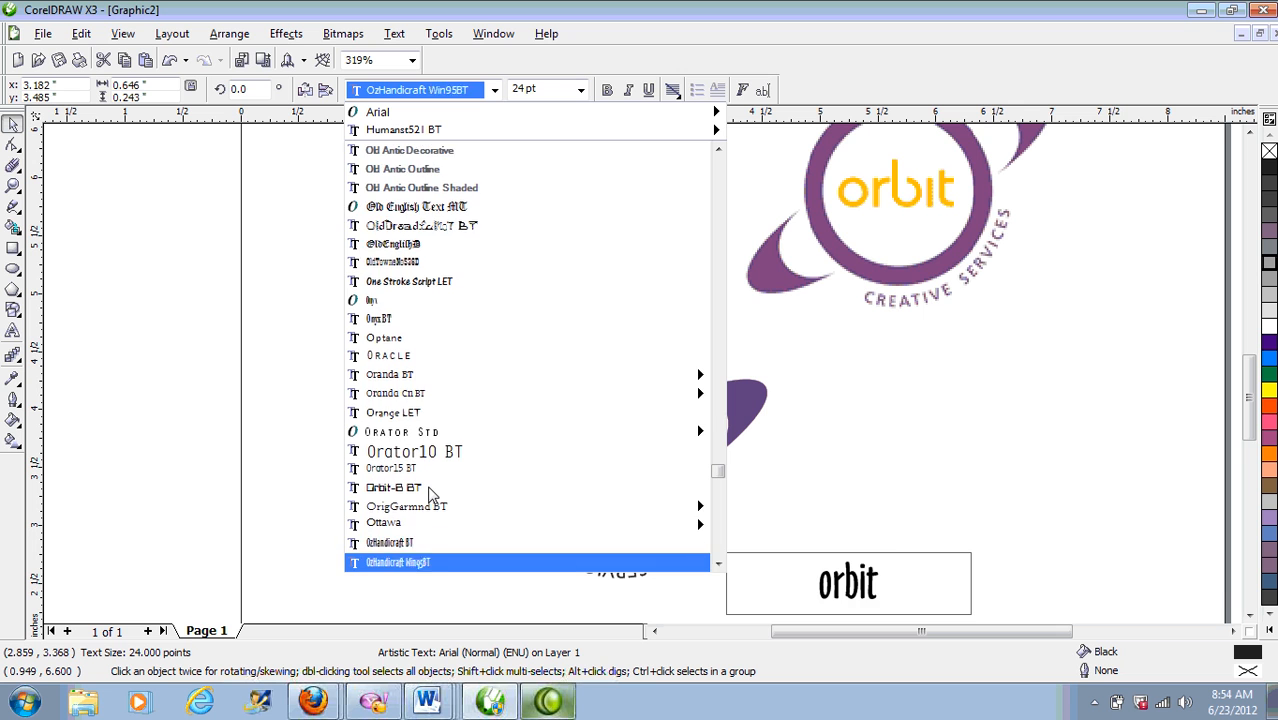
key(Down)
key(Down)
key(Down)
key(Down)
key(Down)
key(Down)
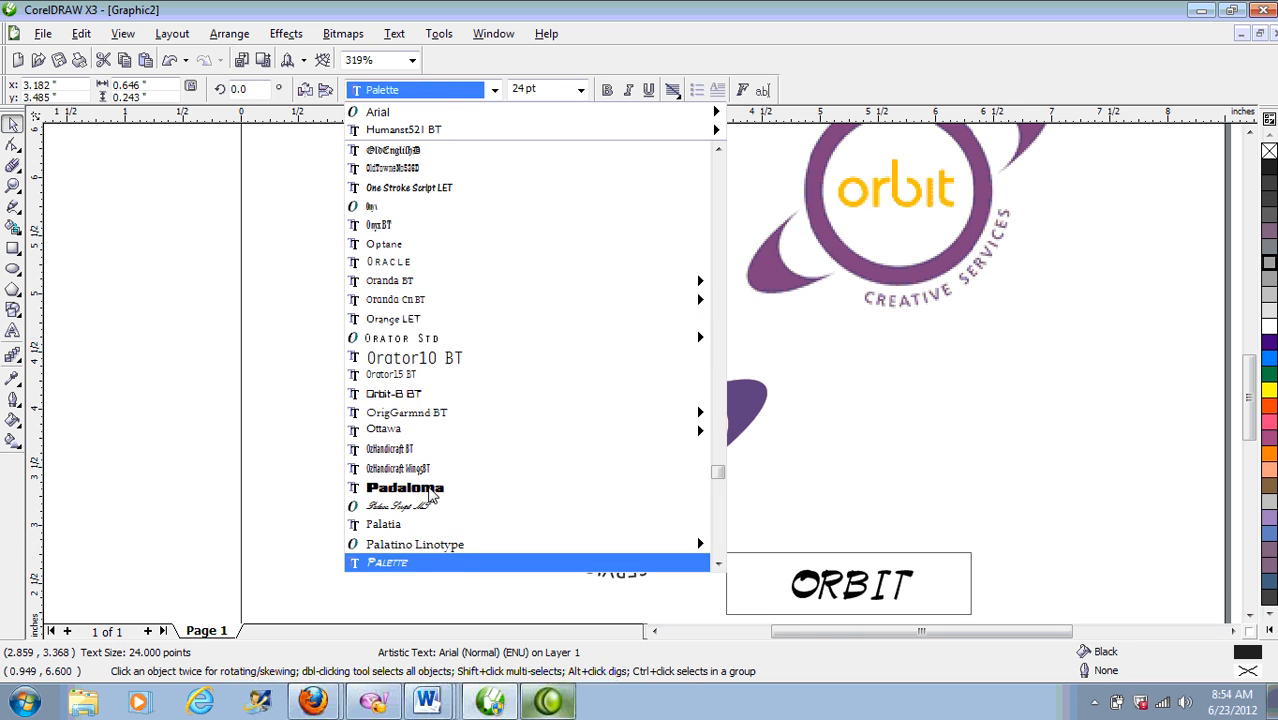
key(Down)
key(Down)
key(Down)
key(Down)
key(Down)
key(Down)
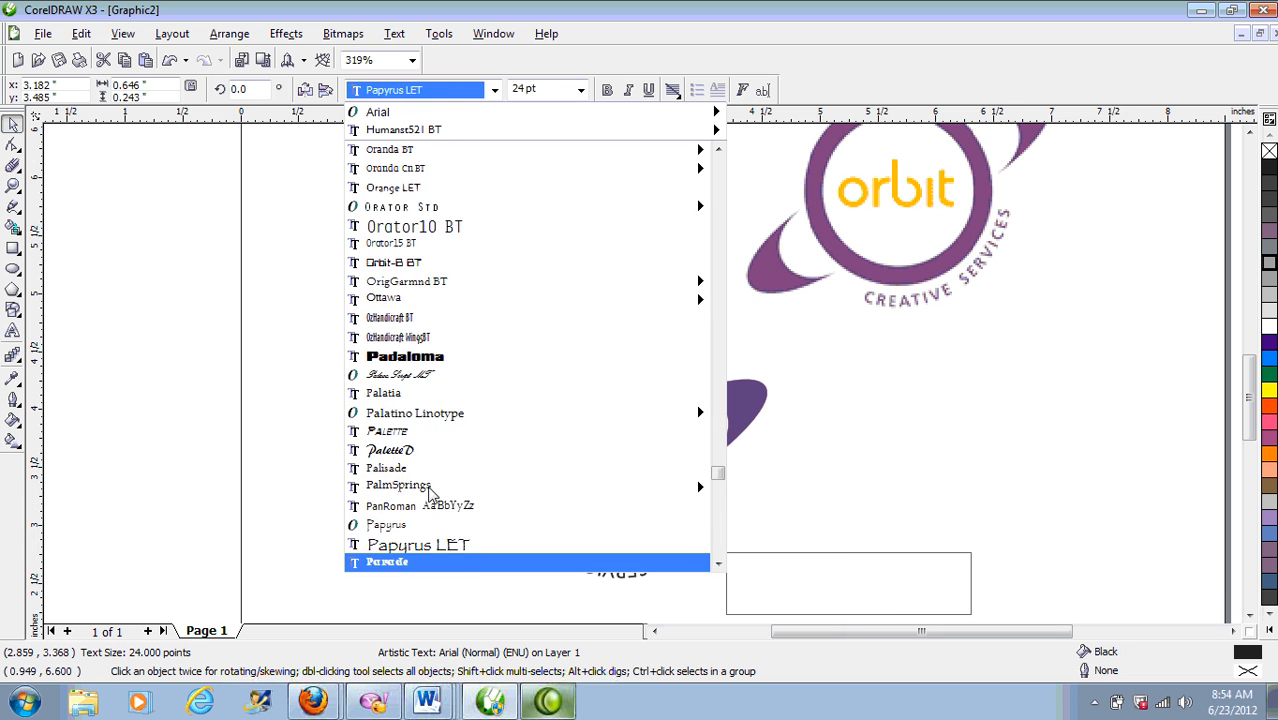
key(Down)
key(Down)
key(Down)
key(Down)
key(Down)
key(Down)
key(Down)
key(Down)
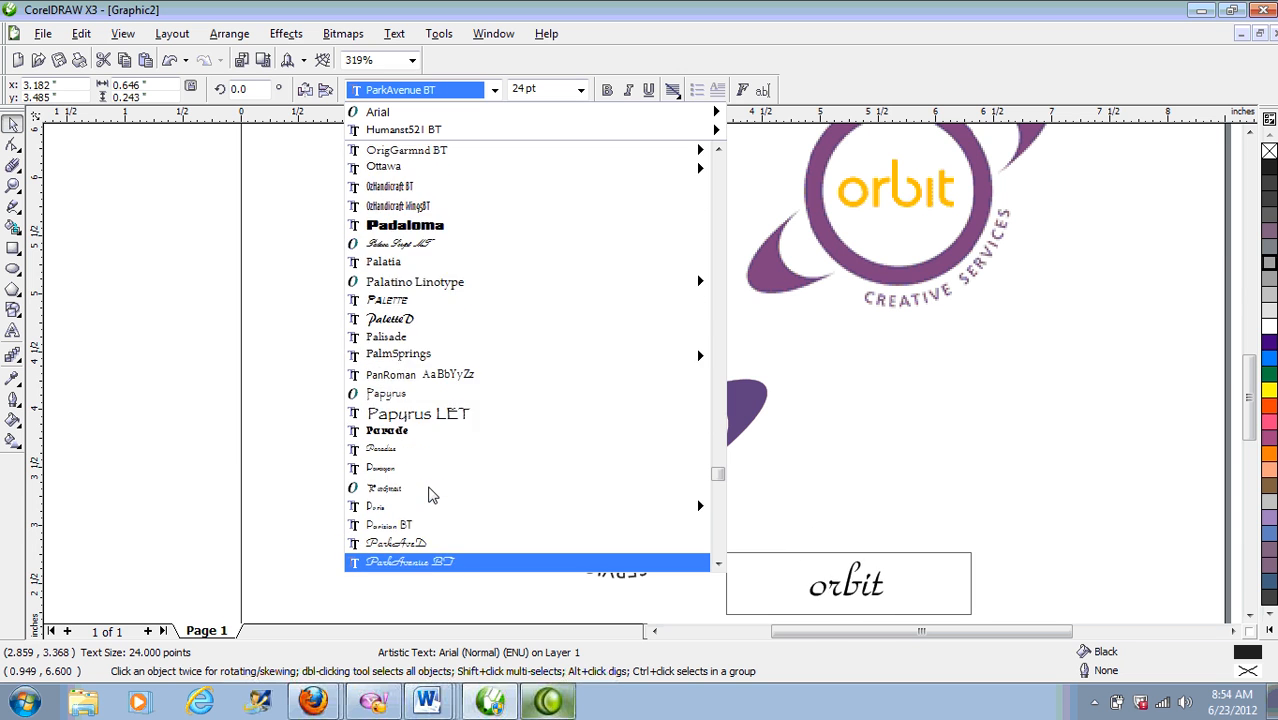
key(Down)
key(Down)
key(Down)
key(Down)
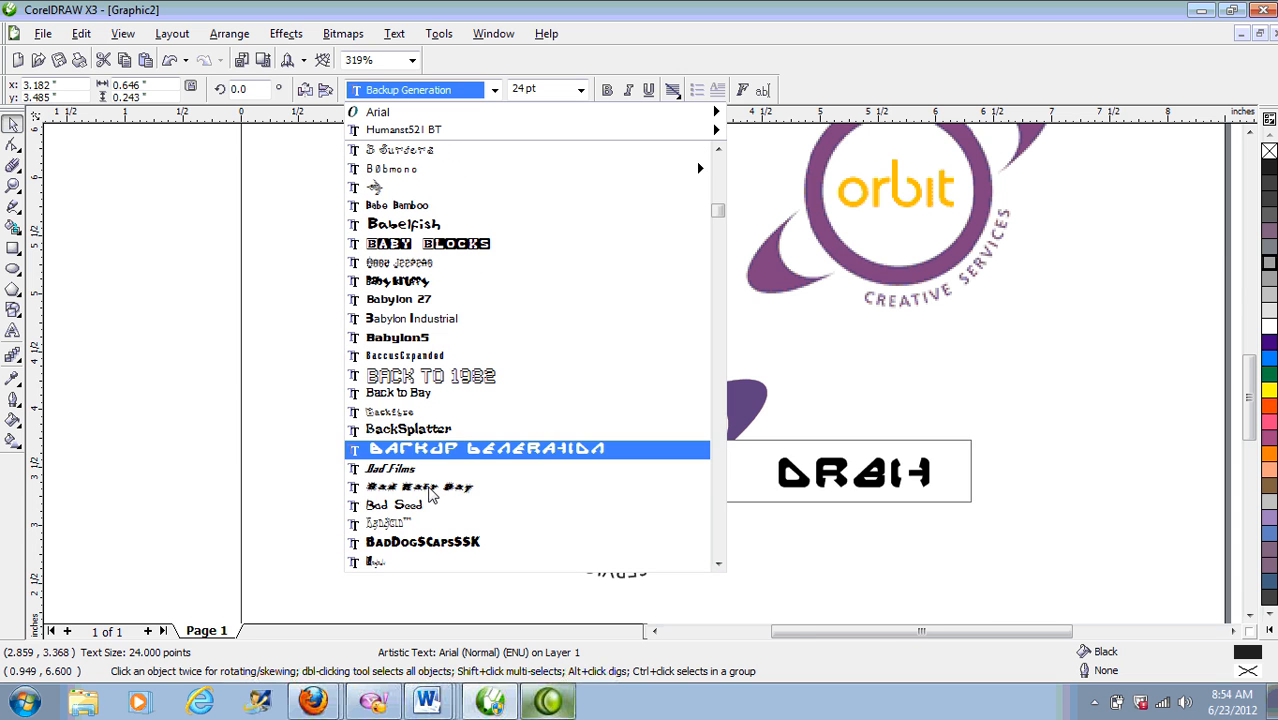
key(Down)
key(Down)
key(Down)
key(Down)
key(Down)
key(Down)
key(Down)
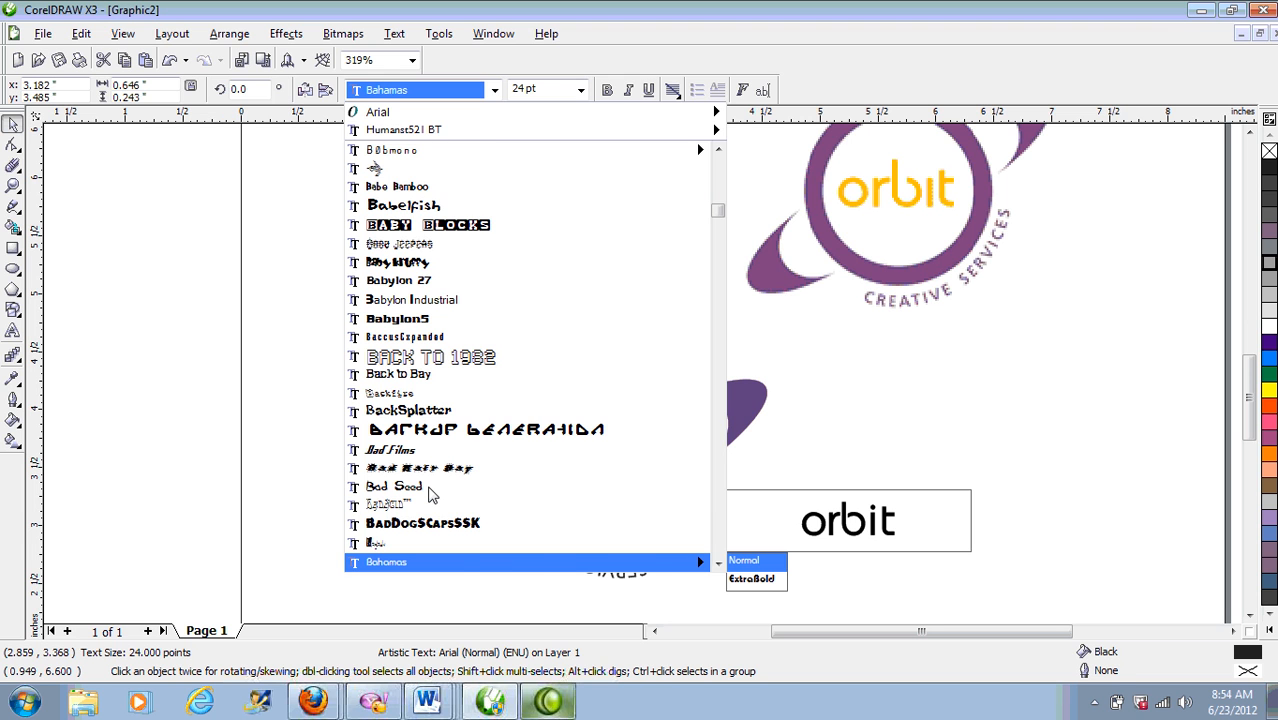
key(Return)
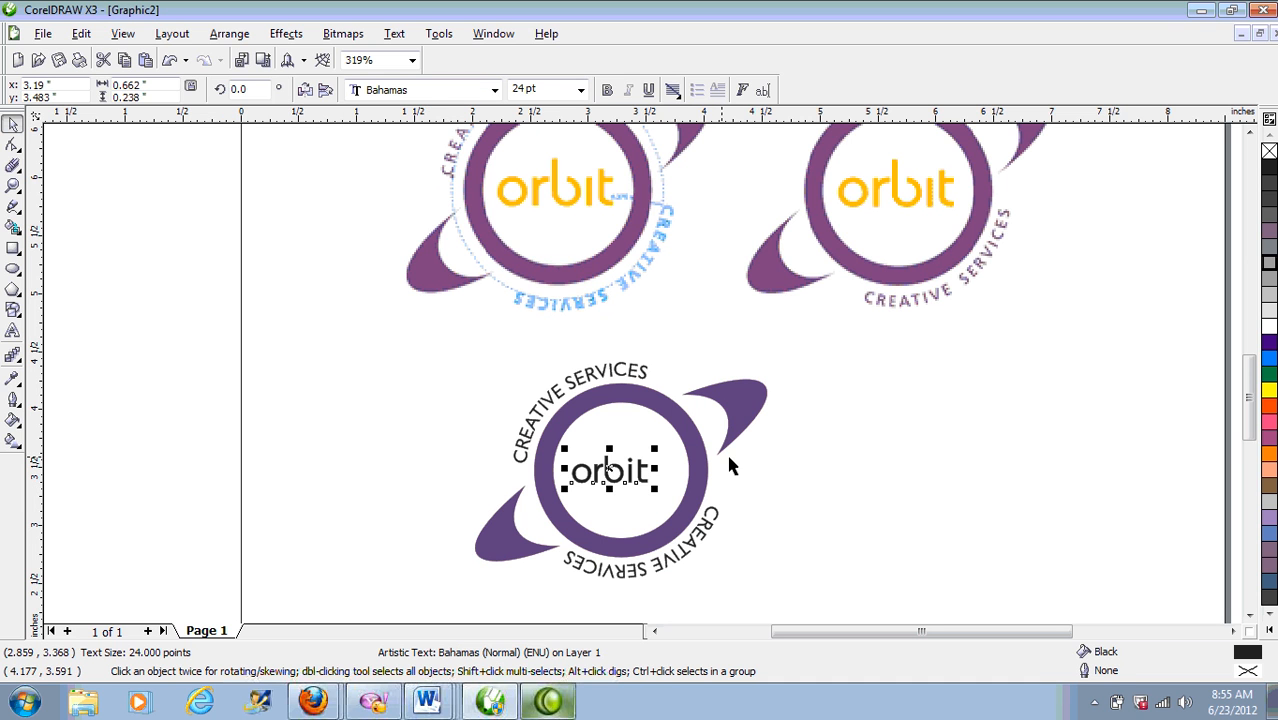
Step: Scale the 'orbit' text to about 34 pt and give it a custom gold fill of C3 M24 Y95 K0
drag(648, 480, 684, 494)
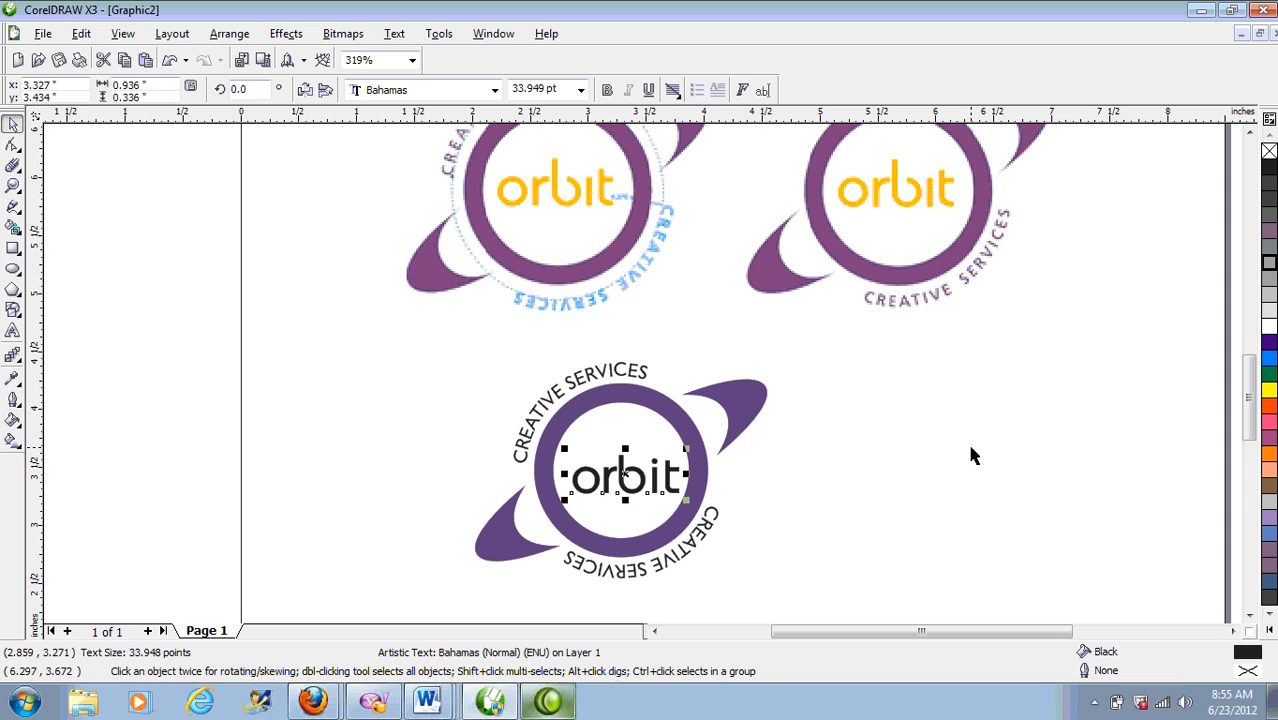
click(1268, 455)
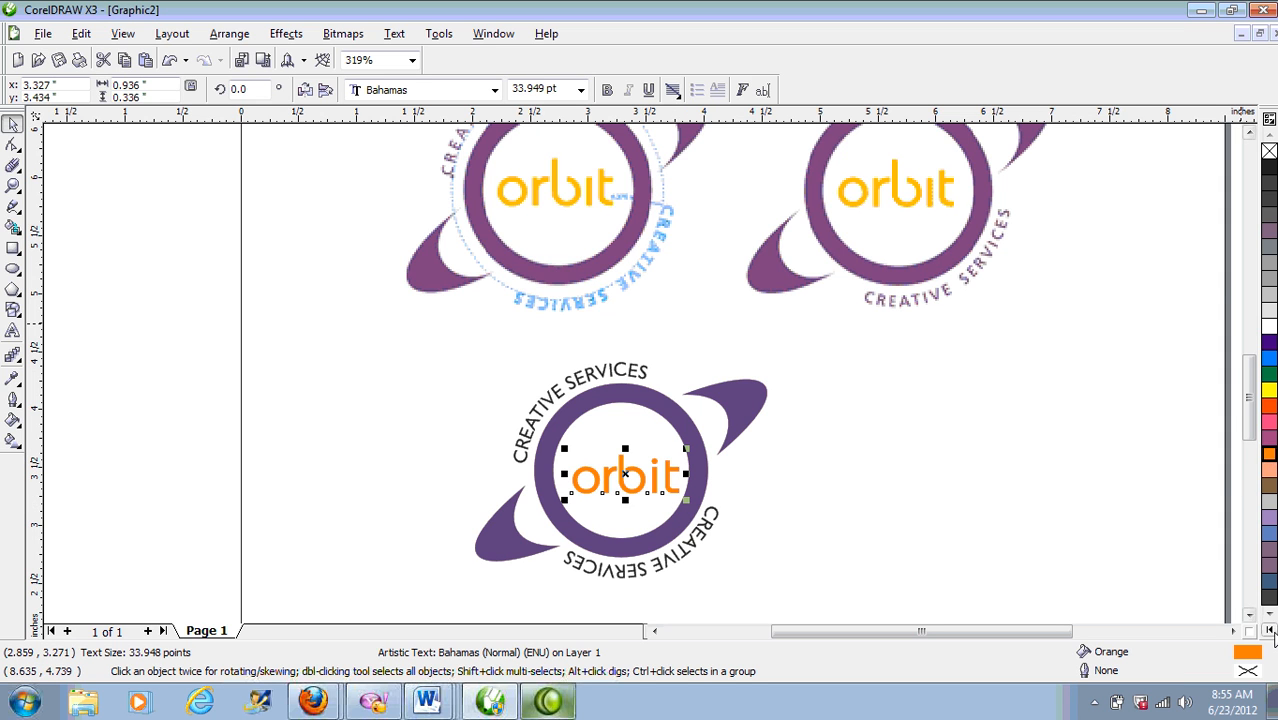
click(1268, 630)
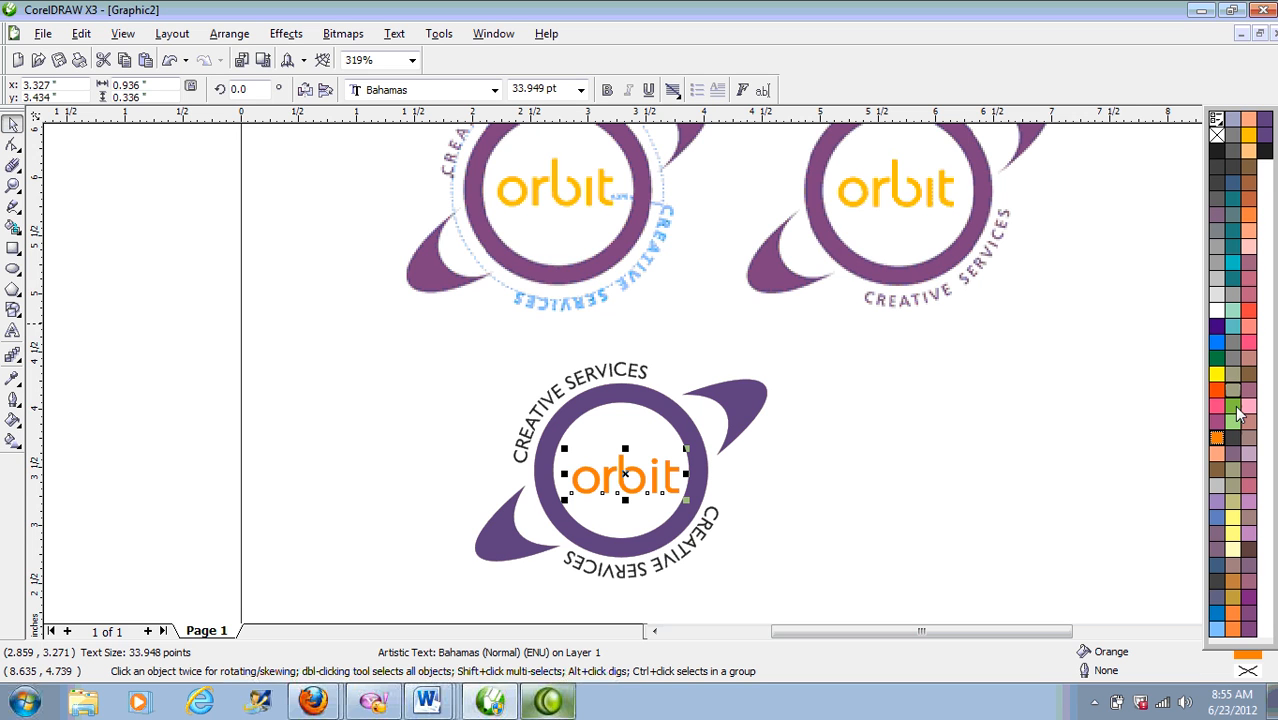
click(1254, 139)
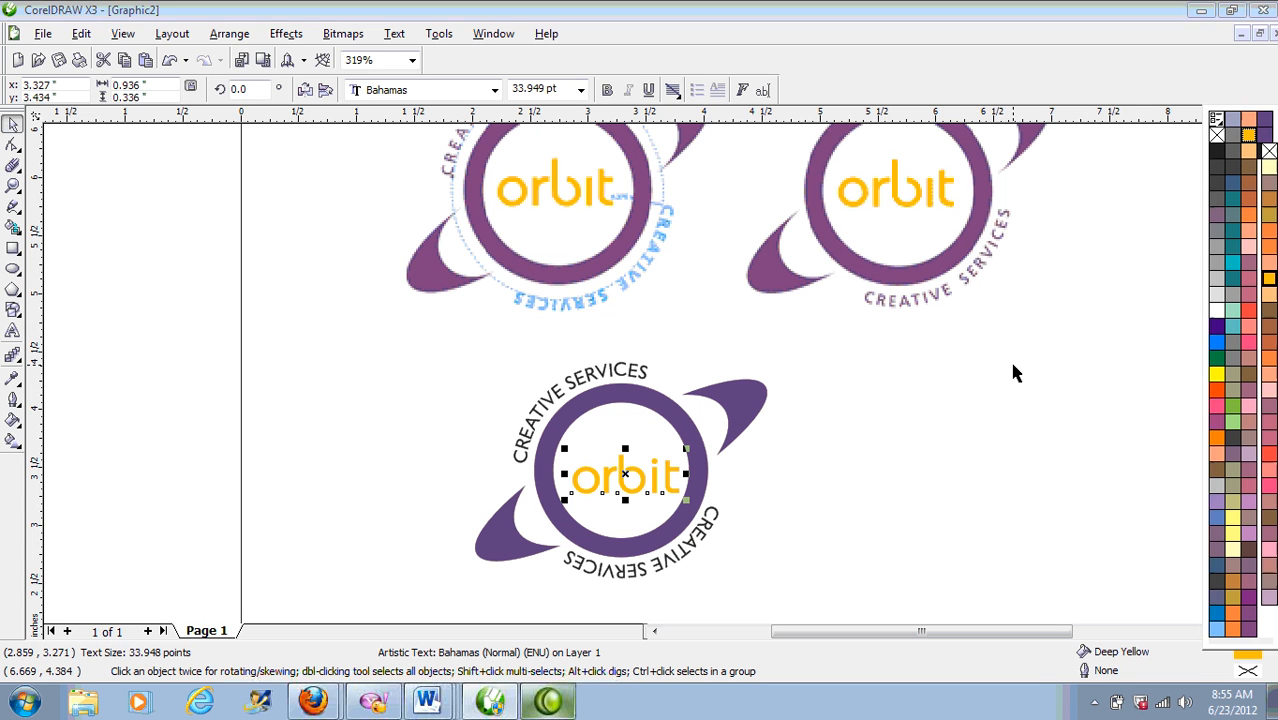
key(shift+F11)
mouse_move(647, 268)
mouse_down()
mouse_move(628, 297)
mouse_move(624, 267)
mouse_up()
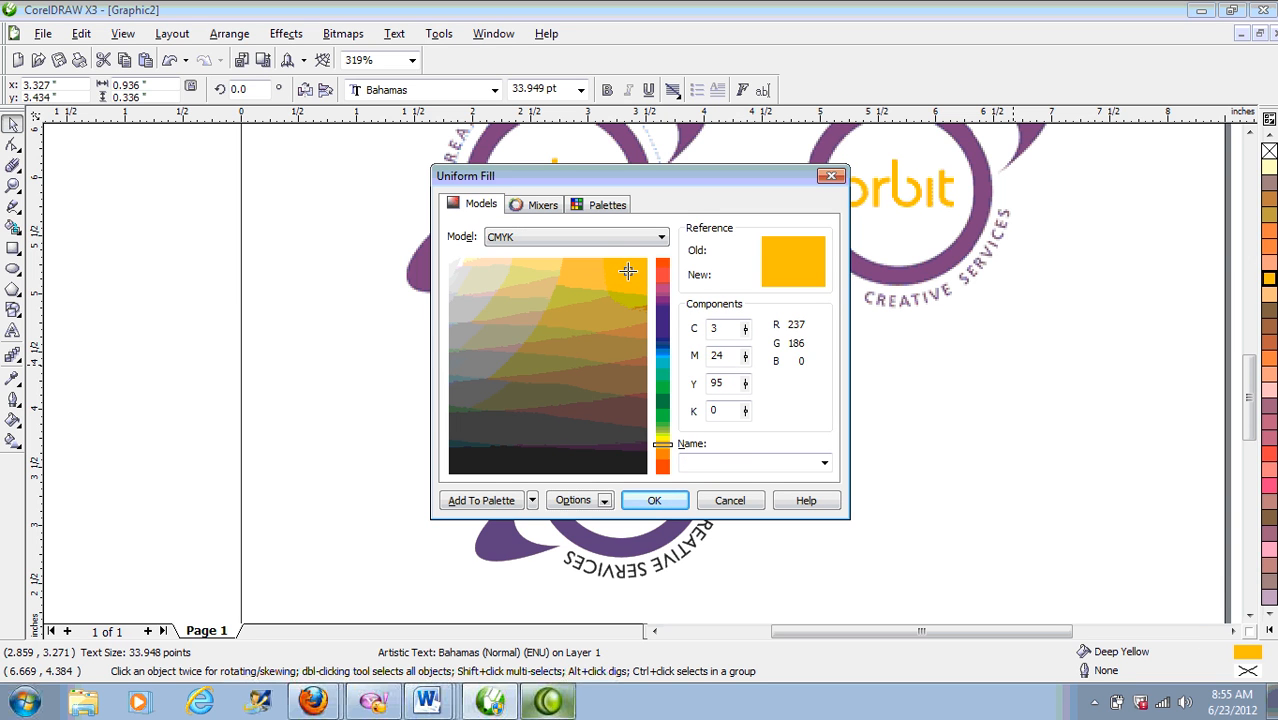
click(657, 501)
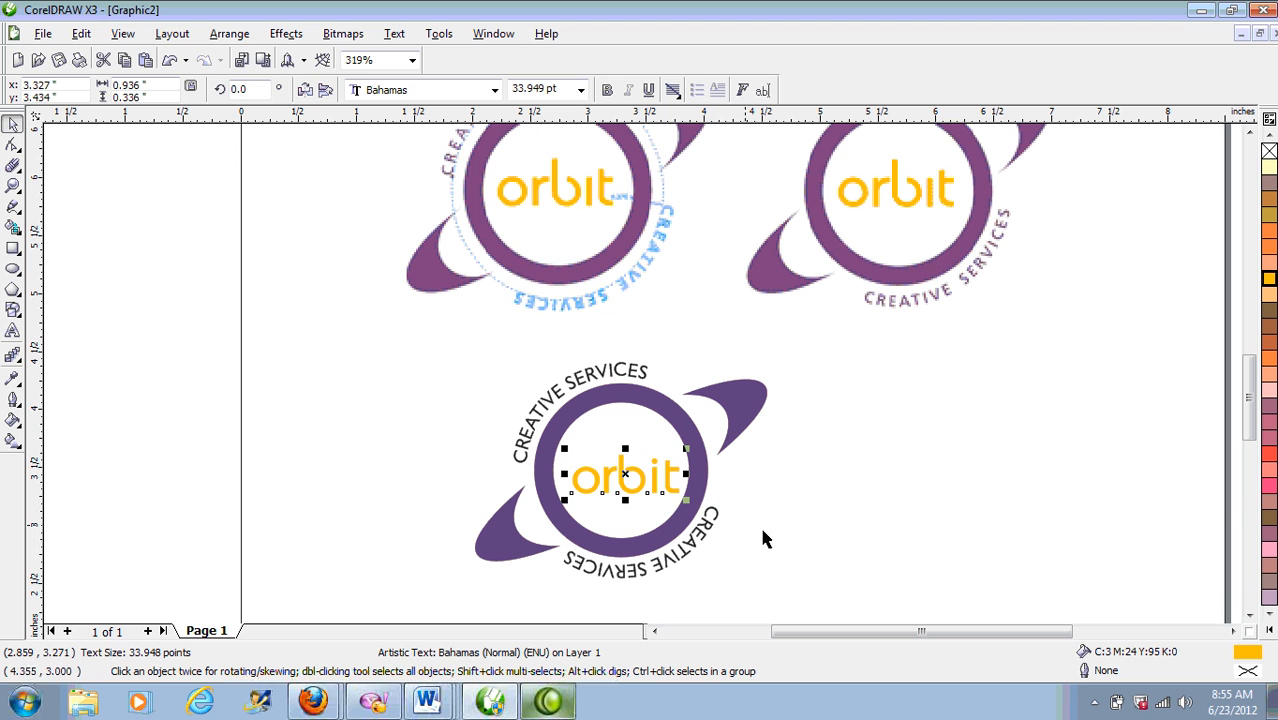
Step: Clear the selection, zoom out to the whole page, then frame all three logos
shift+click(650, 411)
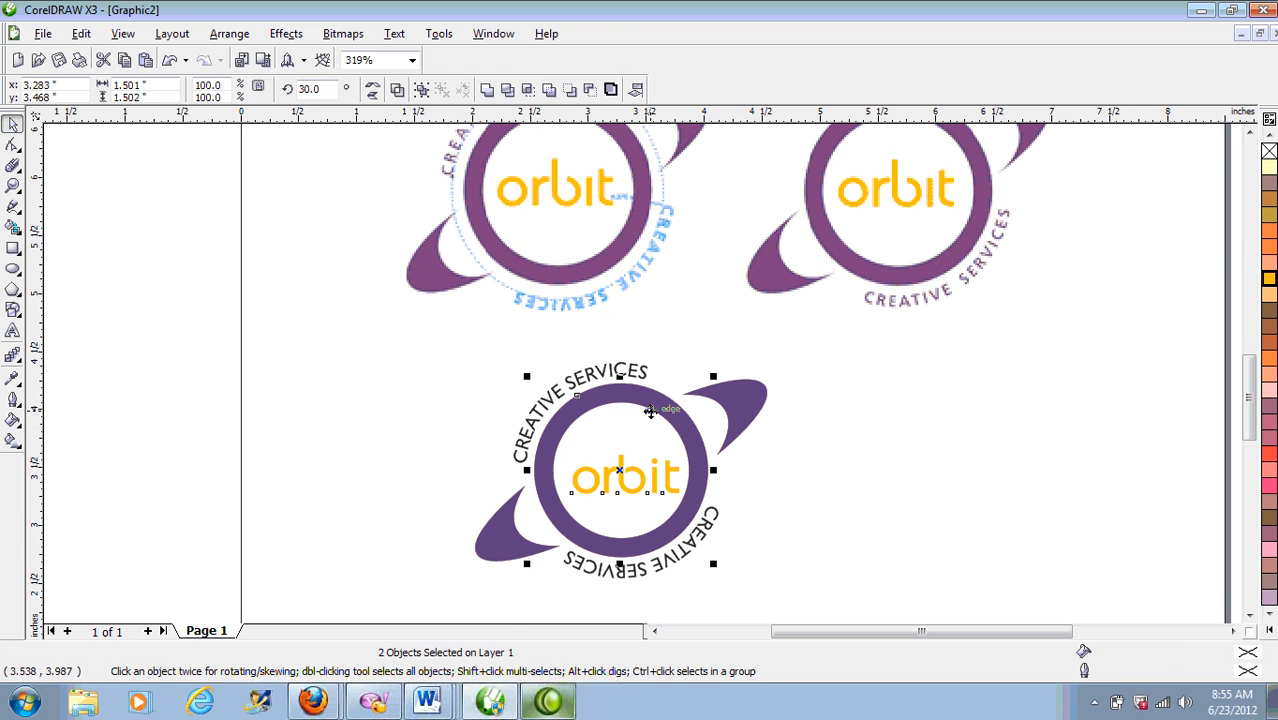
click(866, 436)
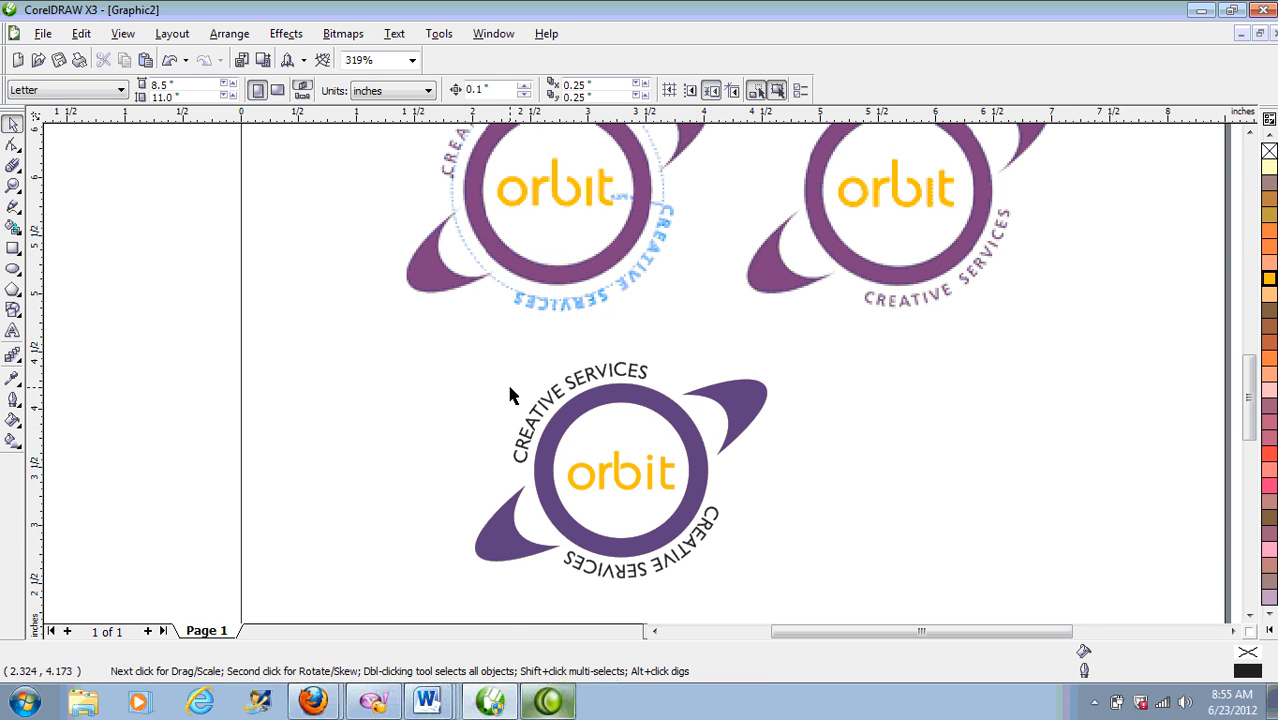
click(13, 186)
right_click(402, 265)
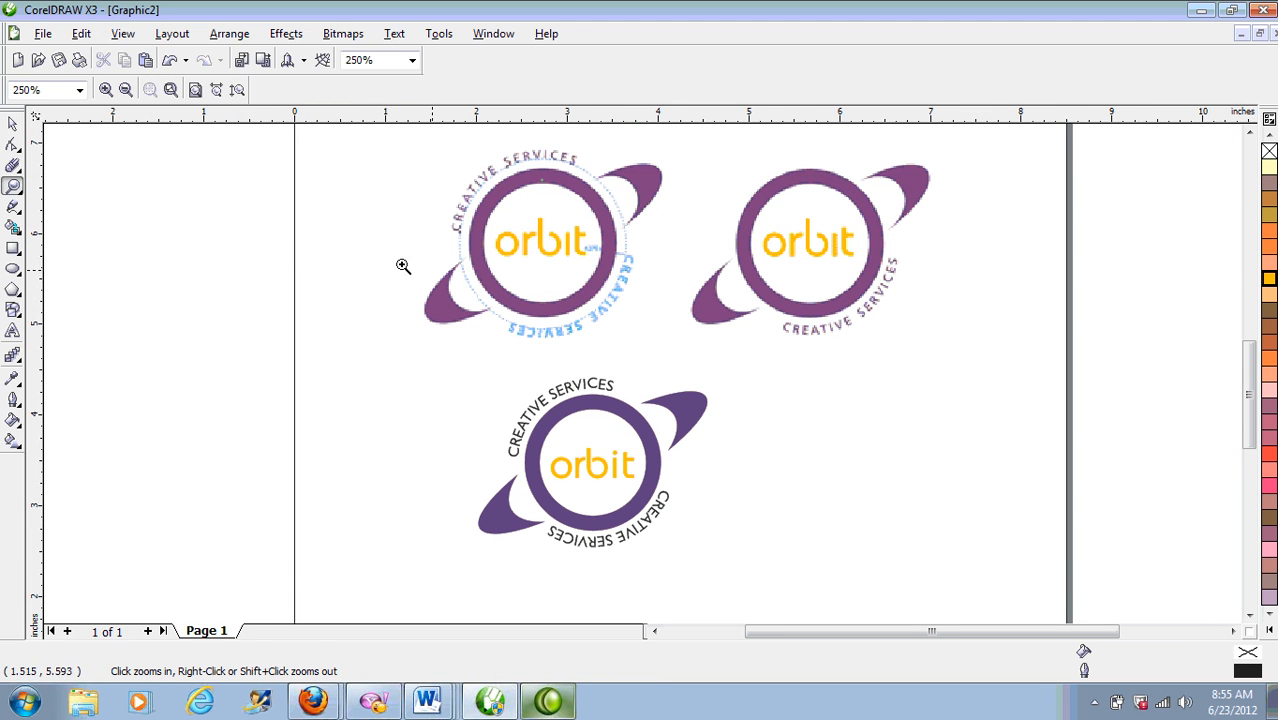
right_click(747, 410)
drag(421, 215, 867, 523)
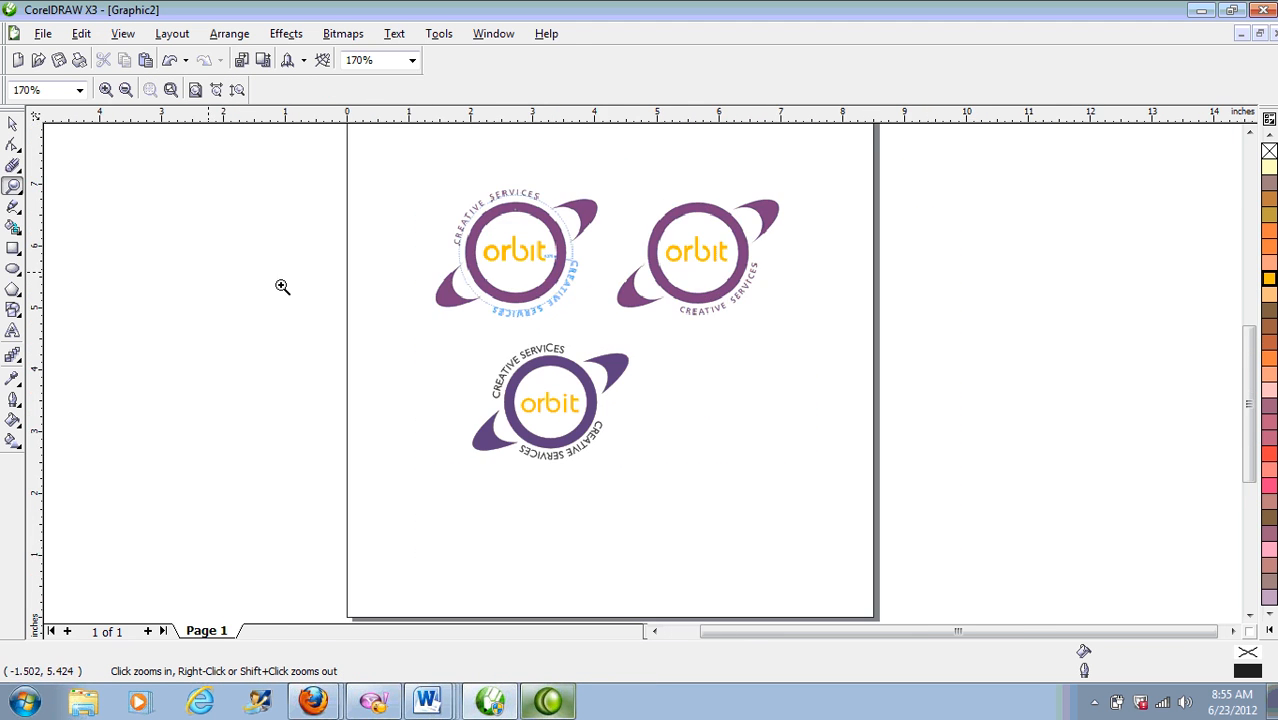
Step: Marquee-select every part of the bottom logo and zoom in close on it
click(13, 123)
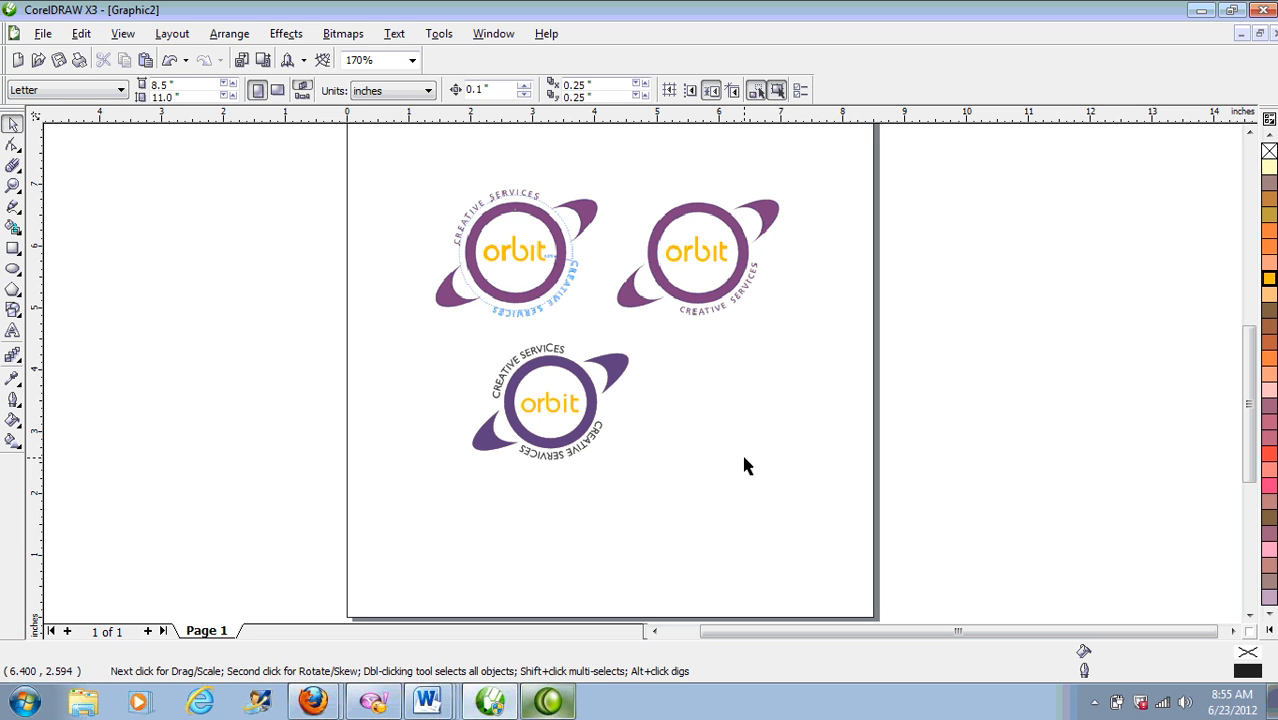
click(590, 444)
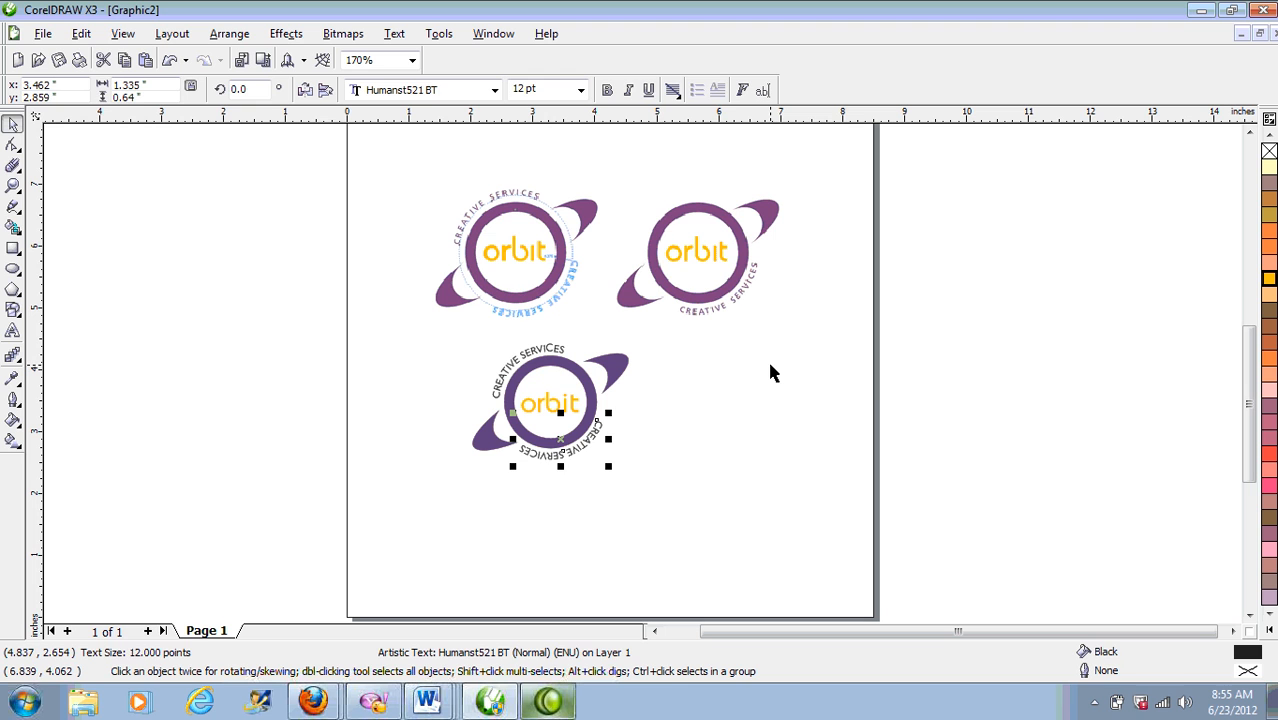
click(824, 391)
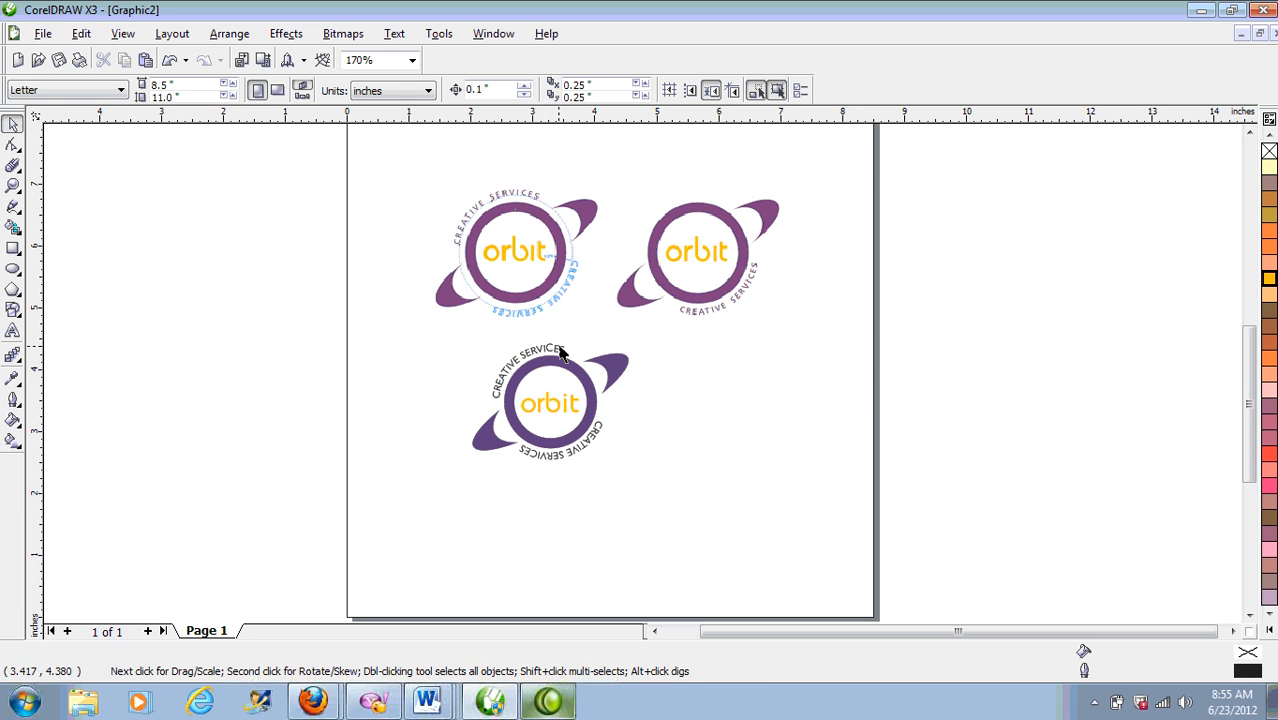
click(586, 449)
click(751, 520)
drag(751, 520, 360, 342)
click(13, 185)
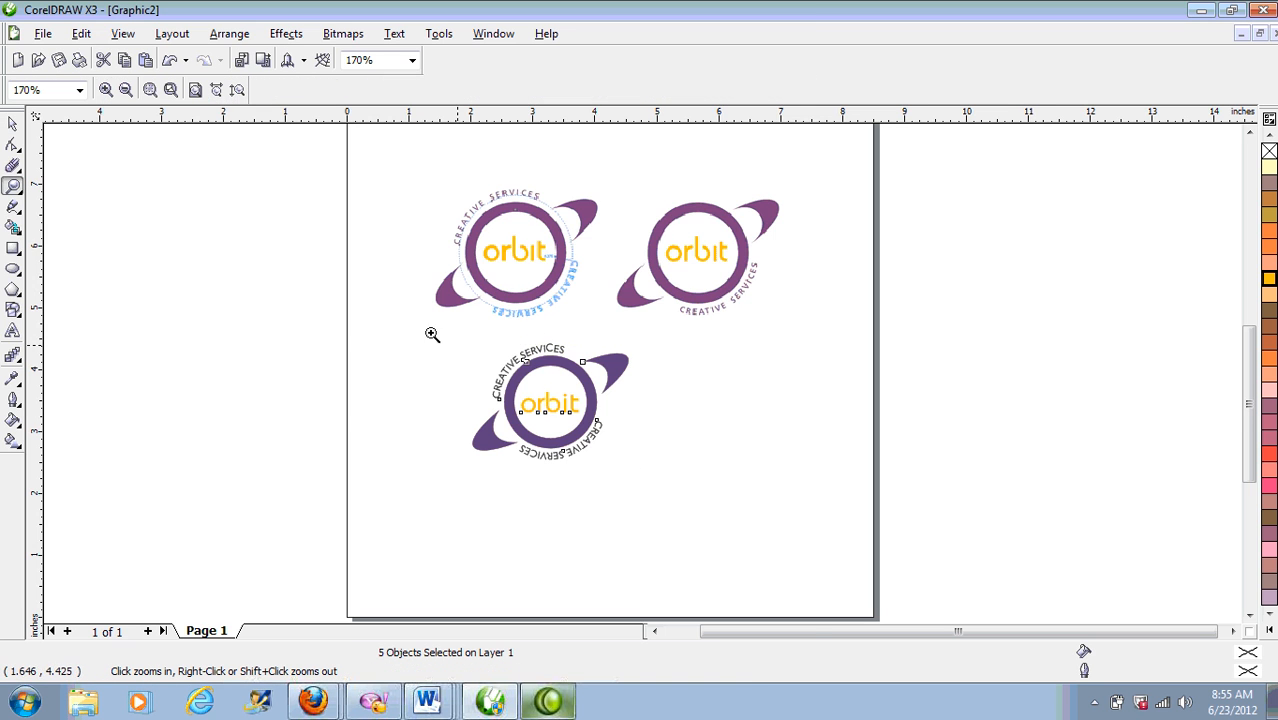
drag(448, 340, 686, 482)
key(space)
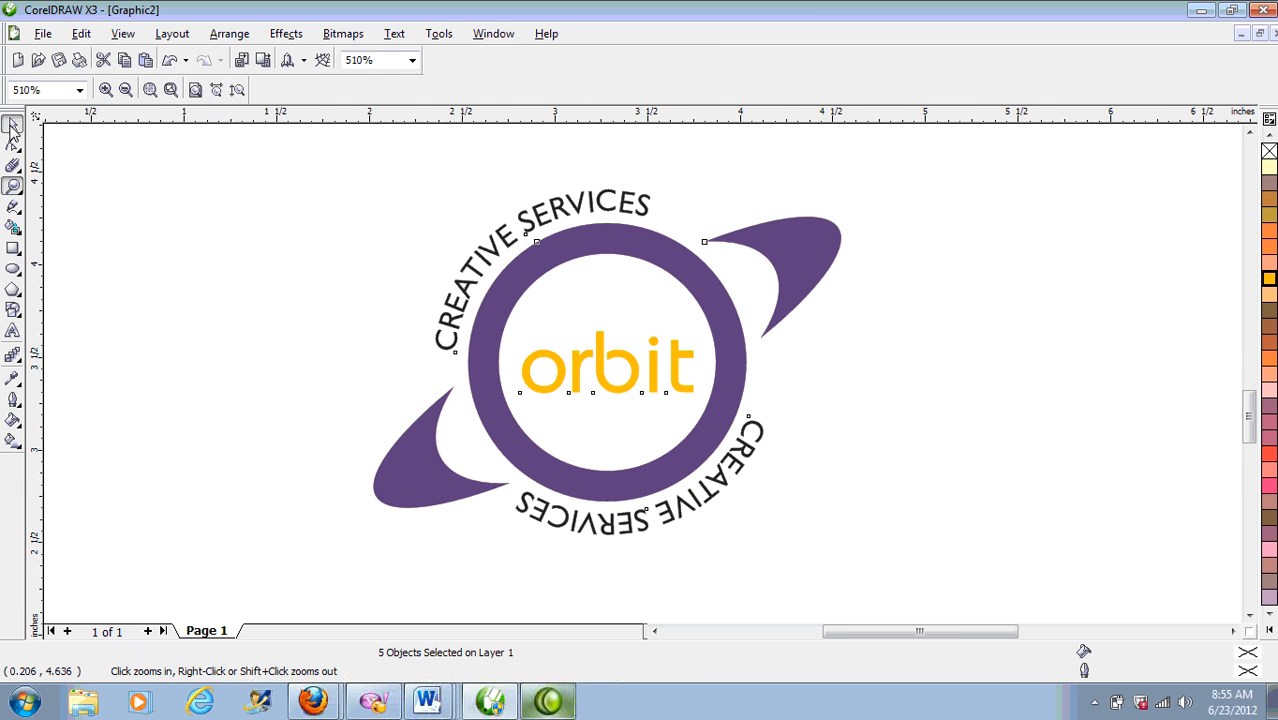